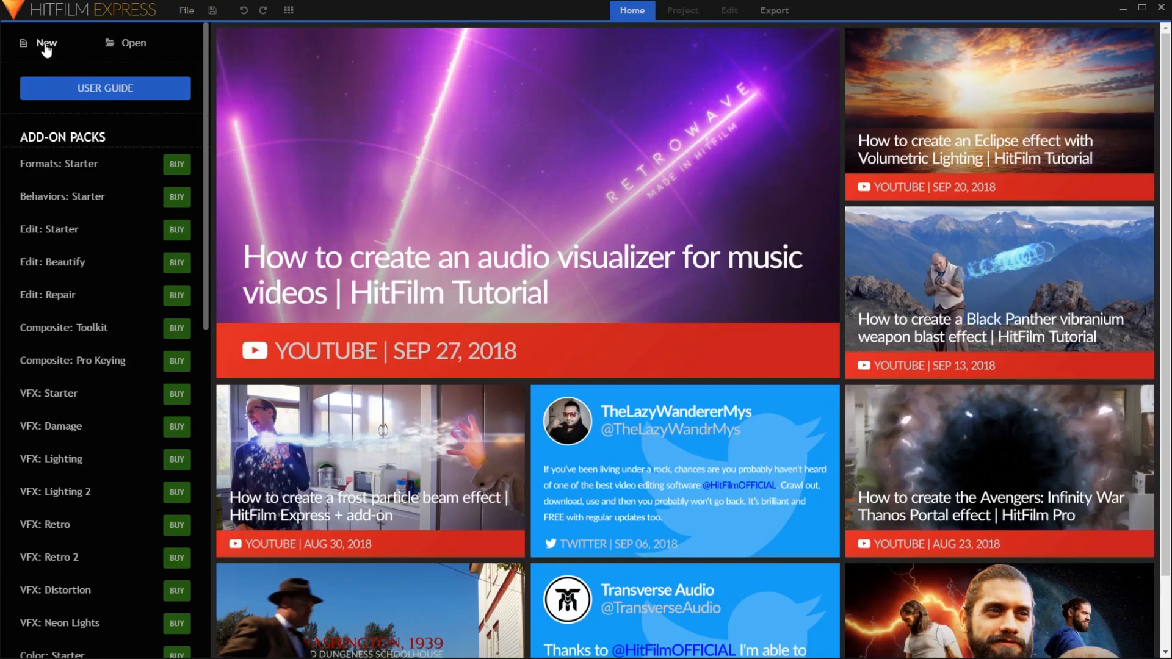
# - Create a new 1080p Full HD 25 fps compositing project and import the Background, Collar, Head and Jumper media files
pyautogui.click(46, 44)
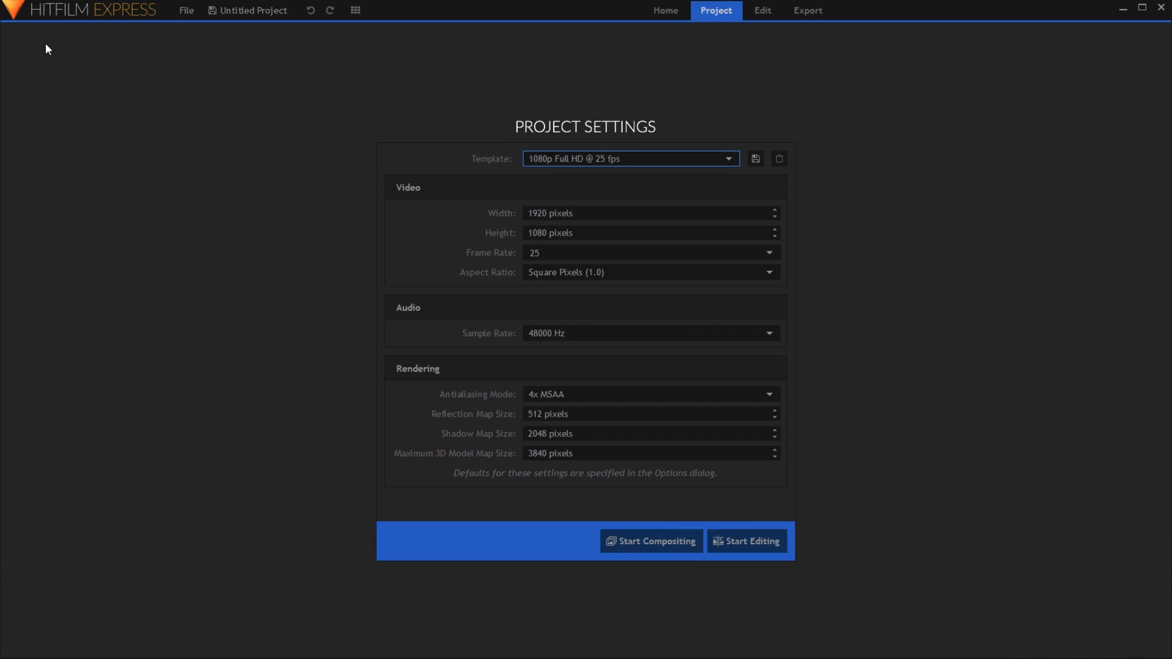
pyautogui.click(653, 541)
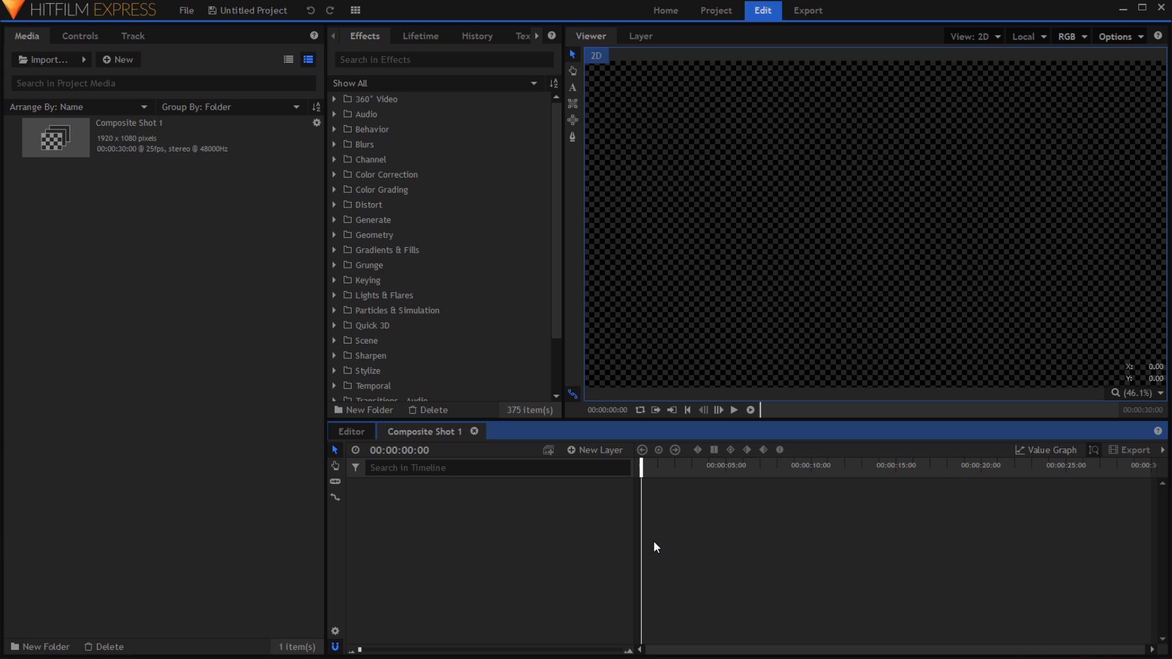
pyautogui.click(61, 61)
pyautogui.click(140, 104)
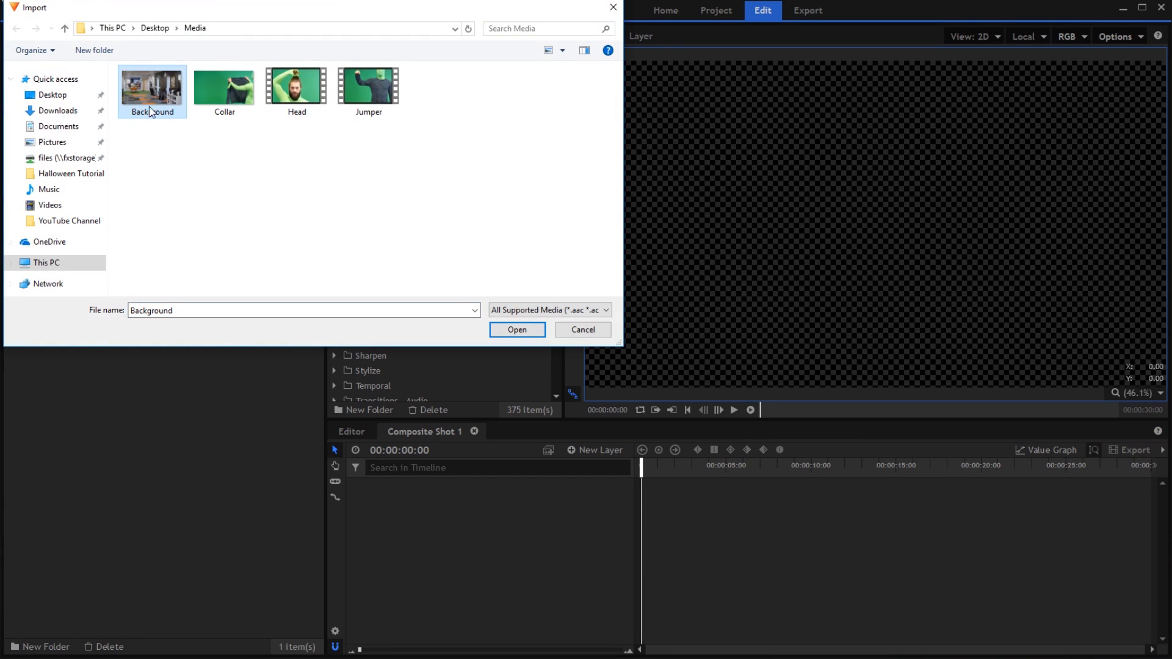
pyautogui.keyDown('shift'); pyautogui.click(365, 81); pyautogui.keyUp('shift')
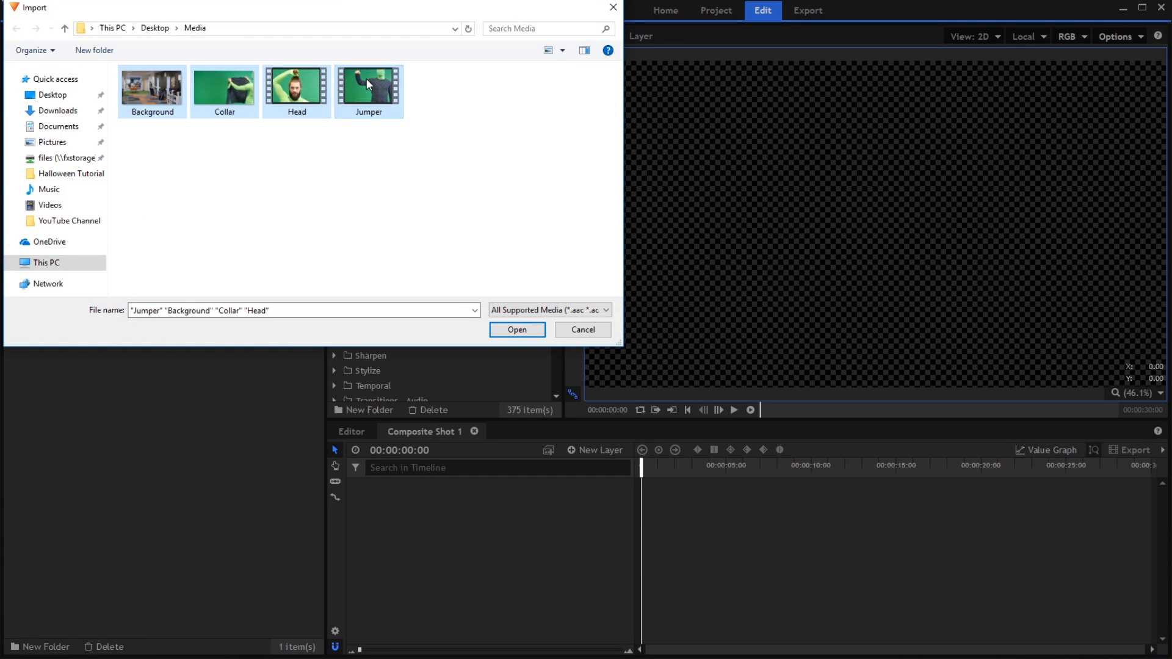
pyautogui.click(517, 329)
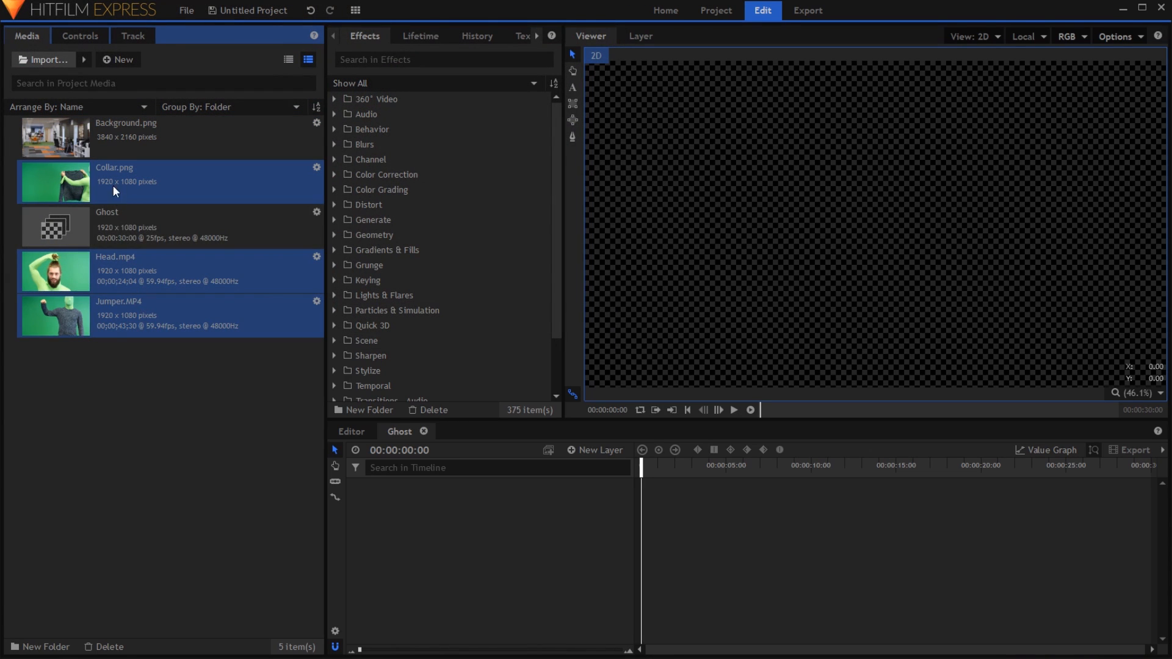
# - Add Collar.png, Head.mp4 and Jumper.MP4 to the Ghost timeline and apply the Chroma Key effect to the Collar layer
pyautogui.moveTo(127, 196); pyautogui.dragTo(472, 542)
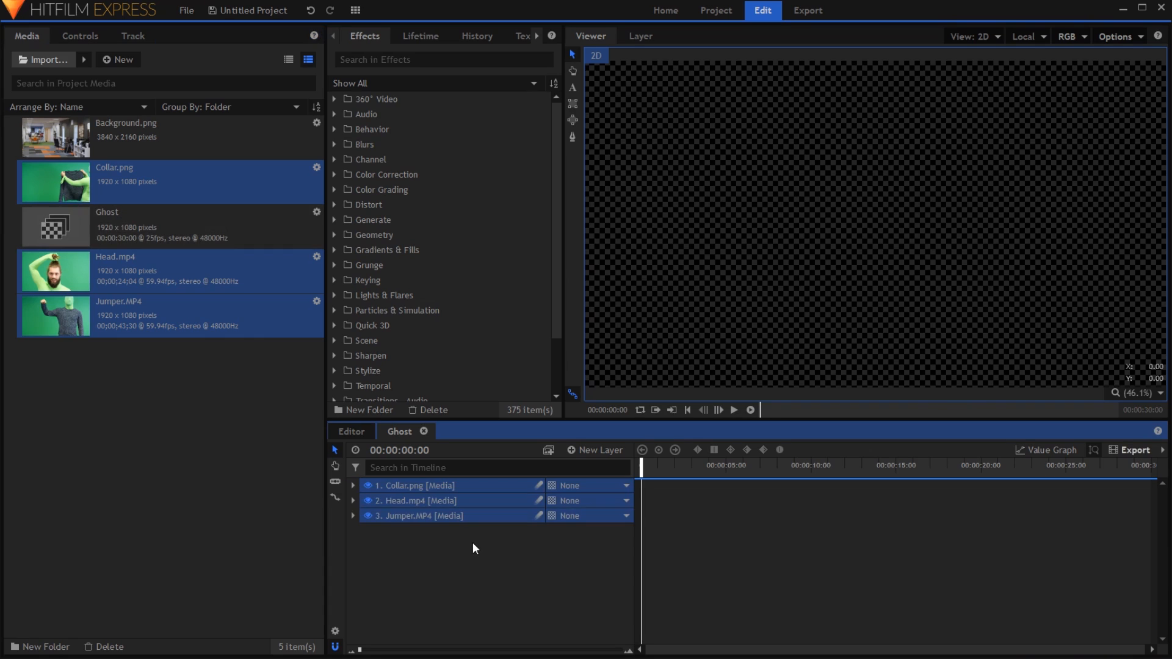
pyautogui.click(430, 486)
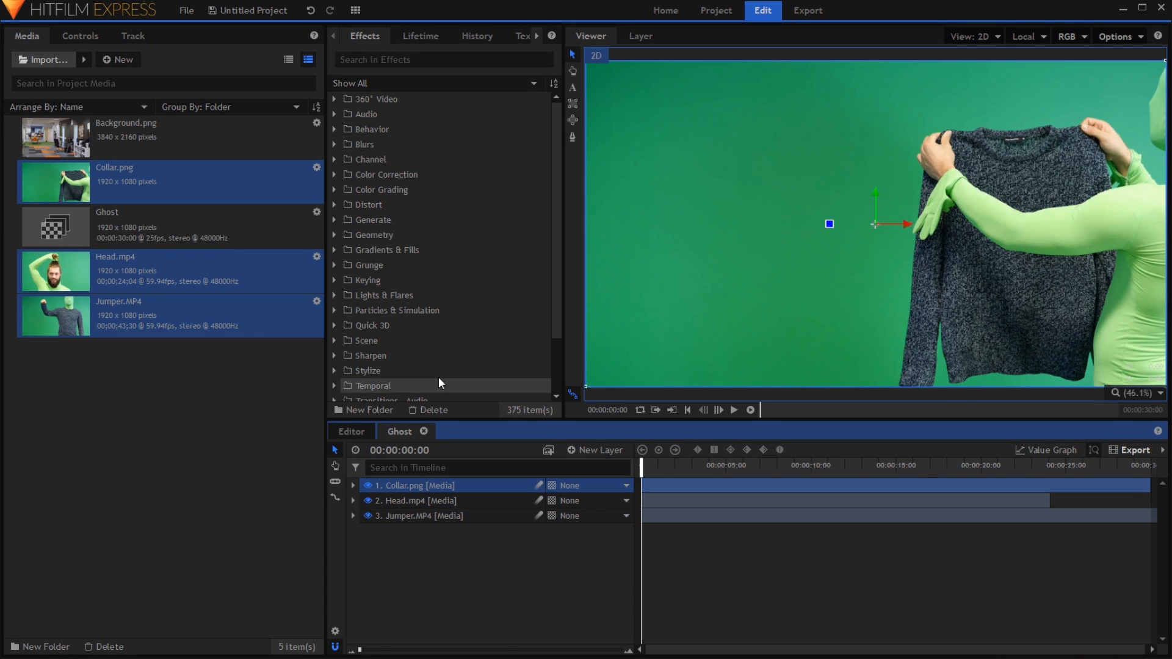
pyautogui.click(395, 59)
pyautogui.write('chrom')
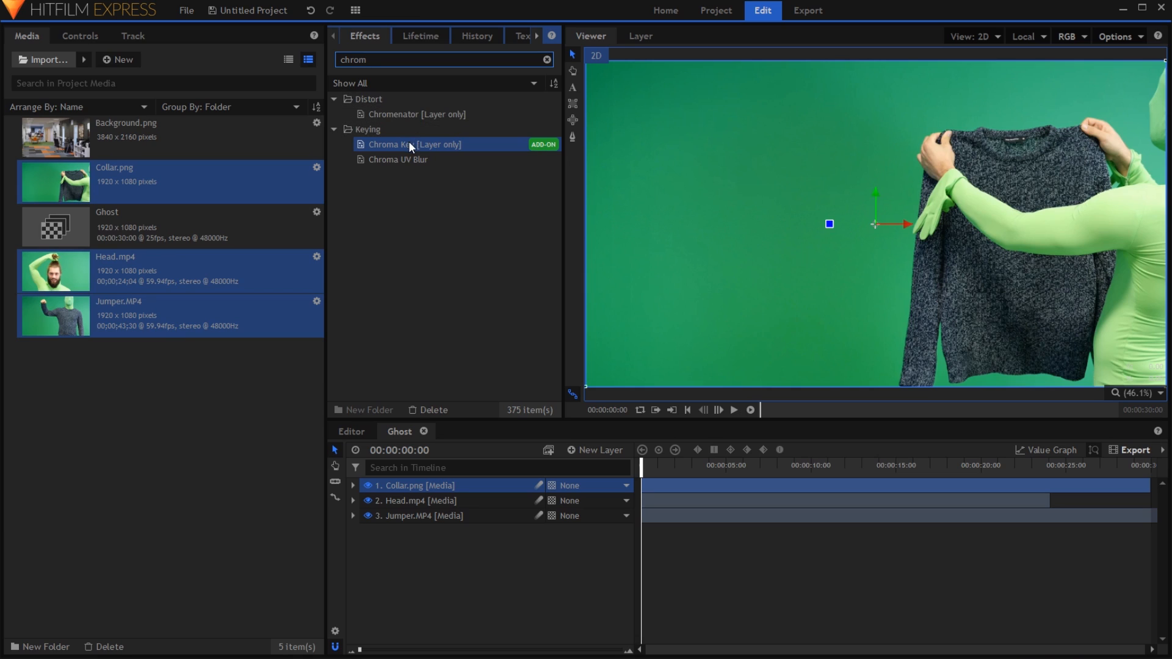
pyautogui.moveTo(408, 144); pyautogui.dragTo(439, 377)
pyautogui.moveTo(440, 486); pyautogui.dragTo(434, 482)
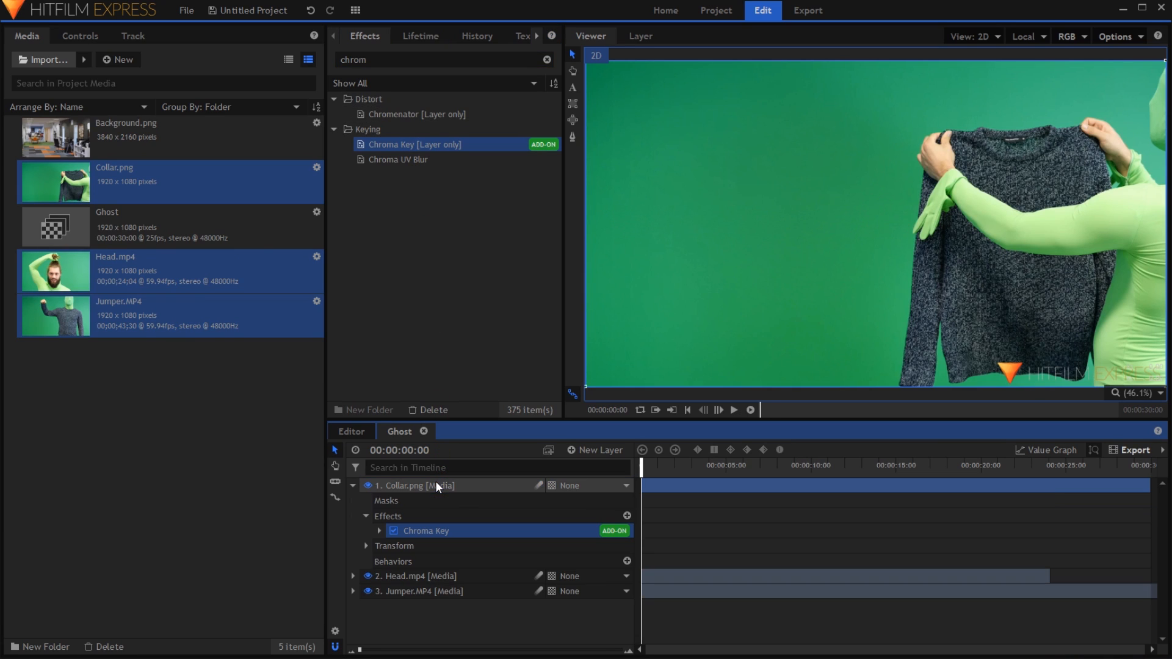
# - Sample the green background as the Collar layer's Chroma Key color and set Pre-Blur to 15
pyautogui.click(378, 530)
pyautogui.click(612, 576)
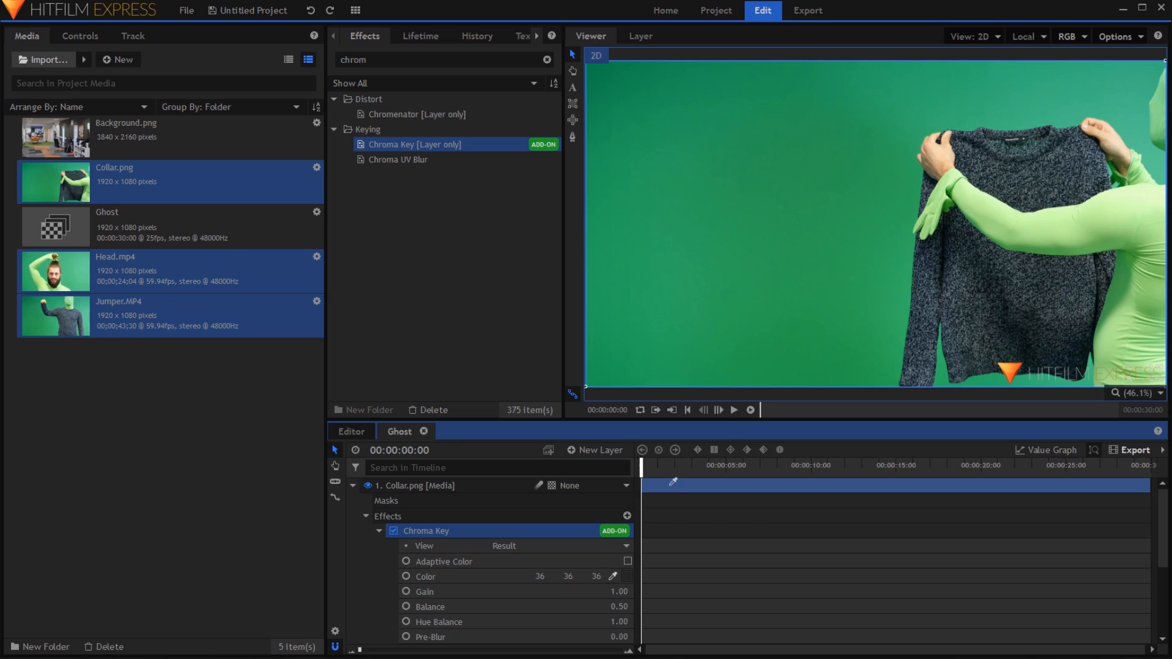
pyautogui.click(799, 283)
pyautogui.click(618, 636)
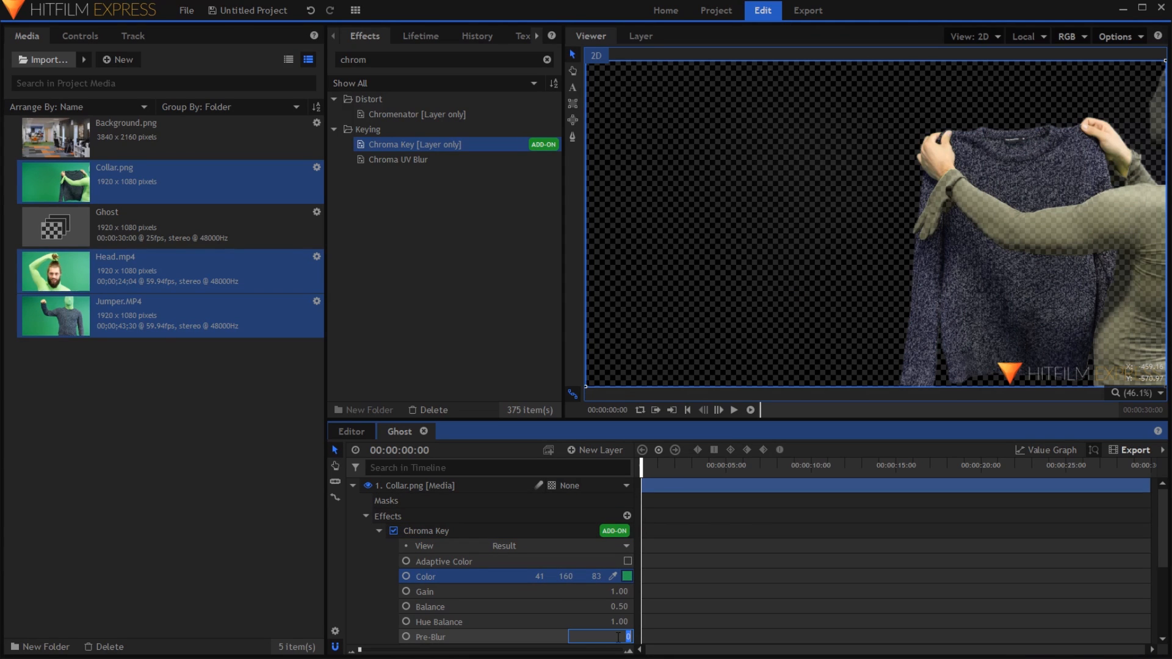
pyautogui.press('Return')
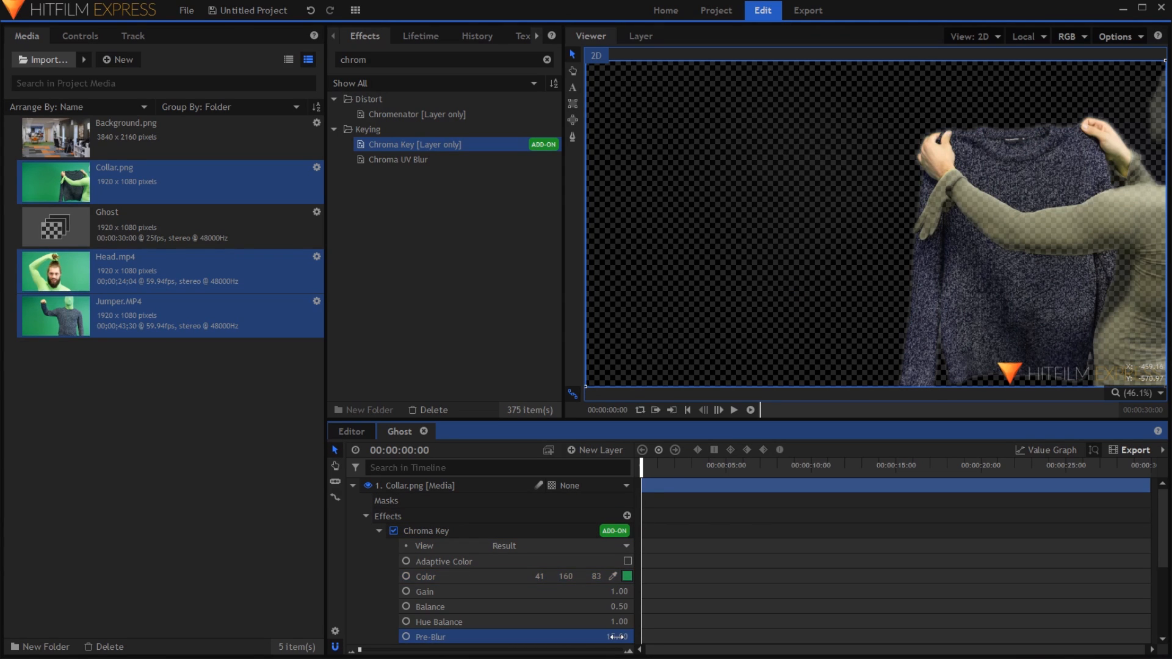
# - Lower the Chroma Key's Clip Foreground to 0.32 using the Matte view, and switch the view back to Result
pyautogui.scroll(-2, 616, 636)
pyautogui.click(534, 504)
pyautogui.click(532, 542)
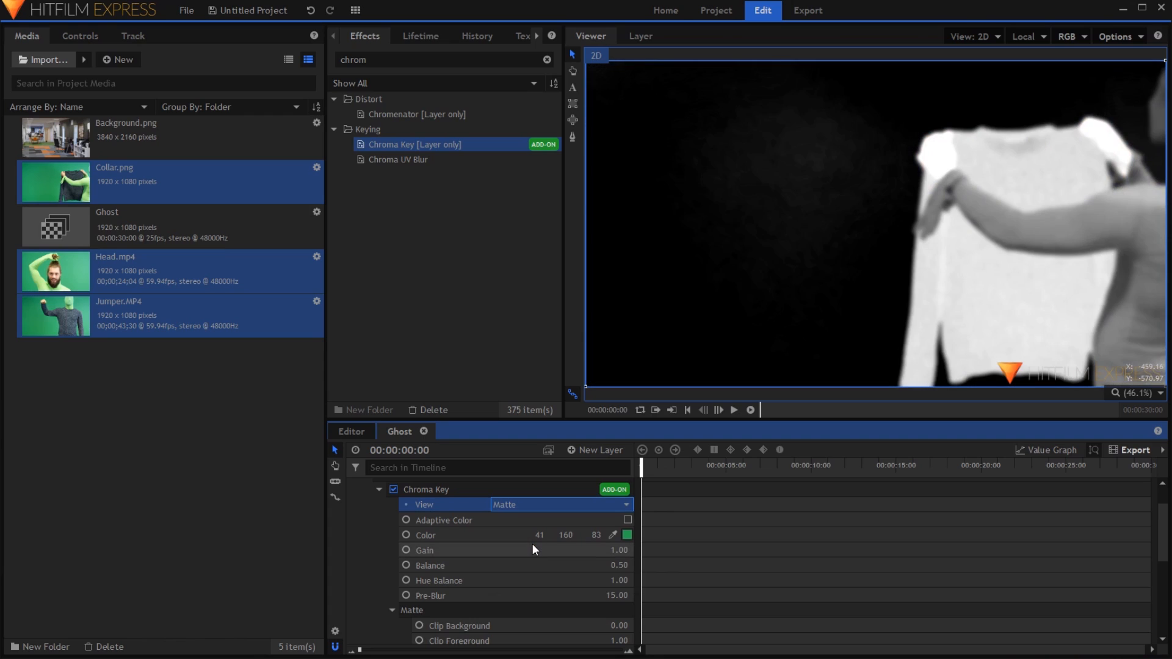
pyautogui.scroll(-2, 530, 550)
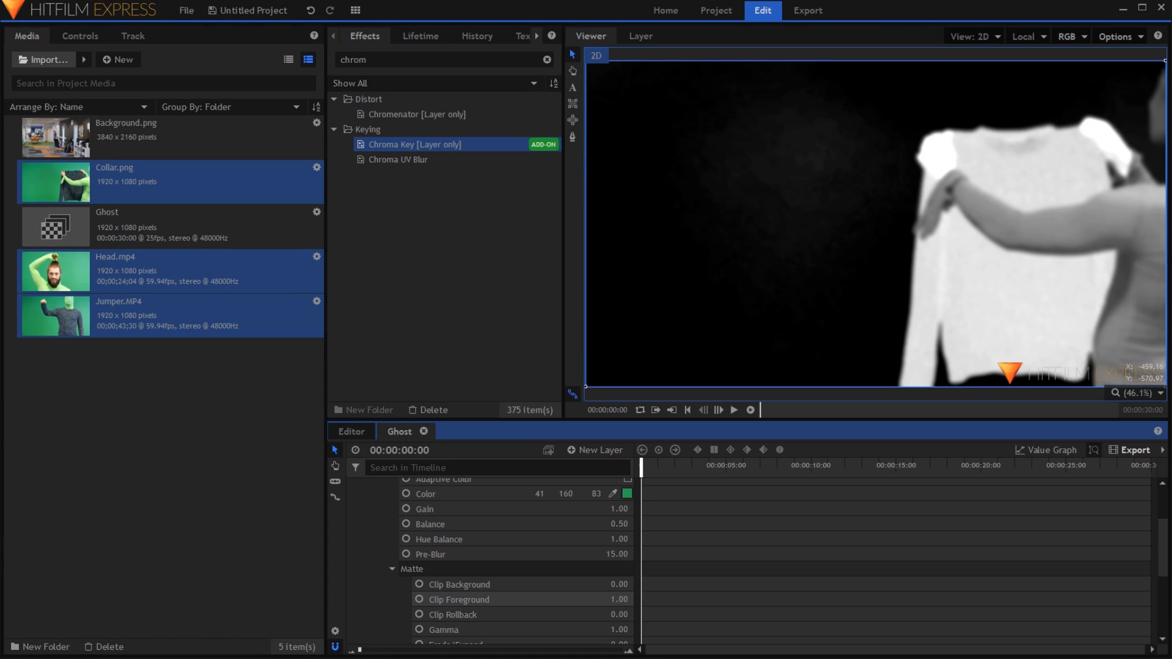
pyautogui.moveTo(618, 599); pyautogui.dragTo(576, 599)
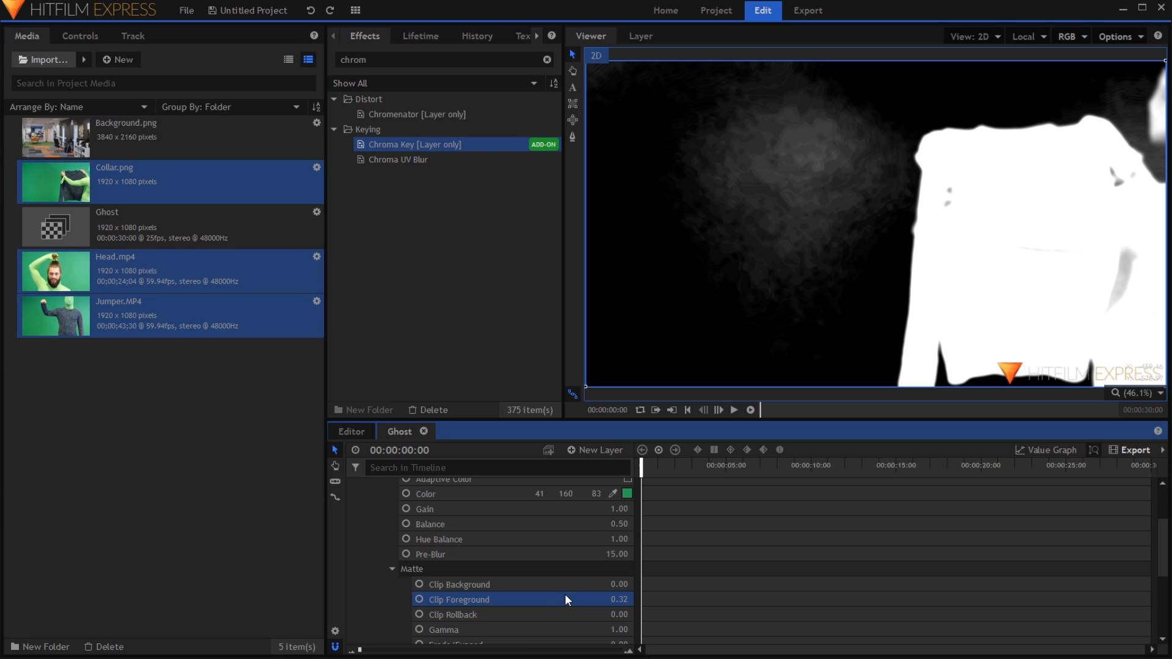
pyautogui.scroll(4, 565, 594)
pyautogui.click(559, 545)
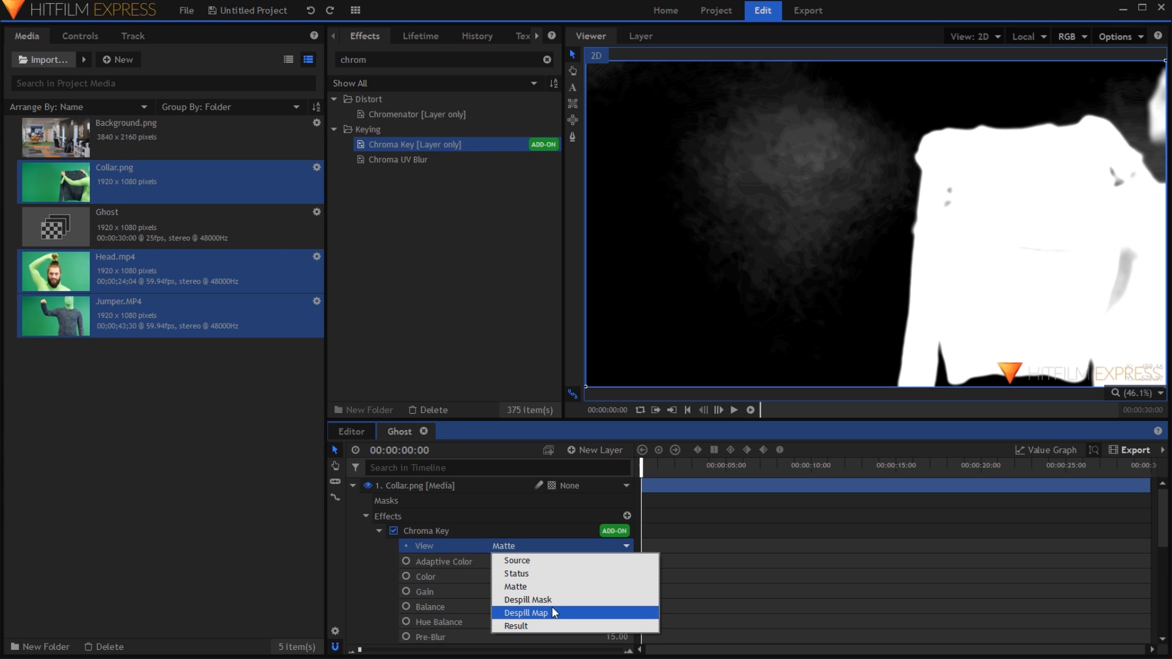
pyautogui.click(553, 623)
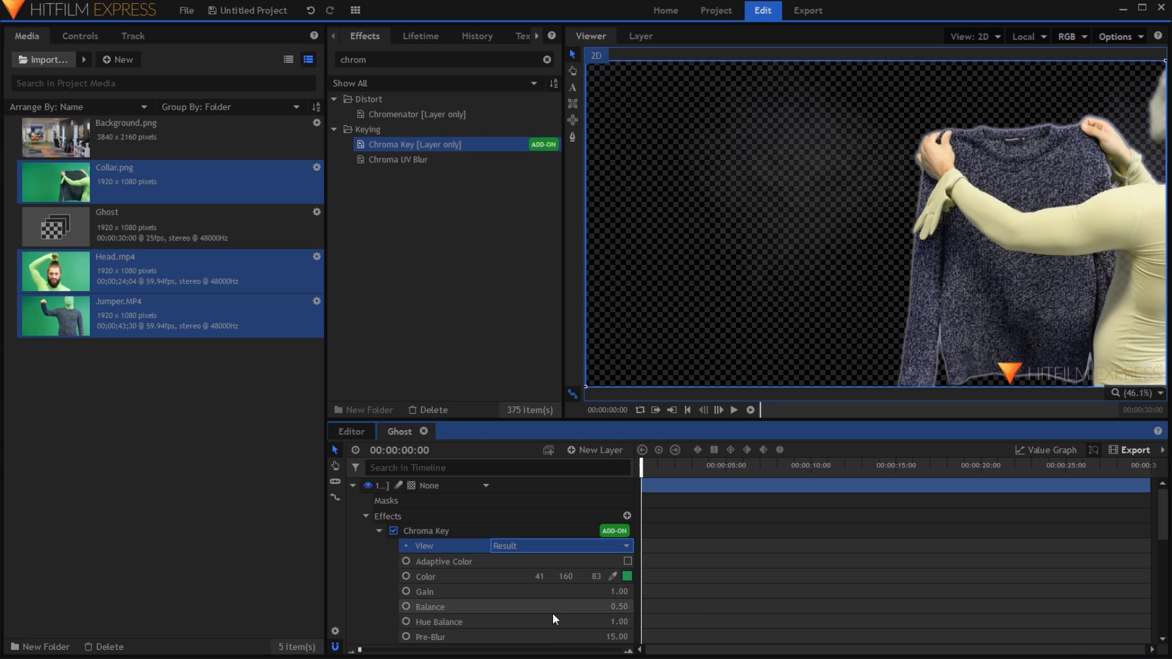
# - Set the matte Softness of the Collar layer's Chroma Key to 15
pyautogui.scroll(-2, 552, 613)
pyautogui.scroll(-5, 553, 615)
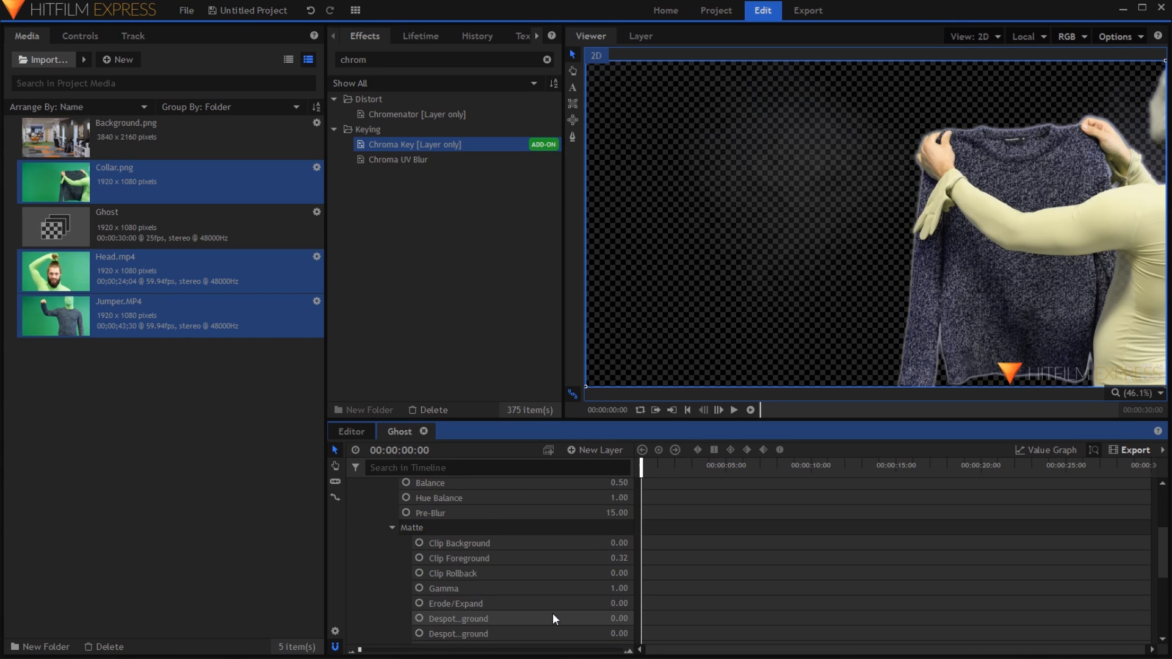
pyautogui.click(615, 607)
pyautogui.write('15')
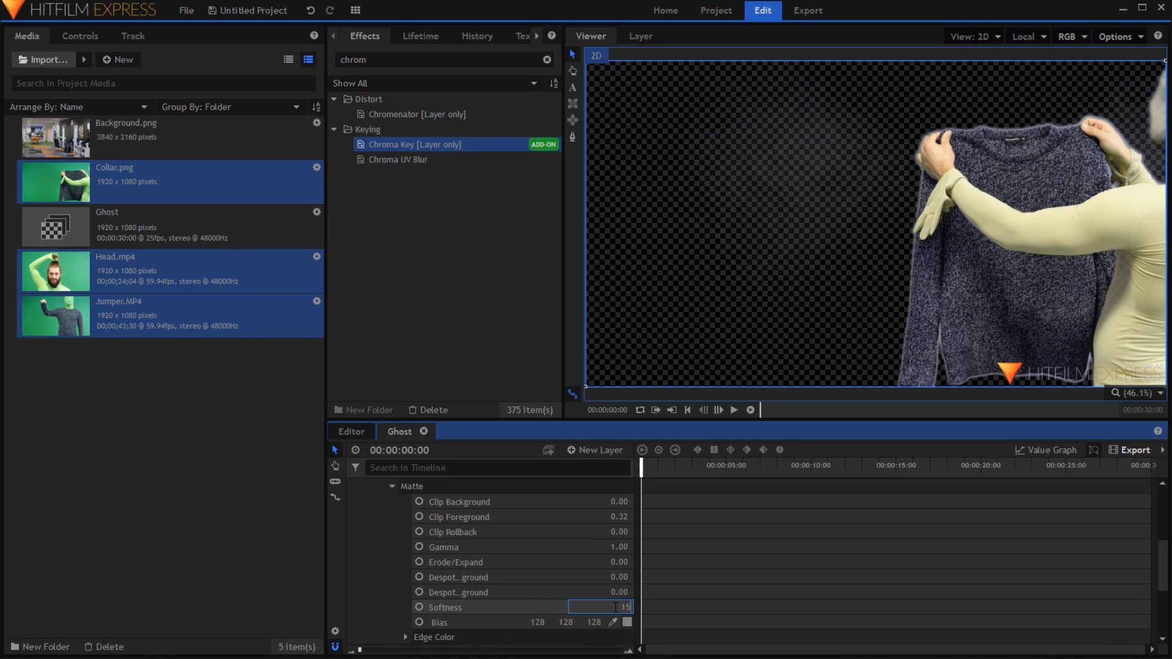
pyautogui.press('Return')
# - Search the effects for "key" and look at the Color Difference Key and Hue & RGB Key alternatives
pyautogui.click(547, 59)
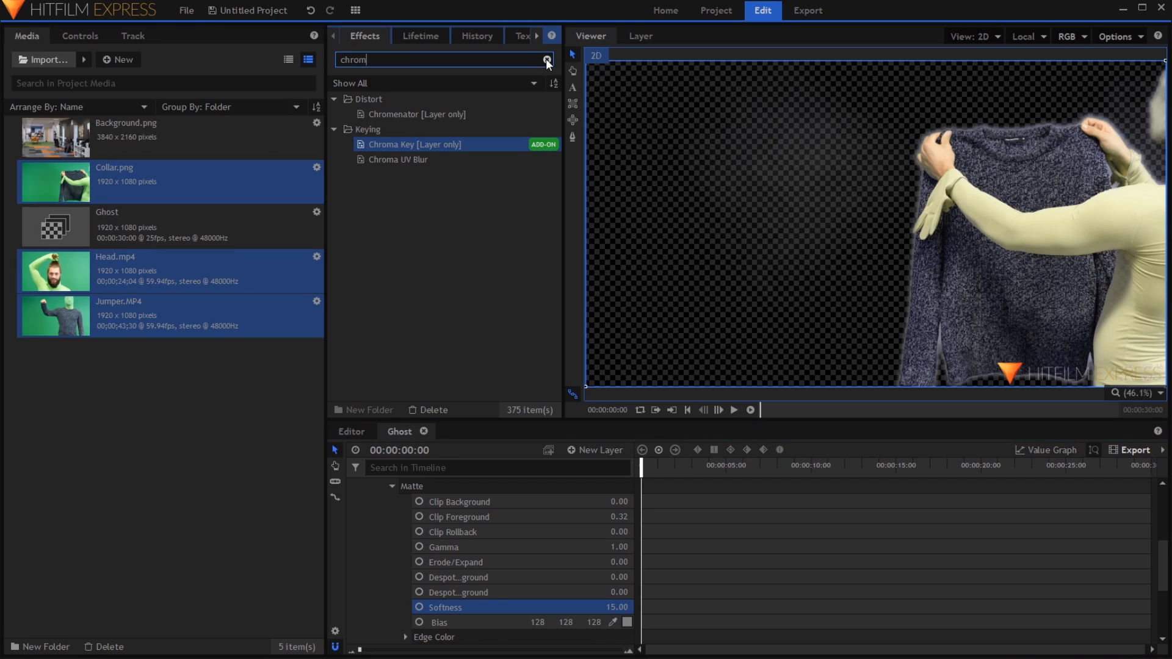
pyautogui.write('key')
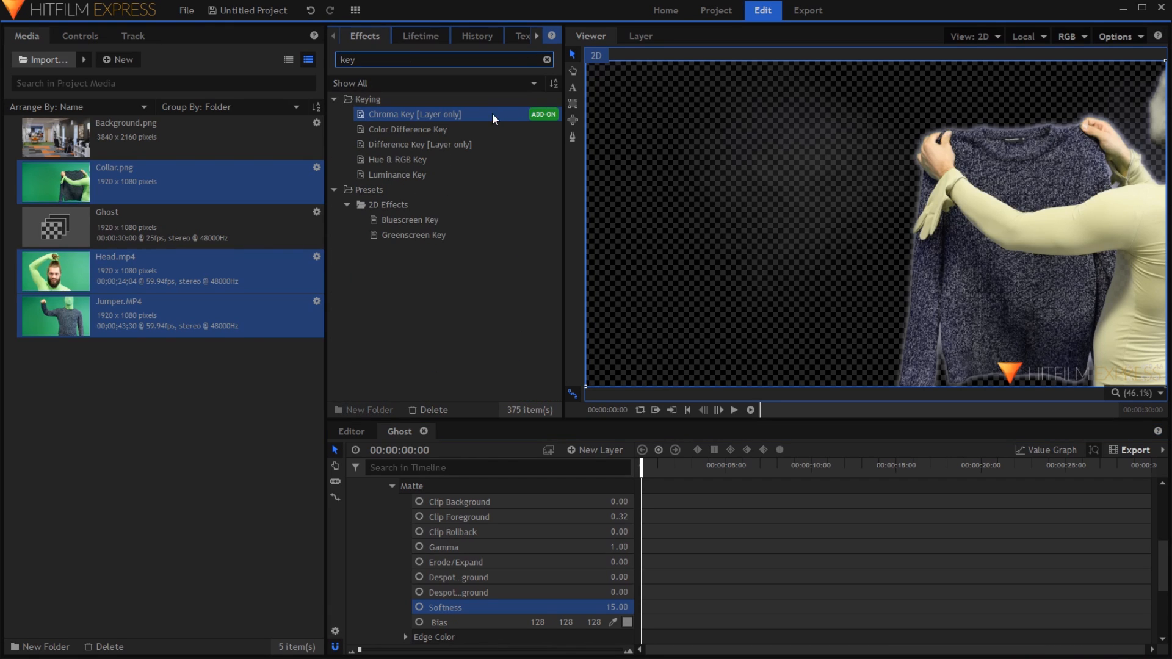
pyautogui.click(440, 127)
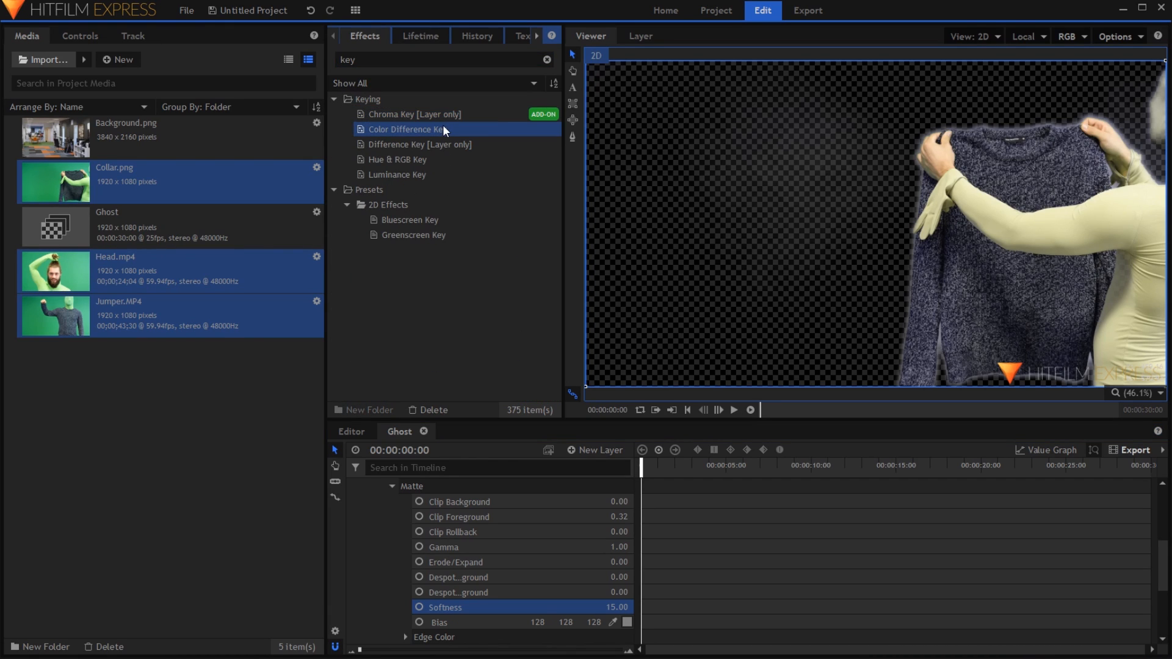
pyautogui.click(423, 159)
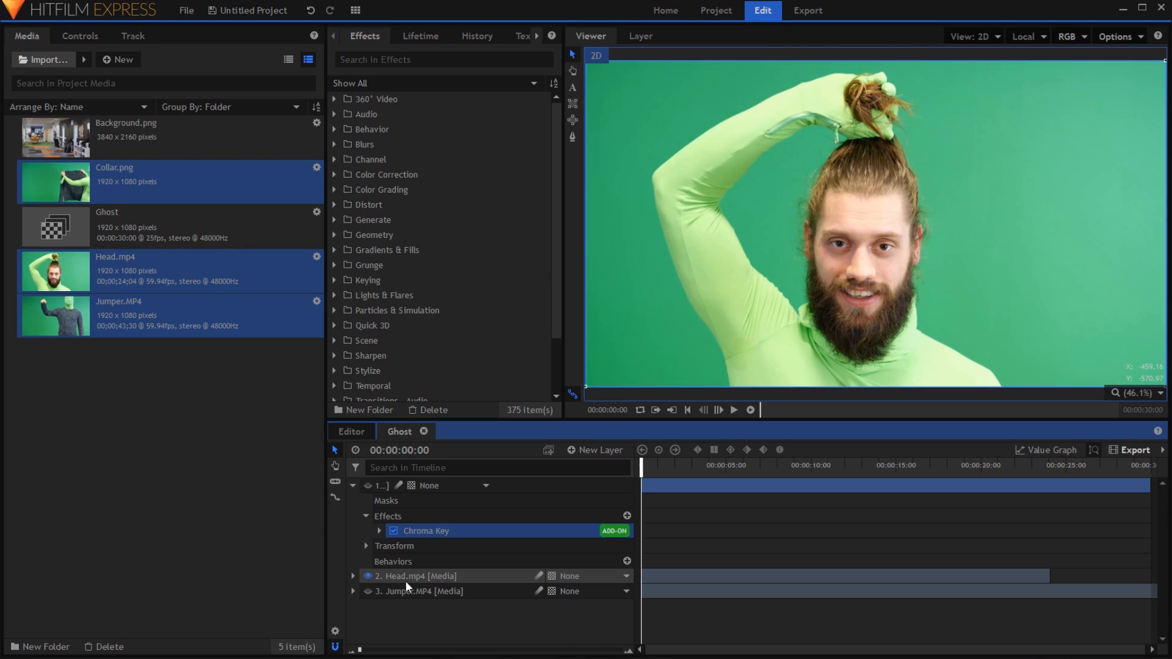
# - Apply the copied Collar Chroma Key to the Head.mp4 layer and raise its Gain to 3.00
pyautogui.click(405, 580)
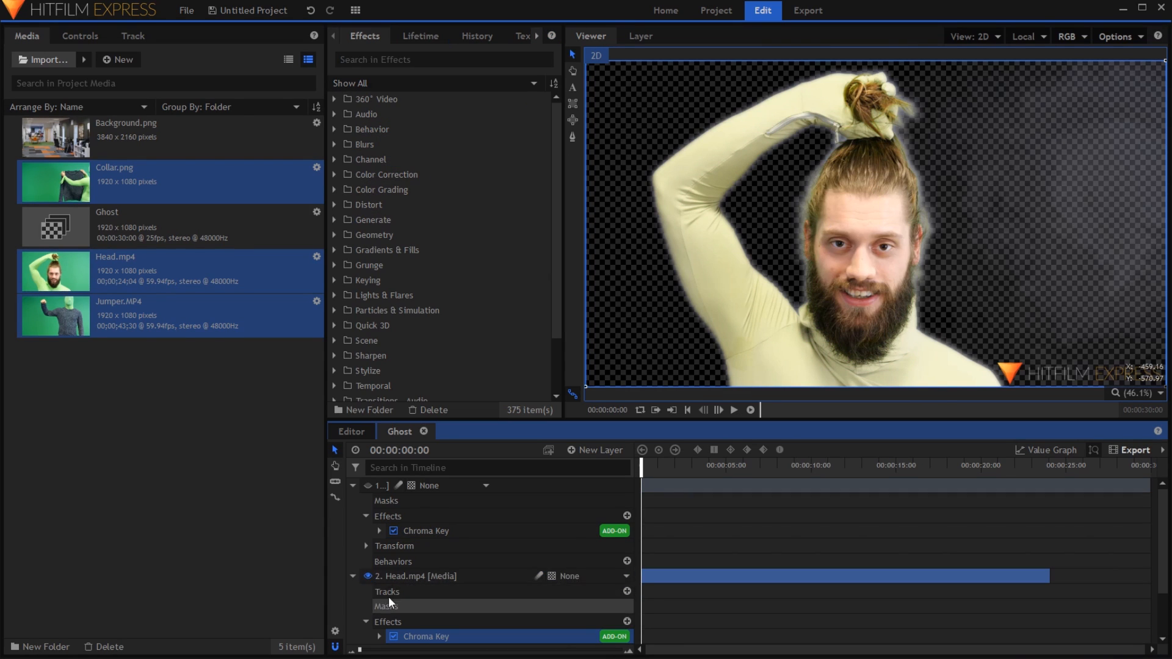
pyautogui.scroll(-2, 388, 596)
pyautogui.click(380, 576)
pyautogui.scroll(-2, 489, 591)
pyautogui.moveTo(606, 594); pyautogui.dragTo(730, 594)
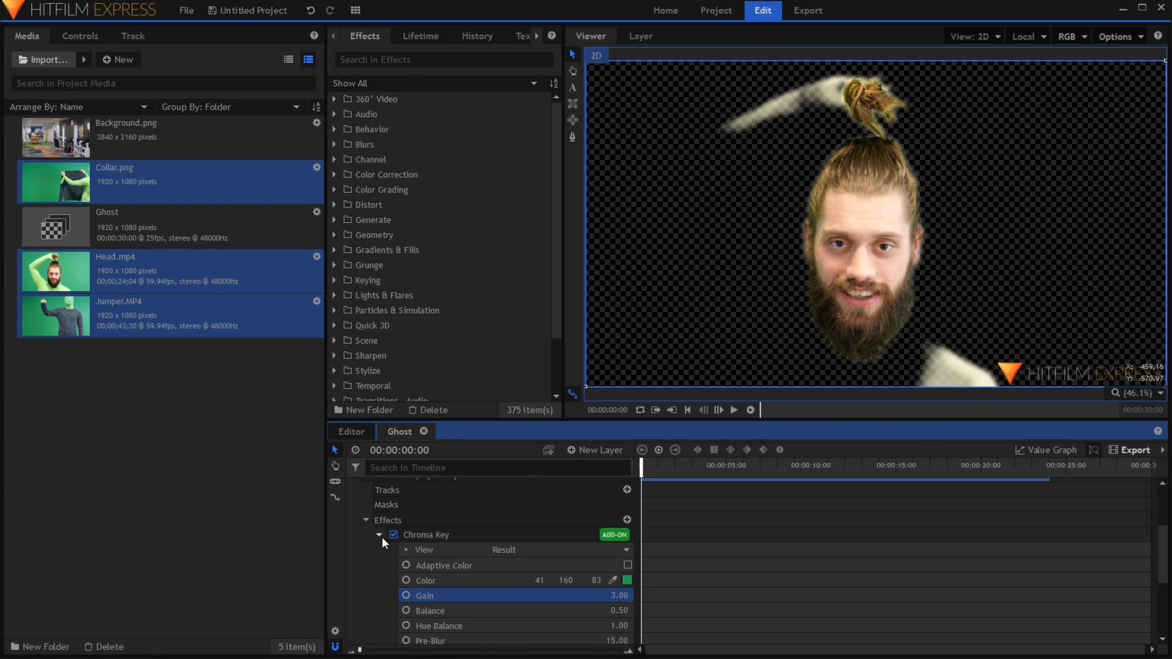
pyautogui.click(379, 535)
pyautogui.scroll(2, 352, 517)
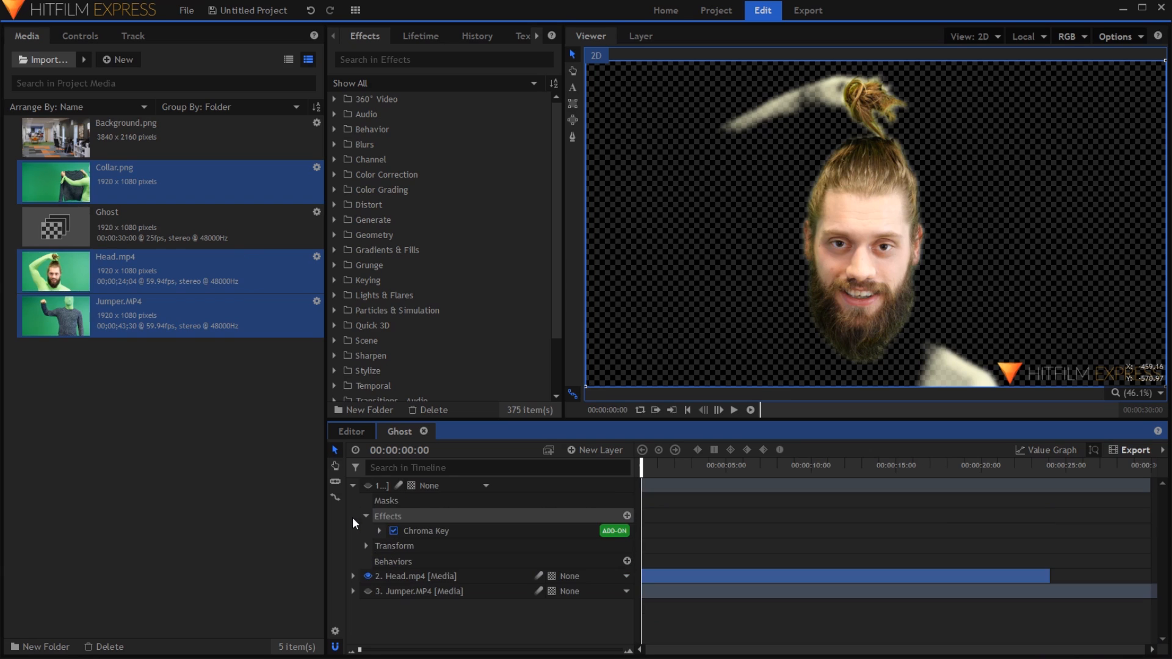
# - Show only the Jumper.MP4 layer and paste the Head layer's Chroma Key effect onto it
pyautogui.click(353, 485)
pyautogui.click(424, 518)
pyautogui.click(367, 500)
pyautogui.click(367, 516)
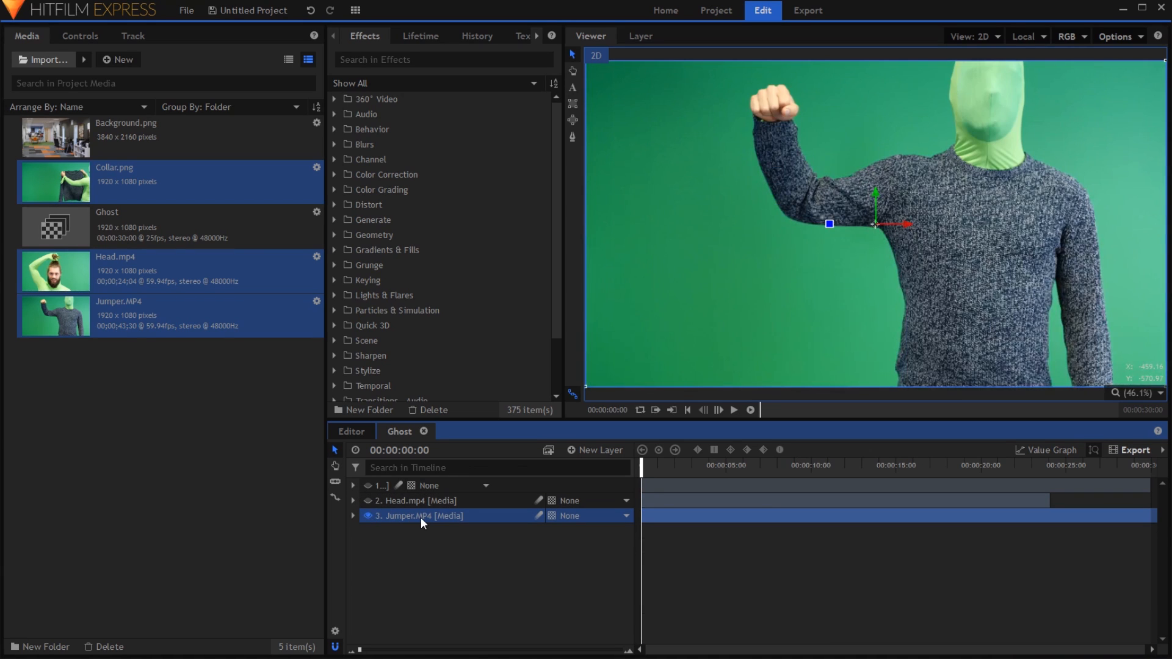
pyautogui.hotkey('ctrl', 'v')
pyautogui.click(353, 515)
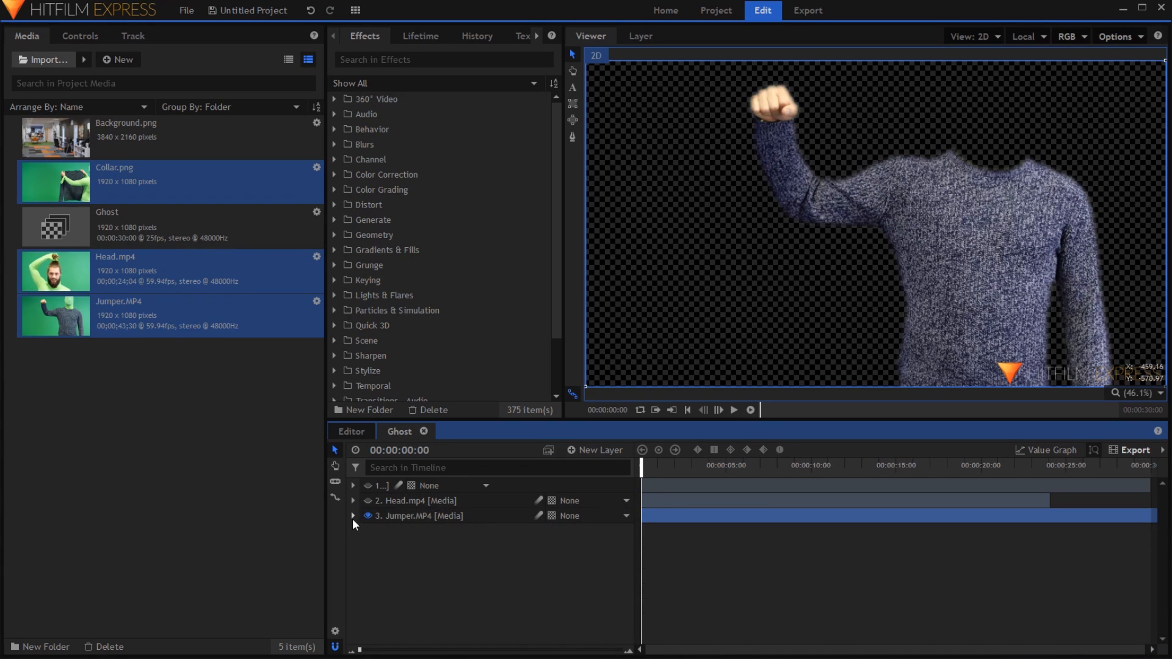
# - Show only the Collar layer and draw a closed freehand mask around the sweater's collar
pyautogui.click(367, 516)
pyautogui.click(368, 485)
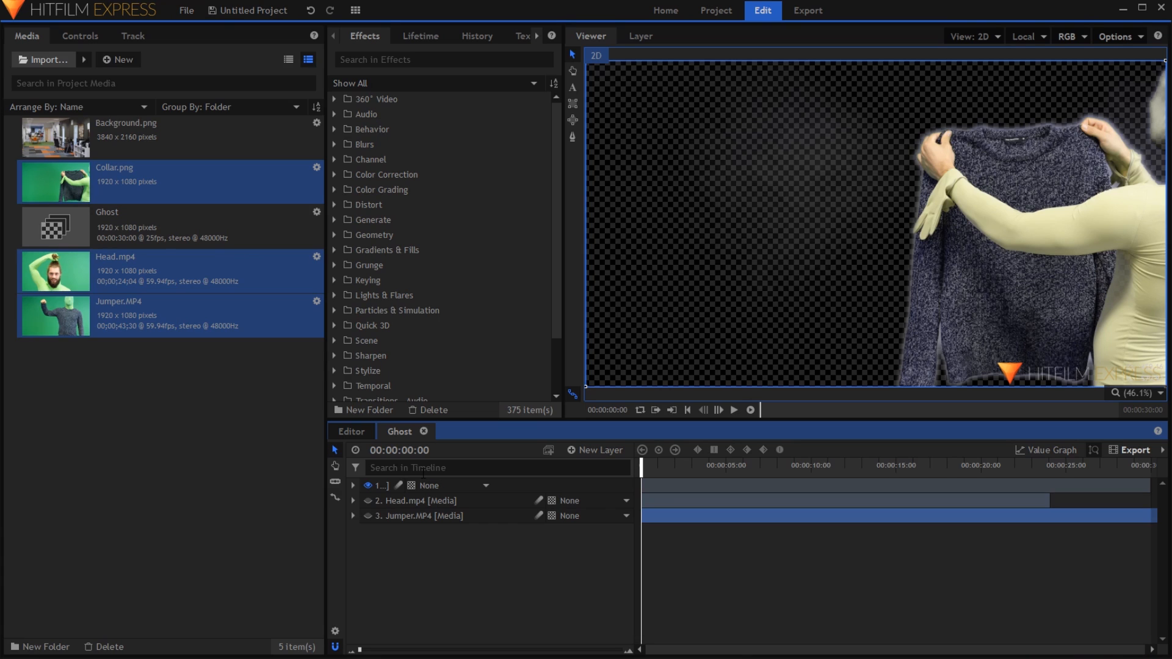
pyautogui.click(573, 137)
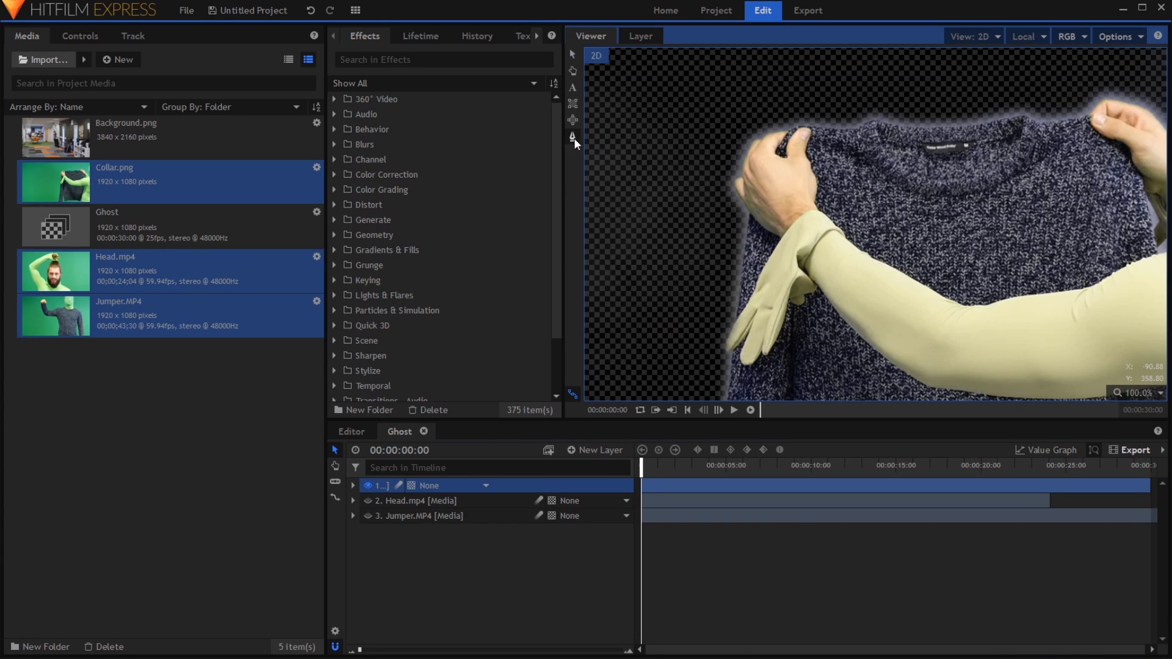
pyautogui.click(858, 108)
pyautogui.click(858, 137)
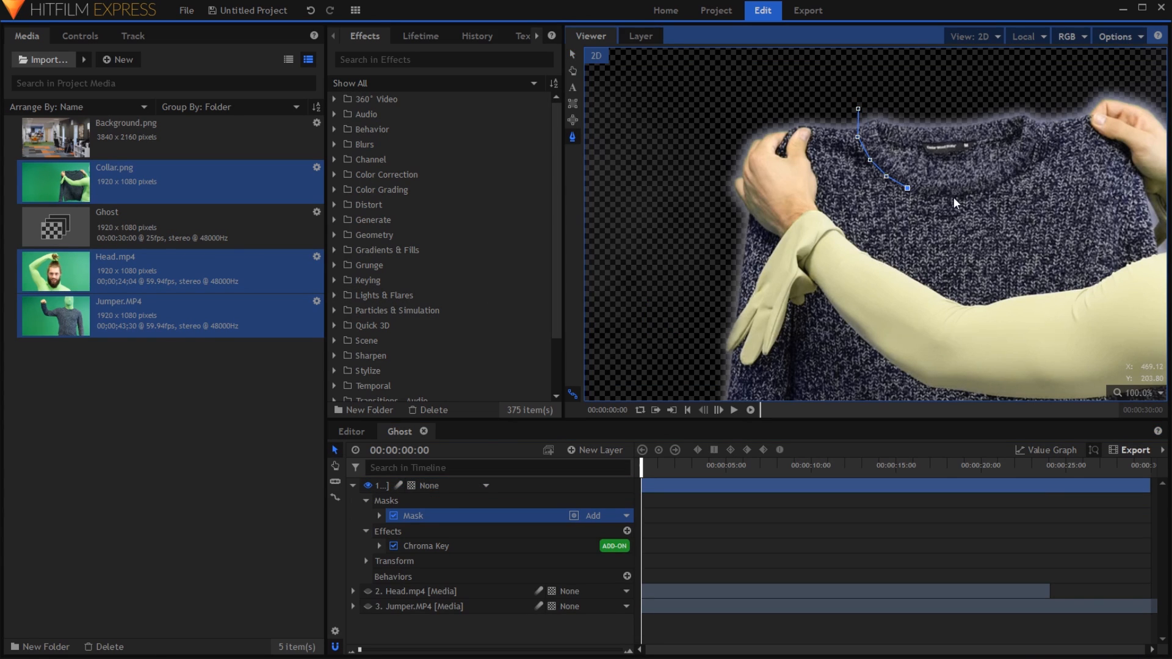
pyautogui.click(857, 109)
pyautogui.click(353, 486)
# - Show the Head.mp4 layer and draw a closed freehand mask around the head, excluding the leftover arm and shoulder
pyautogui.click(405, 591)
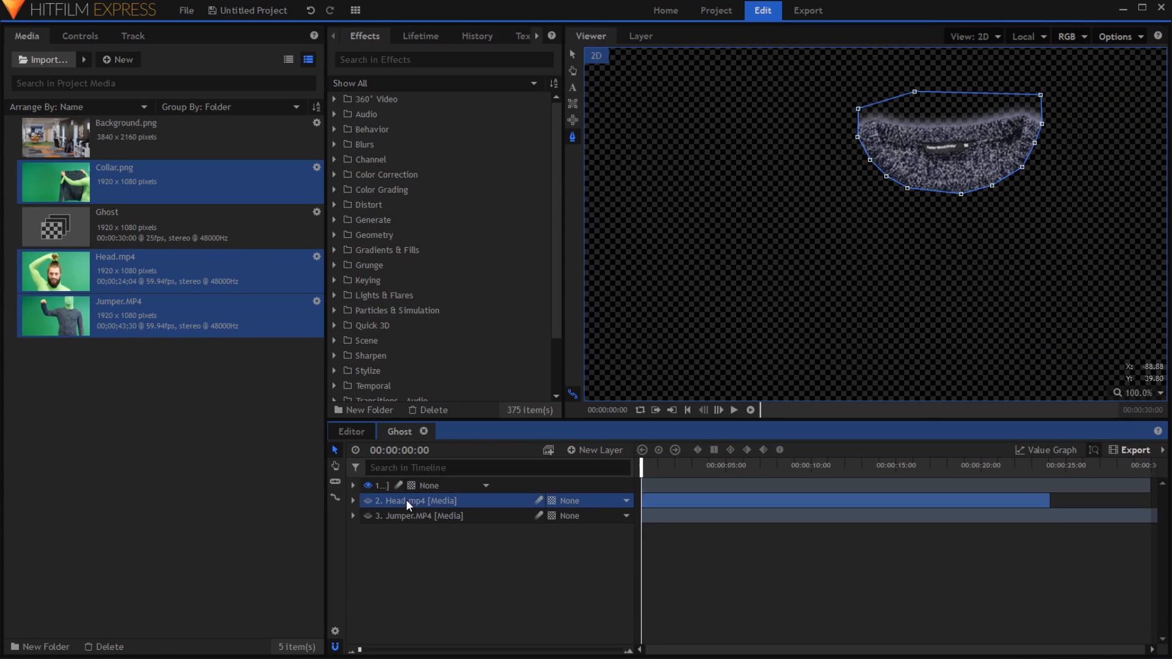
pyautogui.scroll(-5, 878, 173)
pyautogui.scroll(1, 774, 249)
pyautogui.moveTo(738, 281); pyautogui.dragTo(785, 287)
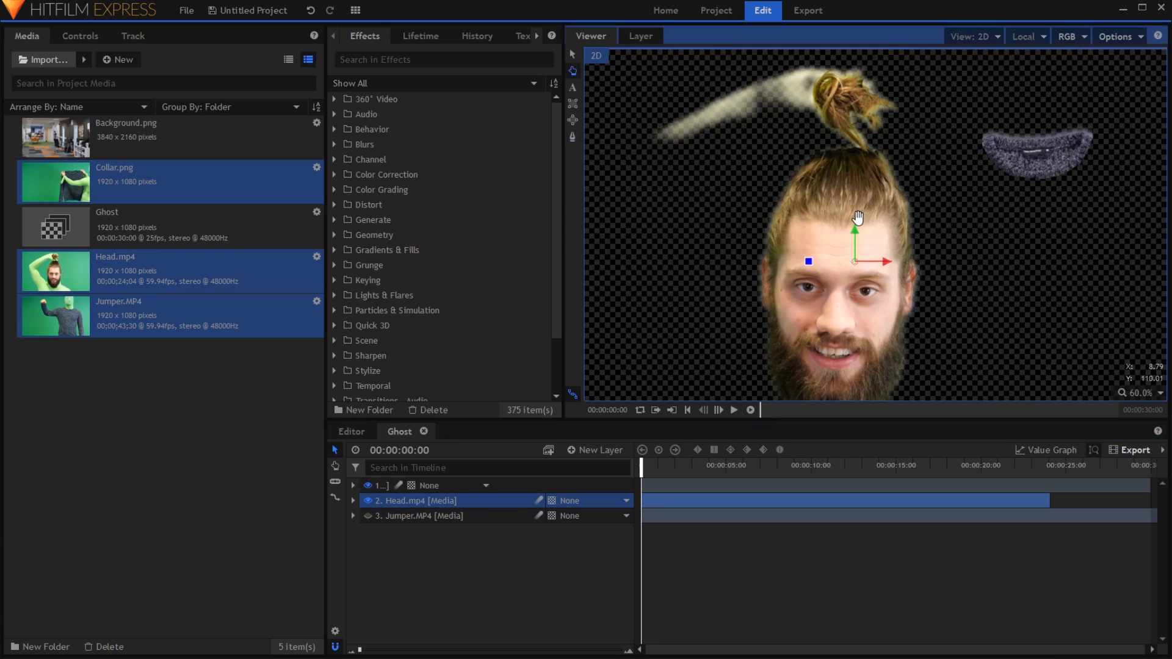
pyautogui.click(834, 73)
pyautogui.click(758, 109)
pyautogui.click(735, 180)
pyautogui.click(737, 295)
pyautogui.click(754, 370)
pyautogui.click(825, 396)
pyautogui.moveTo(826, 396); pyautogui.dragTo(750, 291)
pyautogui.click(815, 288)
pyautogui.click(872, 199)
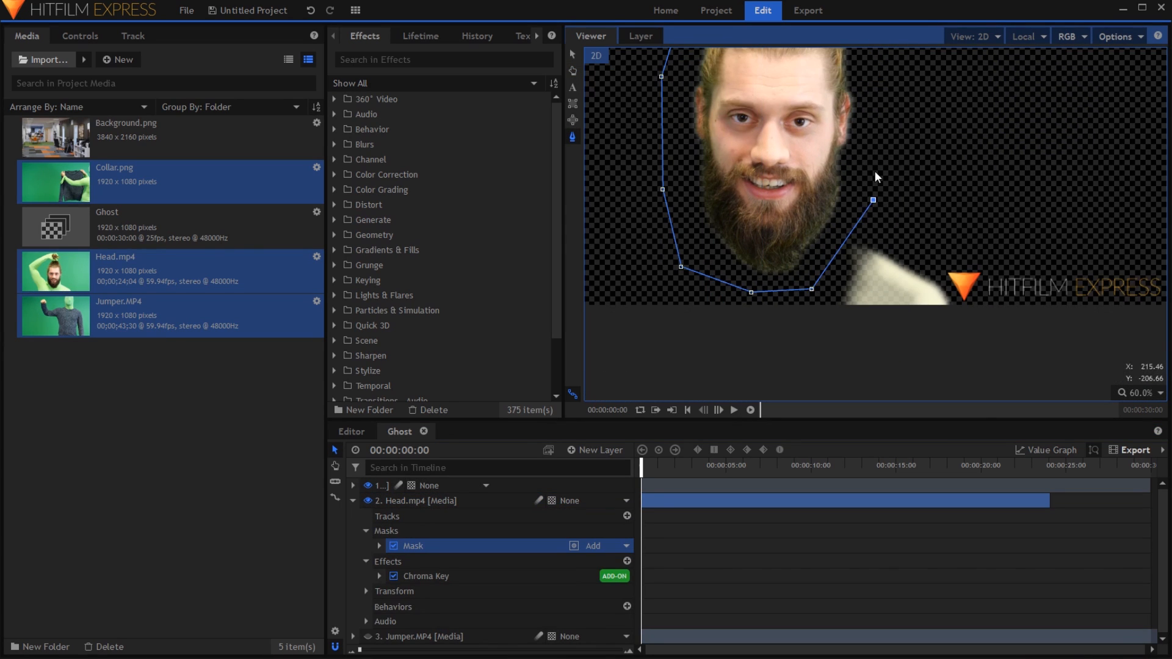
pyautogui.click(896, 123)
pyautogui.moveTo(896, 124); pyautogui.dragTo(919, 286)
pyautogui.scroll(-2, 774, 133)
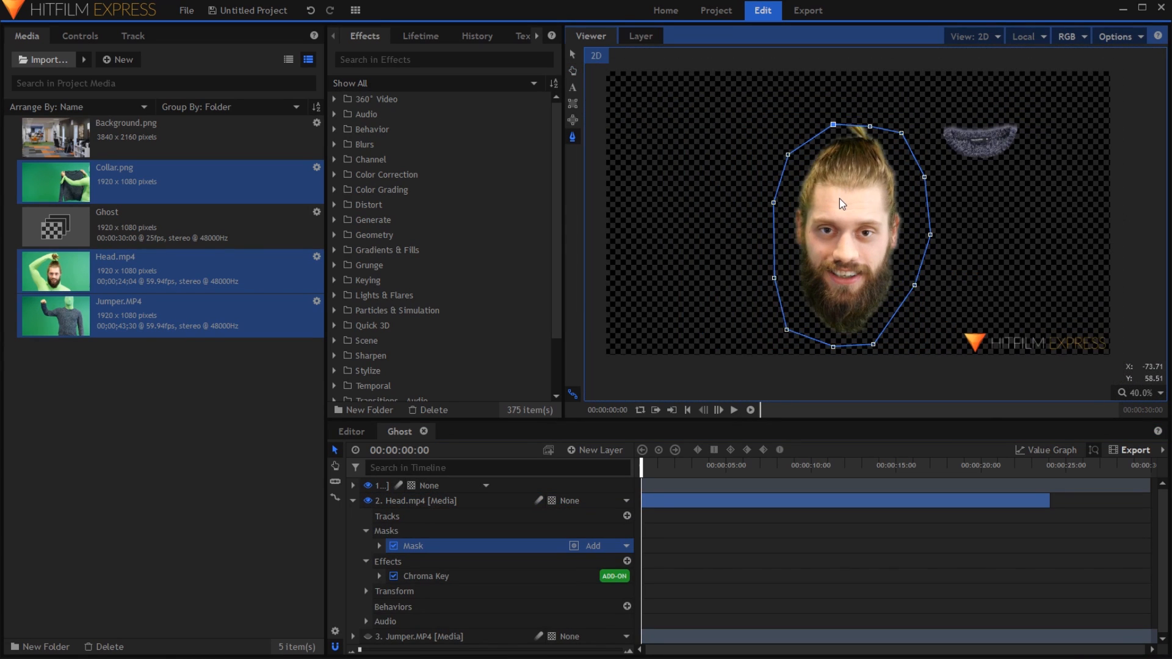
# - Hide the Head.mp4 layer and show the Jumper.MP4 layer
pyautogui.click(353, 500)
pyautogui.click(367, 500)
pyautogui.click(368, 515)
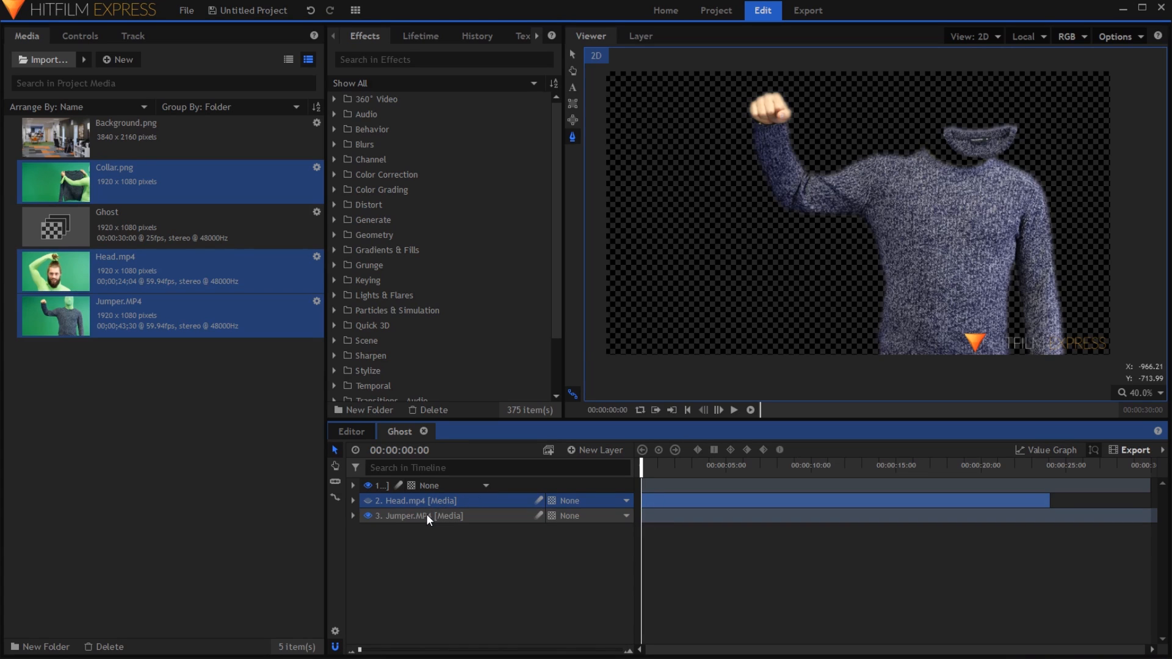
# - Add a tracker to the Jumper.MP4 layer and set its type to Double Points (Position/Scale/Rotation)
pyautogui.click(426, 514)
pyautogui.click(353, 516)
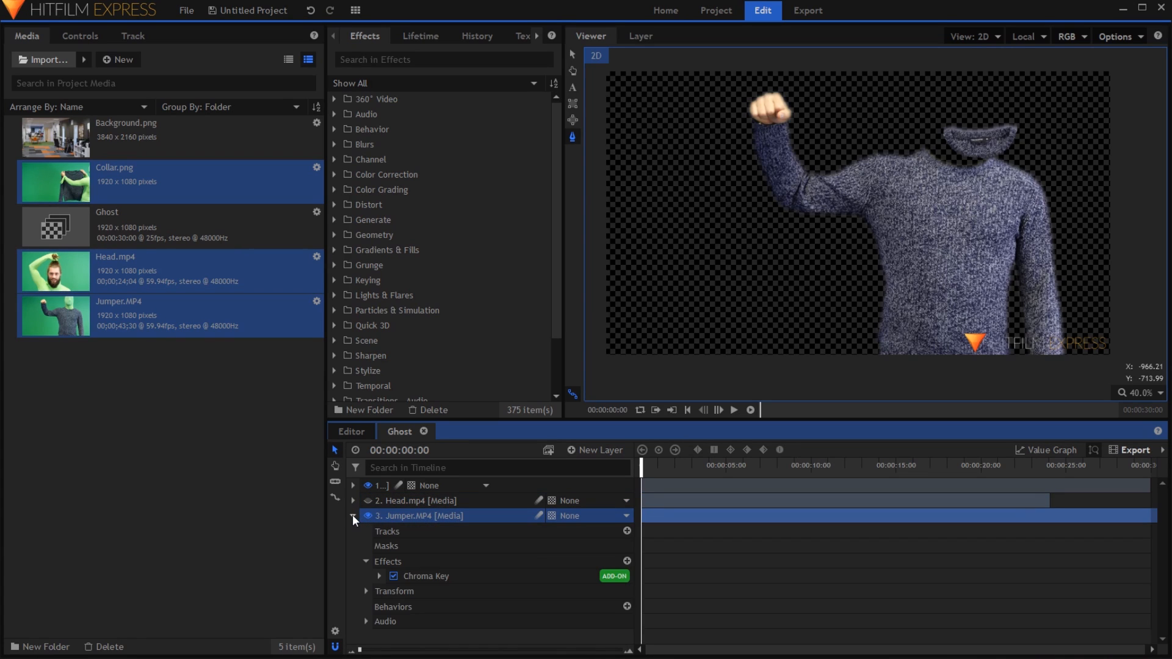
pyautogui.click(628, 531)
pyautogui.click(261, 108)
pyautogui.click(256, 136)
# - Place the two tracking points on either side of the jumper's neckline, enlarge their search areas, and track them forward
pyautogui.scroll(3, 1038, 171)
pyautogui.moveTo(706, 270); pyautogui.dragTo(827, 136)
pyautogui.moveTo(844, 152); pyautogui.dragTo(849, 159)
pyautogui.moveTo(706, 269); pyautogui.dragTo(950, 148)
pyautogui.moveTo(967, 165); pyautogui.dragTo(987, 183)
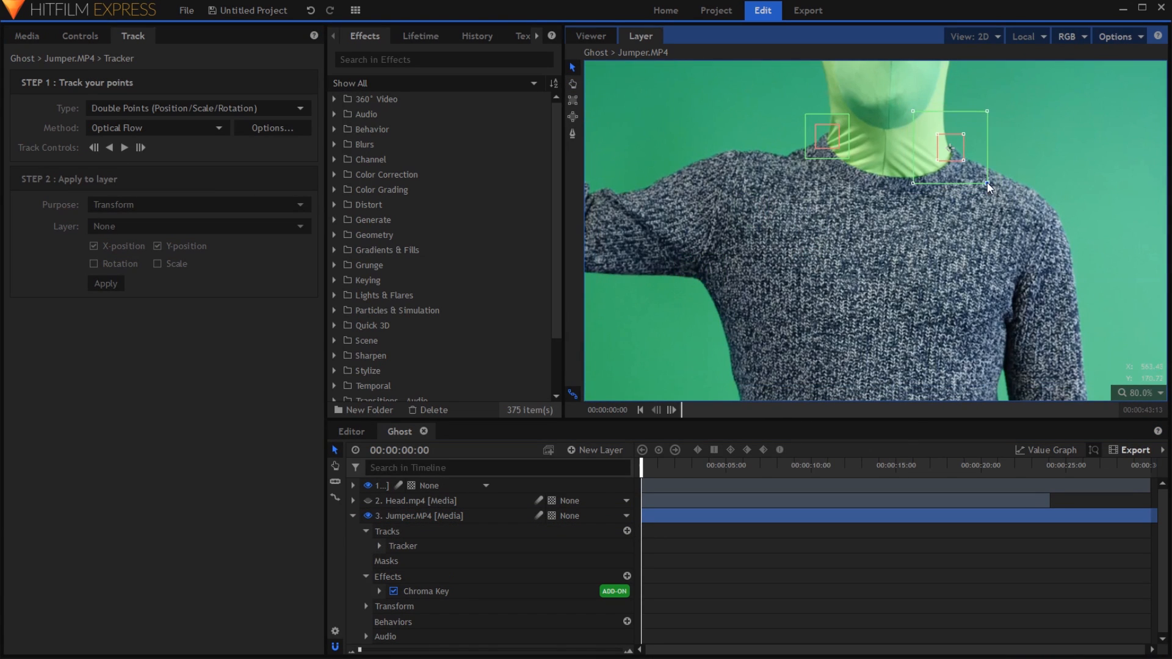
pyautogui.click(124, 147)
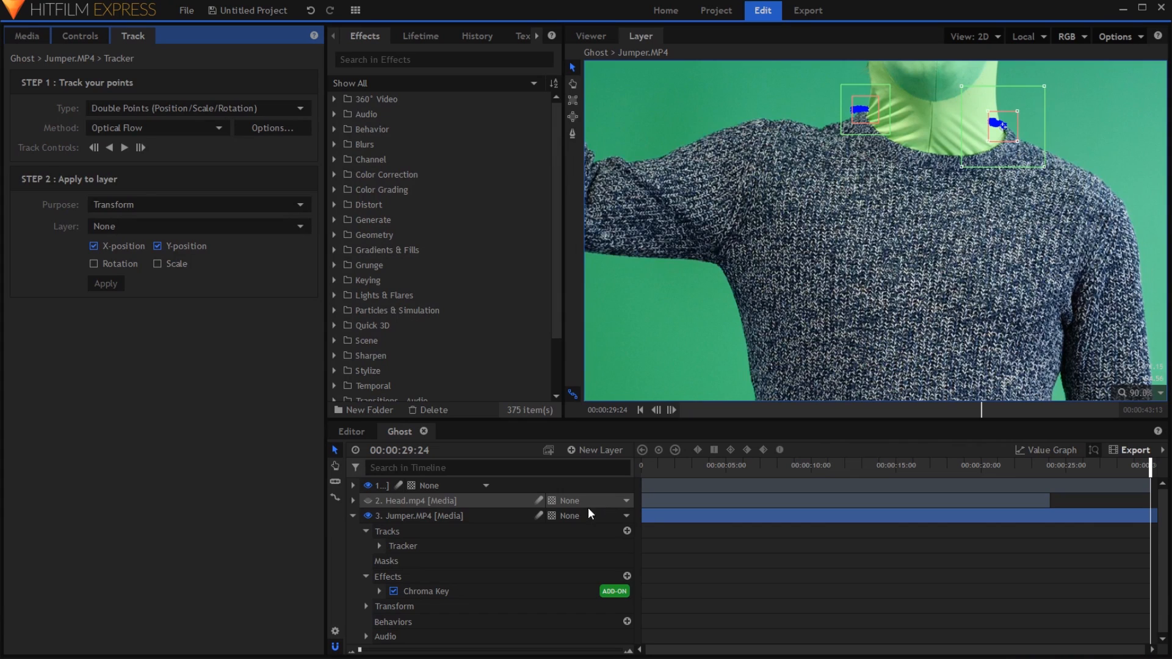
# - Create a new Point layer named Collar Track
pyautogui.click(352, 516)
pyautogui.click(577, 450)
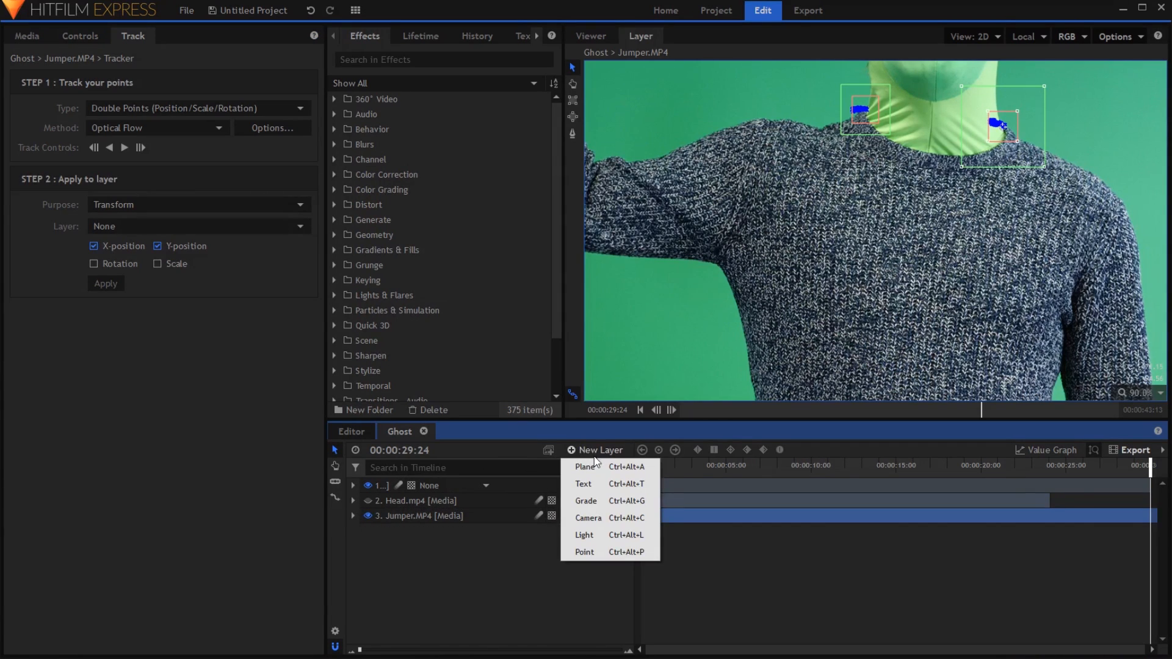
pyautogui.click(597, 557)
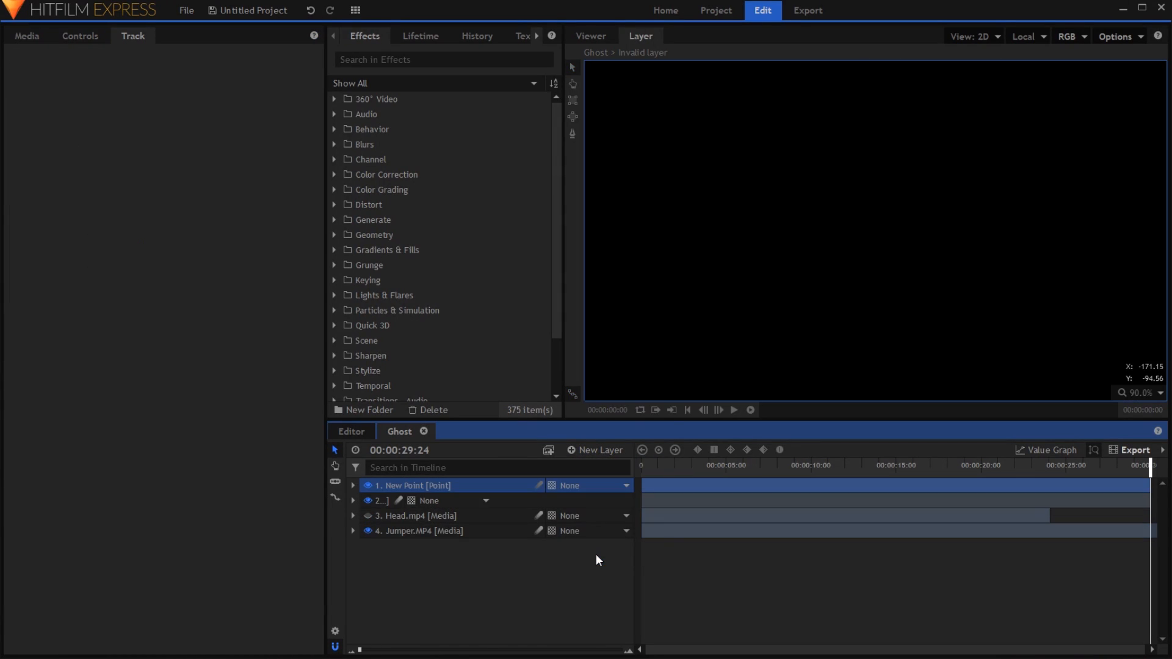
pyautogui.press('F2')
pyautogui.write('C')
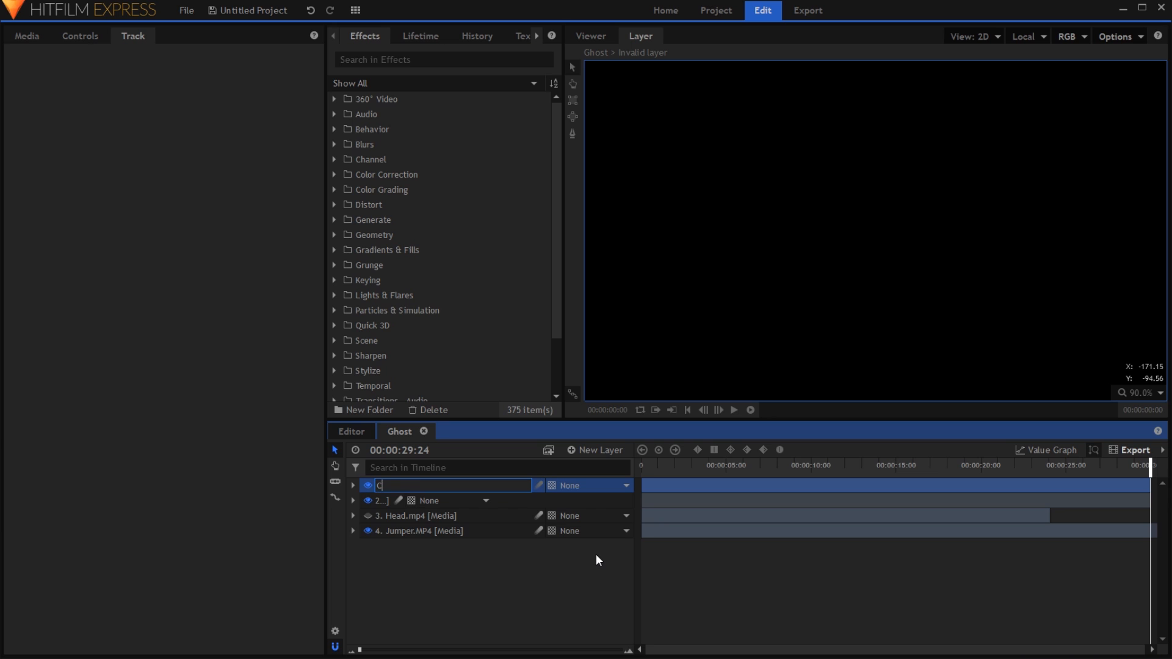
pyautogui.write('ollar Track')
# - Apply the Jumper tracker's X-position, Y-position and Rotation to the Collar Track layer
pyautogui.click(476, 530)
pyautogui.click(353, 530)
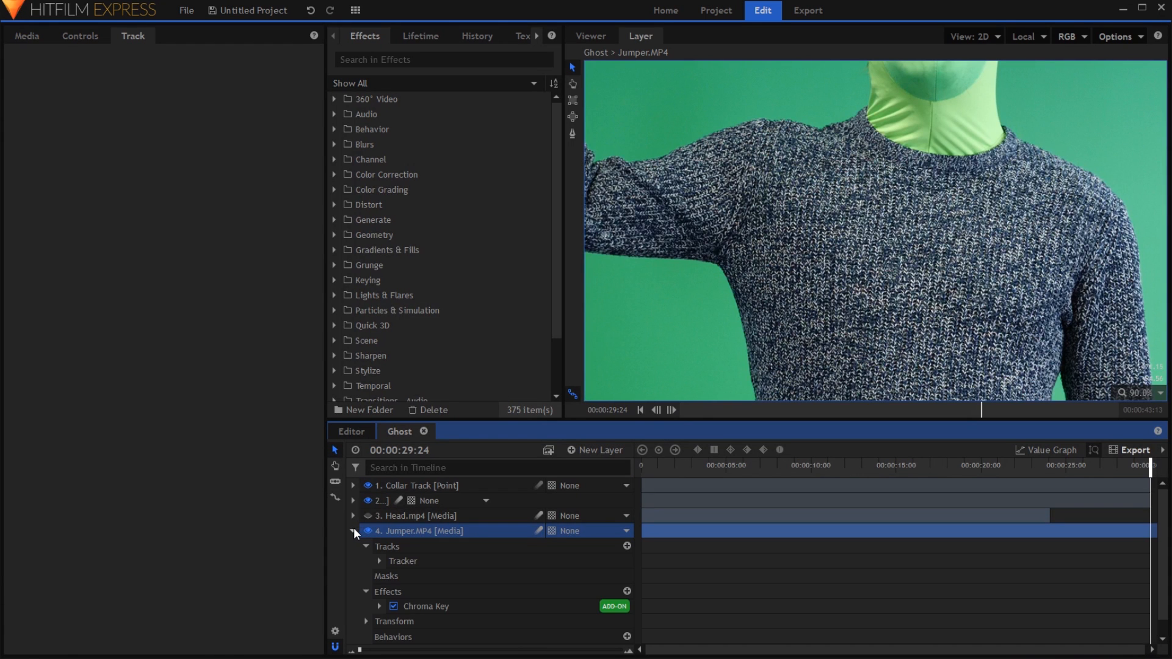
pyautogui.click(419, 560)
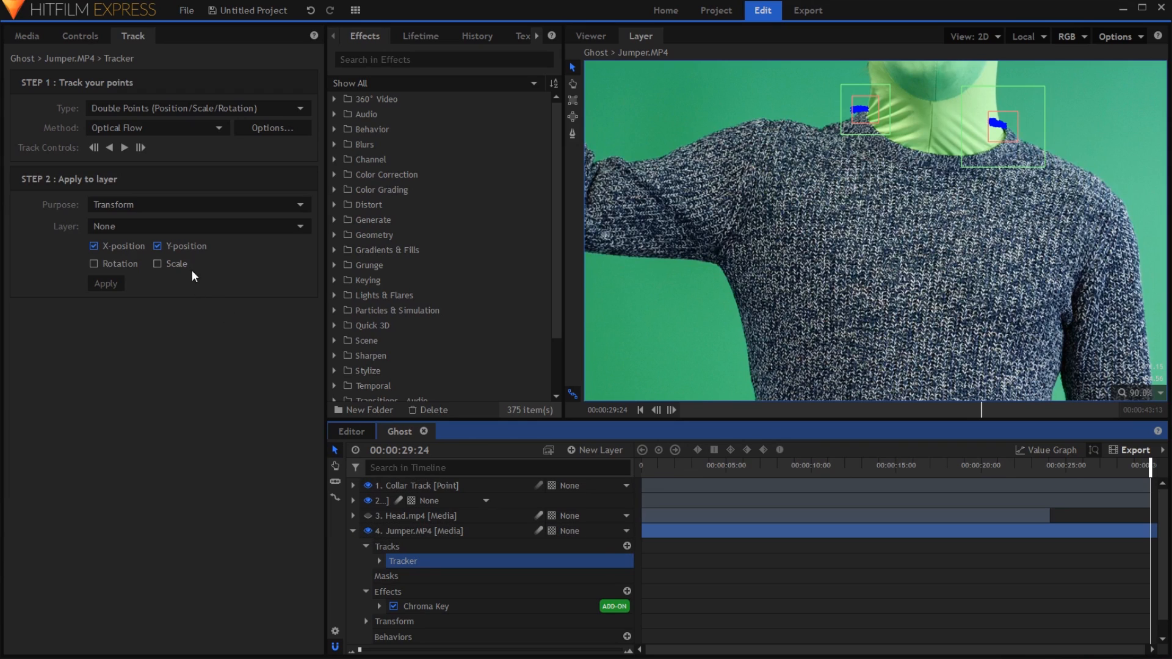
pyautogui.click(164, 225)
pyautogui.click(163, 253)
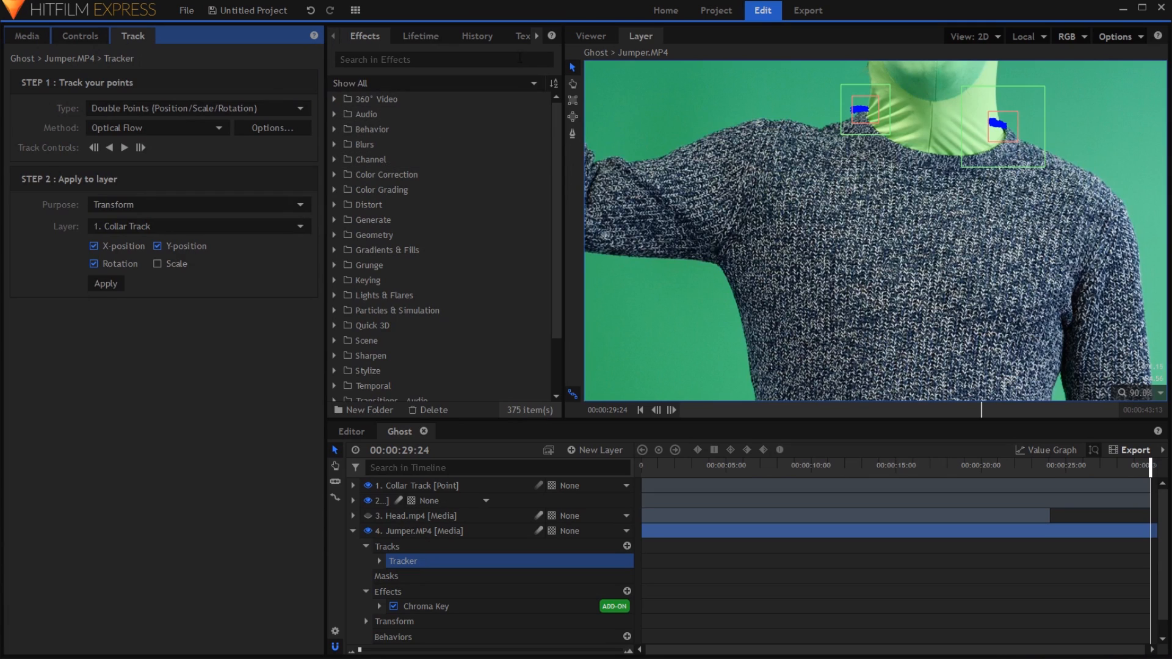
# - Return to the composite view and move the Collar layer beneath the Jumper.MP4 layer
pyautogui.click(585, 35)
pyautogui.click(353, 531)
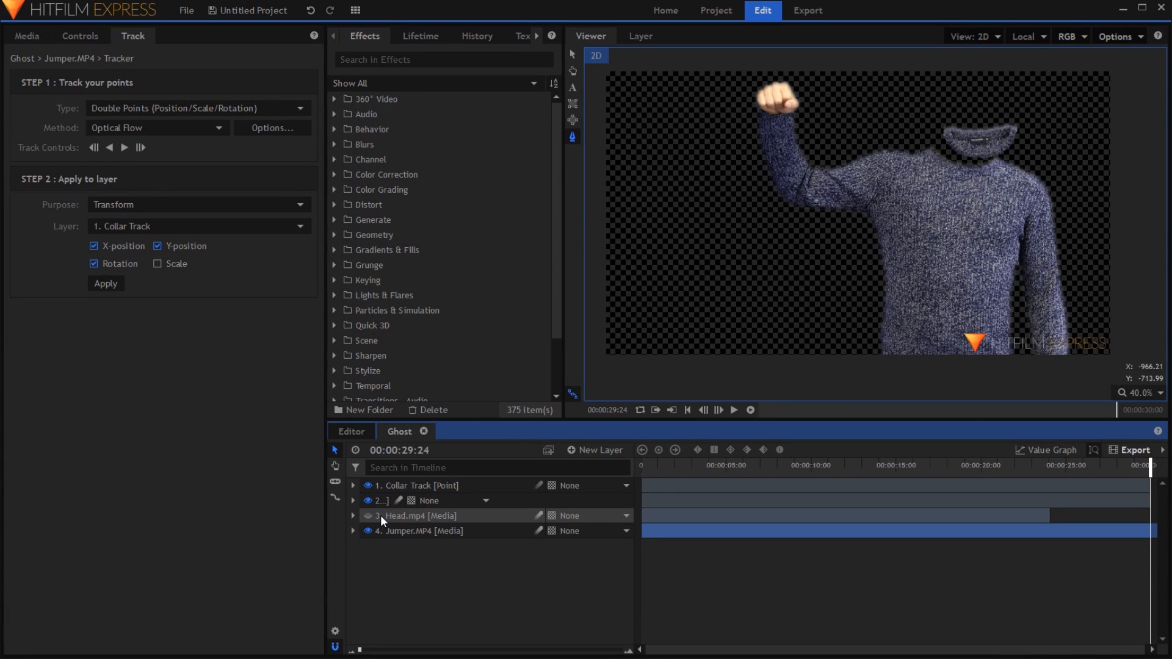
pyautogui.moveTo(380, 500); pyautogui.dragTo(438, 537)
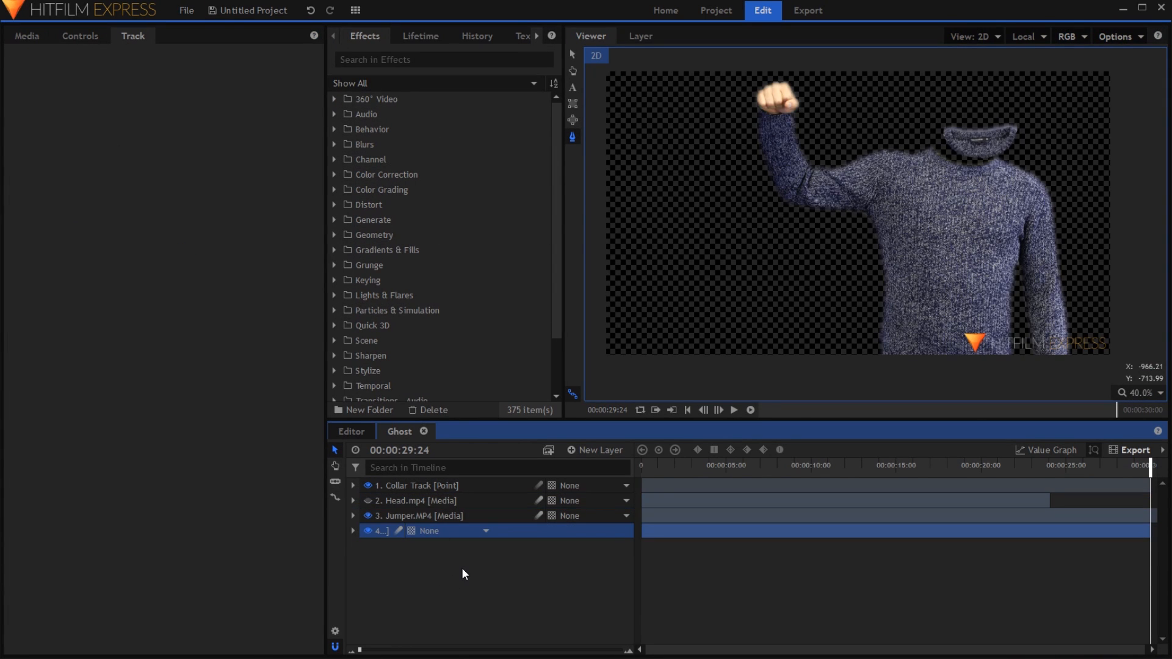
# - Adjust the Collar layer's Anchor Point and Position so the collar sits inside the jumper's neckline
pyautogui.click(352, 531)
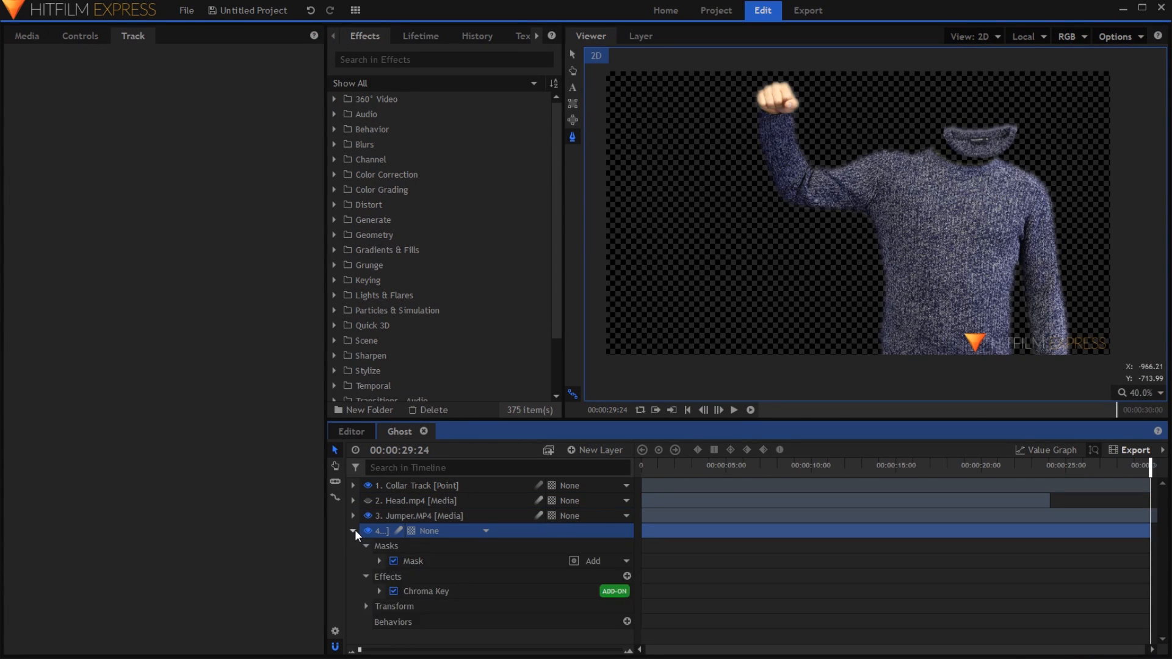
pyautogui.click(366, 606)
pyautogui.scroll(-2, 519, 585)
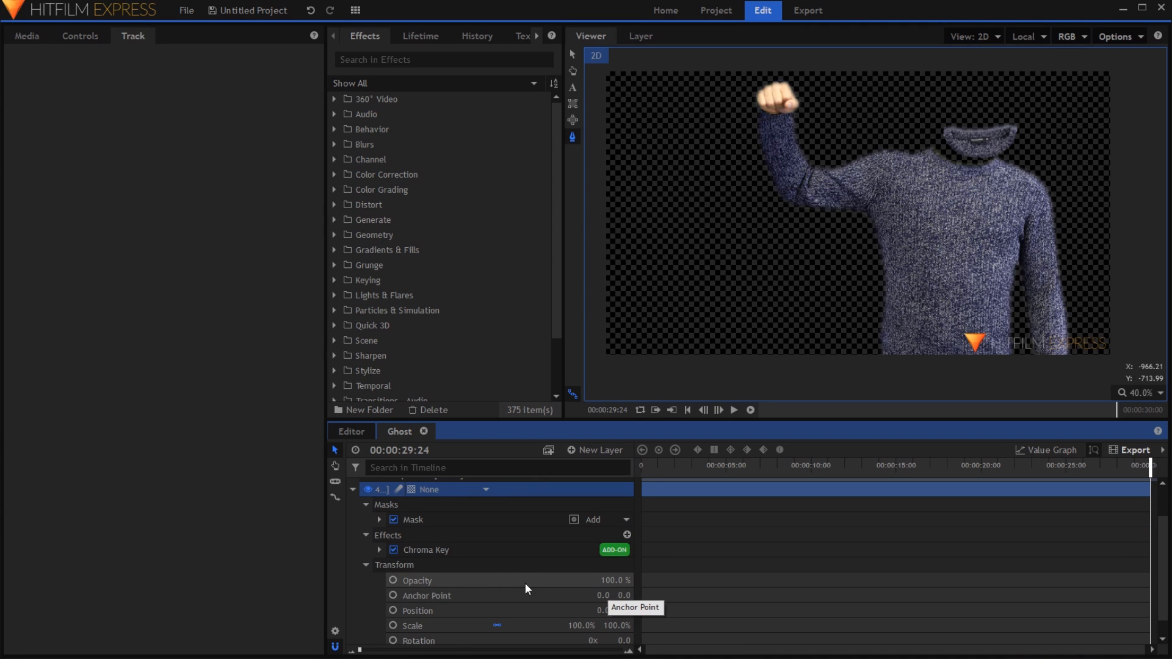
pyautogui.moveTo(606, 597); pyautogui.dragTo(882, 597)
pyautogui.moveTo(623, 595); pyautogui.dragTo(775, 595)
pyautogui.moveTo(601, 610); pyautogui.dragTo(853, 611)
pyautogui.moveTo(623, 610); pyautogui.dragTo(721, 611)
pyautogui.moveTo(601, 611); pyautogui.dragTo(623, 638)
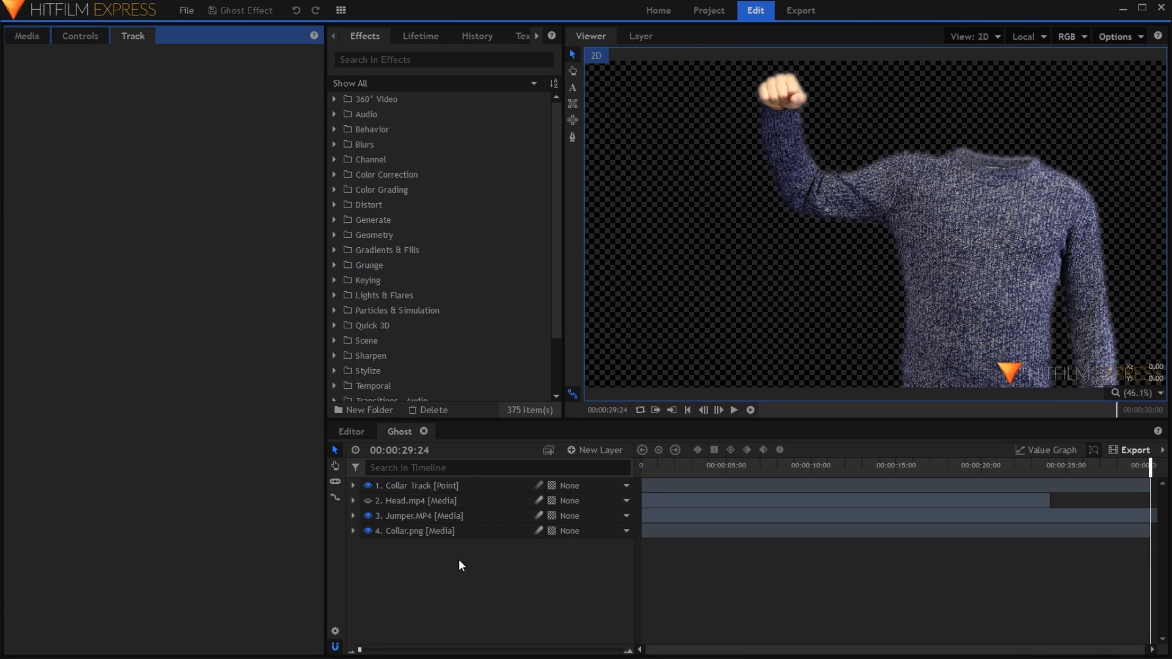
# - Parent the Collar.png layer to Collar Track and hide the Collar Track point
pyautogui.click(589, 530)
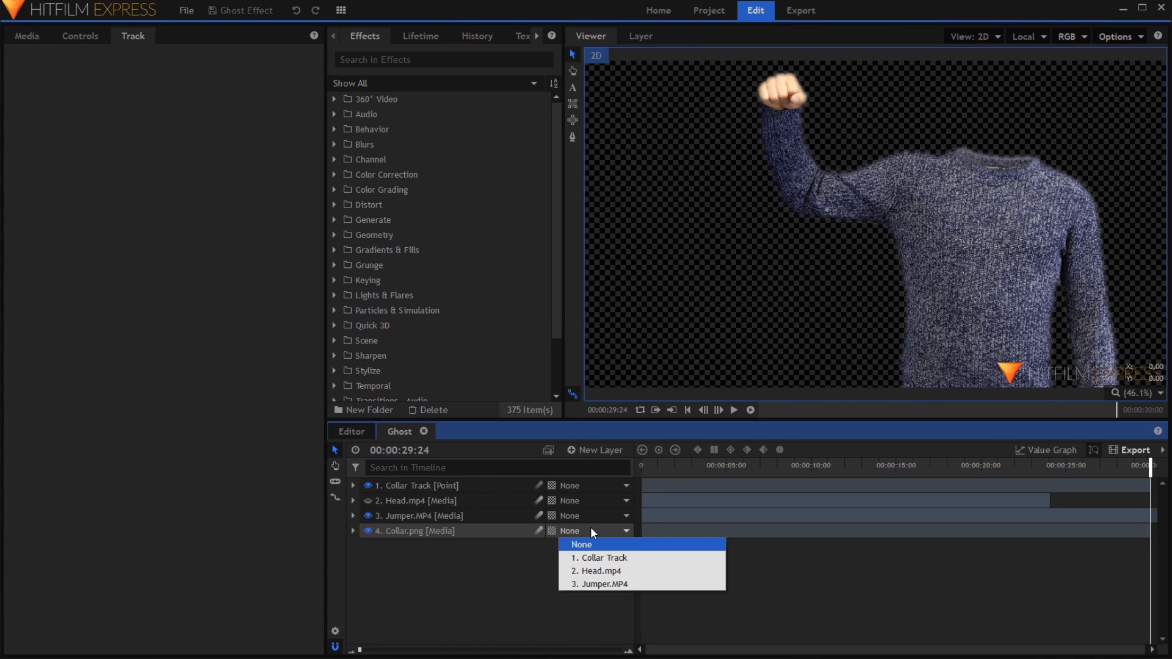
pyautogui.click(600, 558)
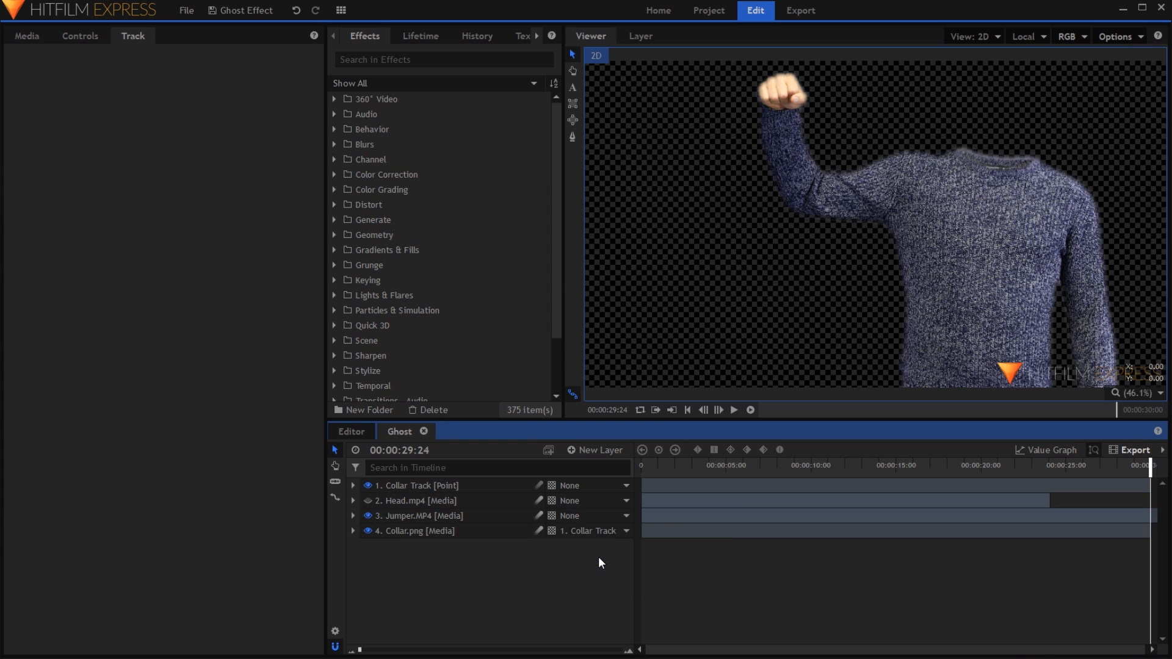
pyautogui.click(369, 486)
# - Preview the tracked collar's movement with a RAM preview, and enable motion blur on the Collar.png layer
pyautogui.click(748, 410)
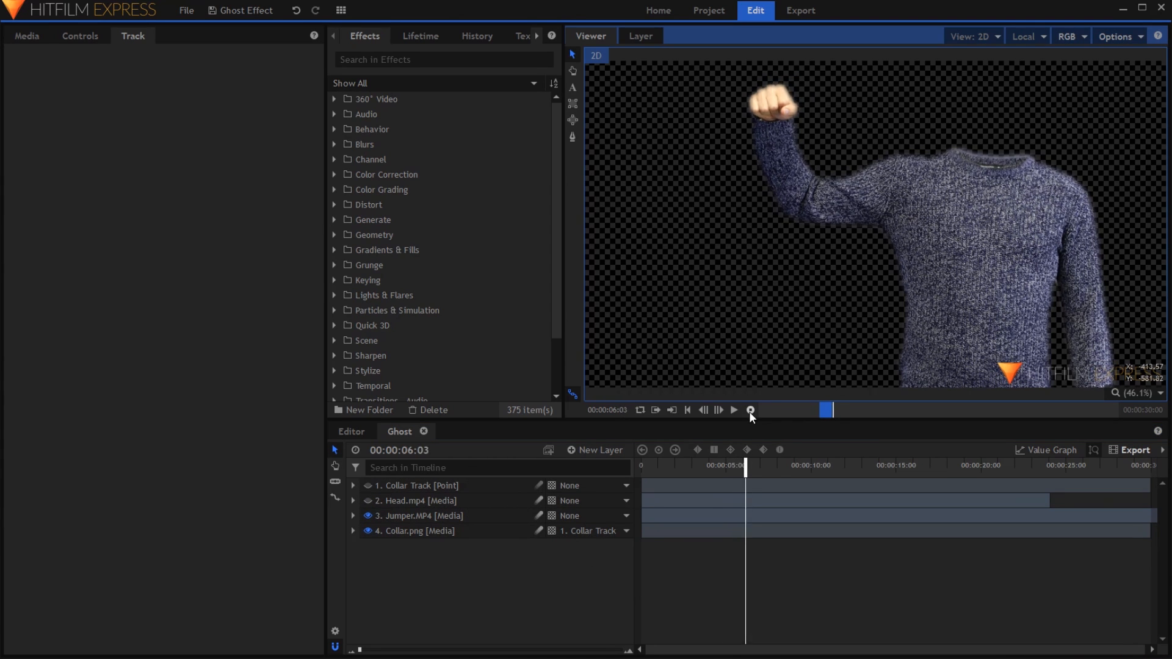
pyautogui.click(749, 411)
pyautogui.click(825, 408)
pyautogui.click(735, 409)
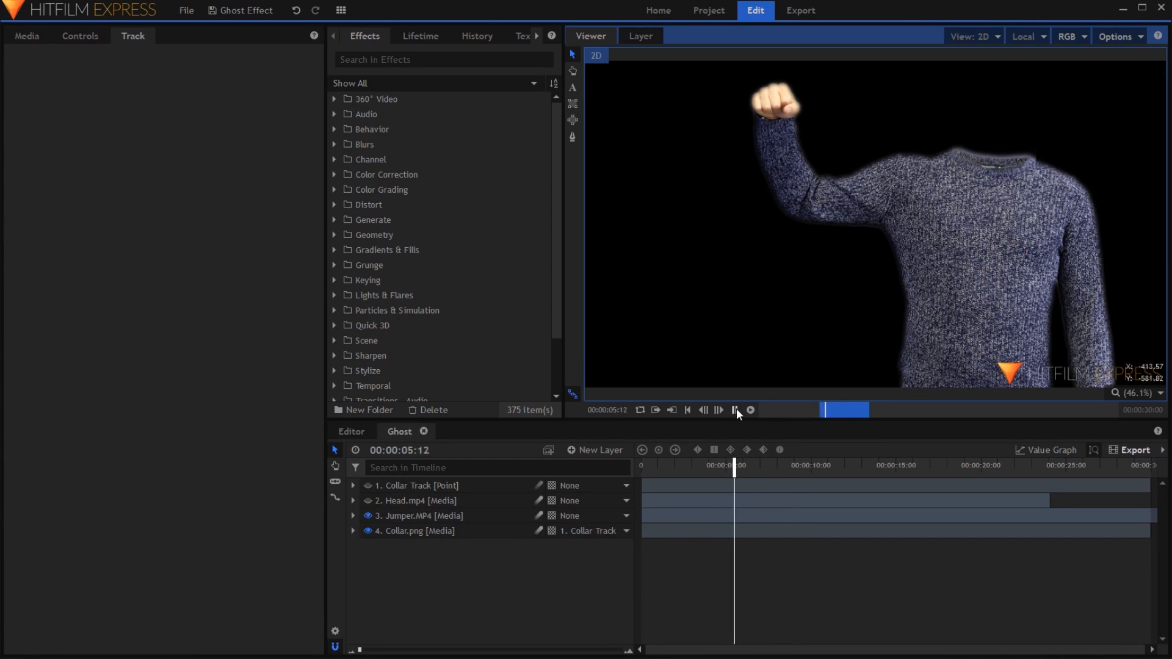
pyautogui.click(735, 409)
pyautogui.click(538, 531)
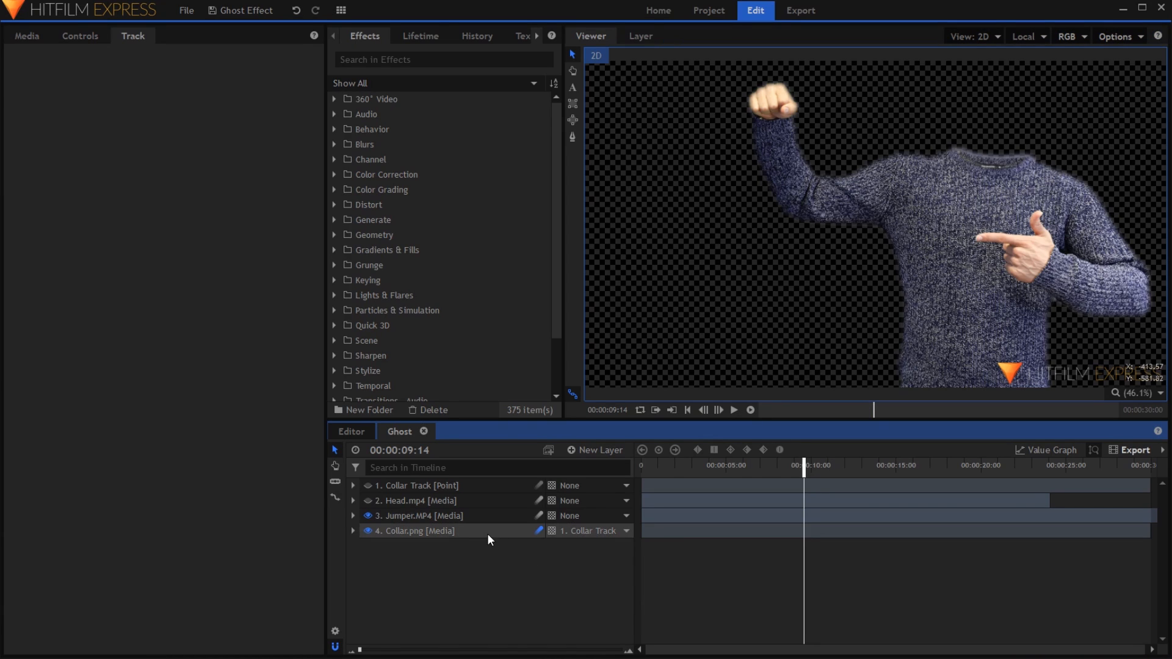
# - Add a second Double Points tracker to the Jumper.MP4 layer on the raised fist and track it forward from the first frame
pyautogui.click(446, 517)
pyautogui.click(353, 516)
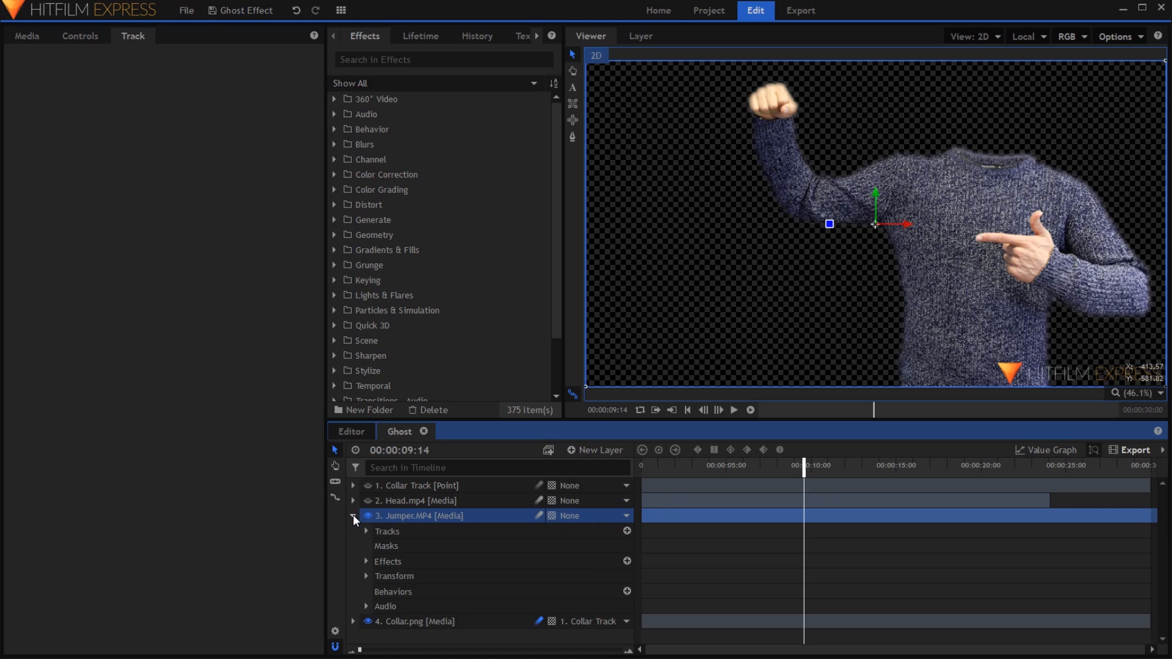
pyautogui.click(627, 530)
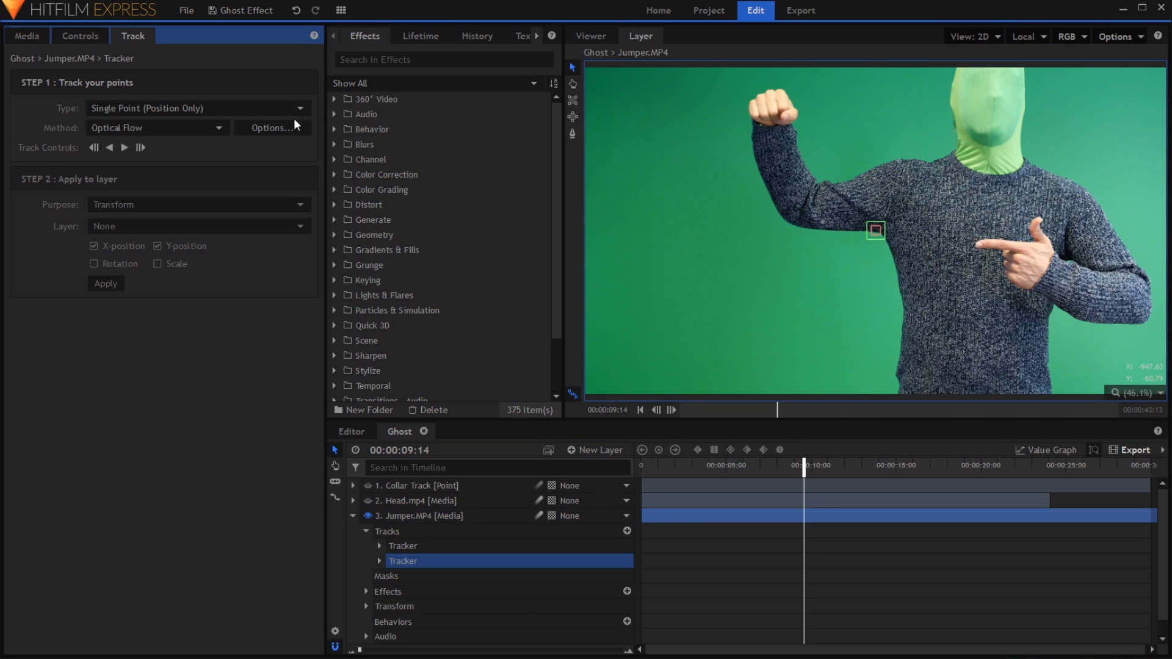
pyautogui.click(225, 107)
pyautogui.click(209, 137)
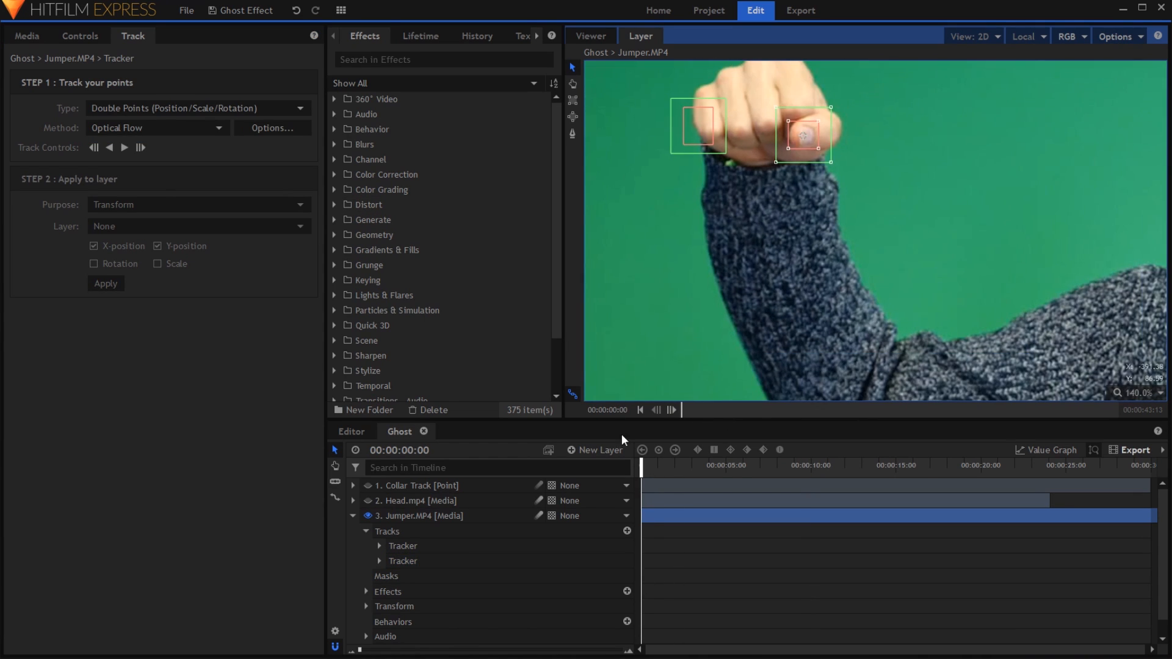
pyautogui.click(125, 147)
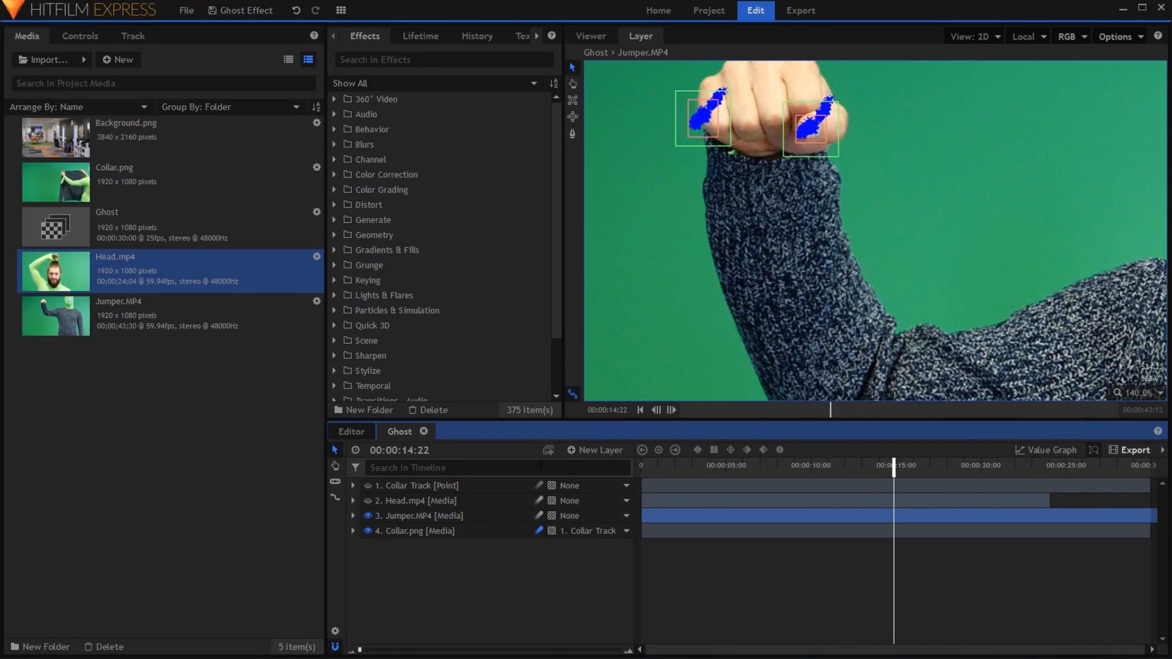
# - Create a new Point layer named Hand Track
pyautogui.click(596, 449)
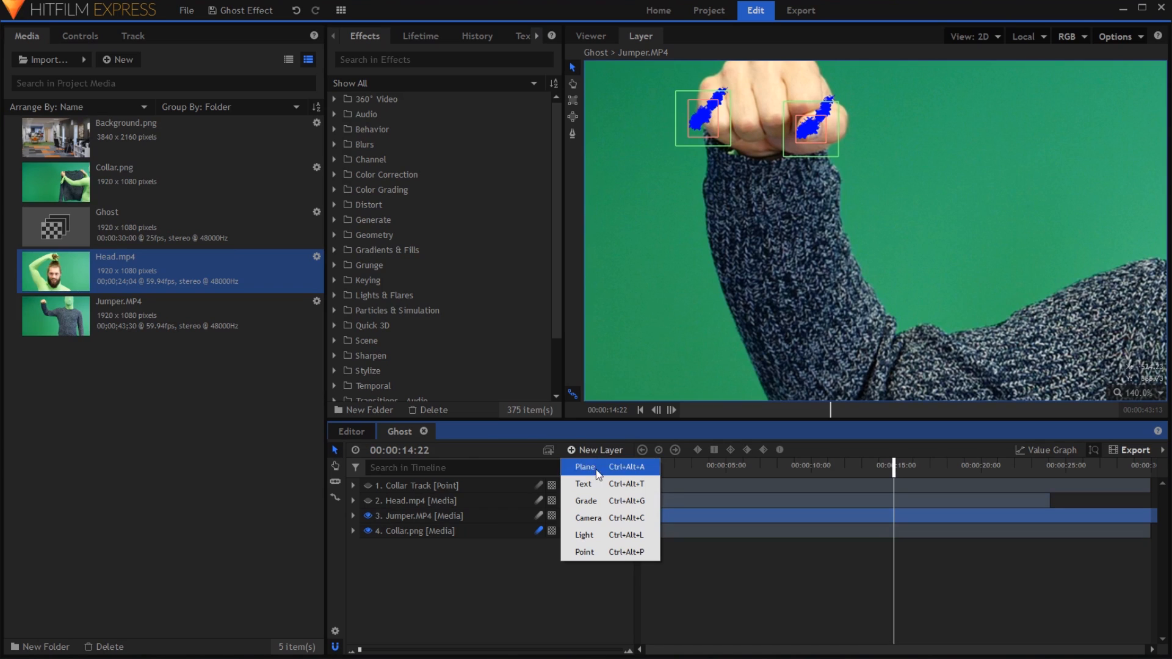
pyautogui.click(607, 551)
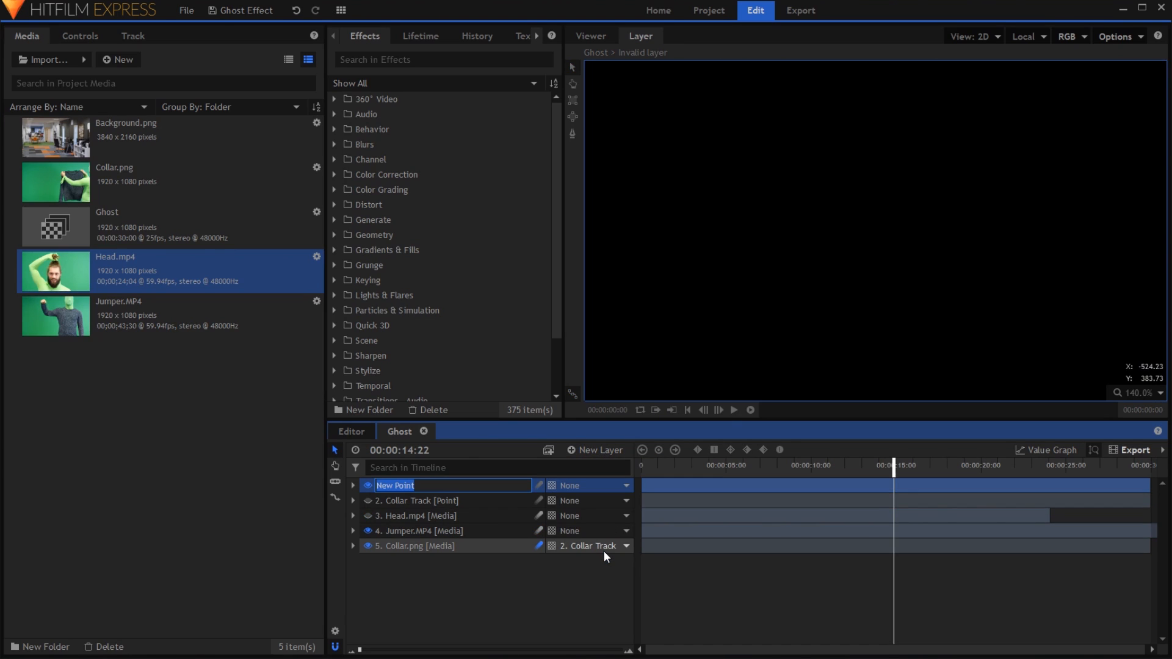
pyautogui.write('Hand Track')
pyautogui.press('Return')
# - Apply the fist tracker's X-position, Y-position and Rotation to the Hand Track layer
pyautogui.click(525, 530)
pyautogui.click(353, 530)
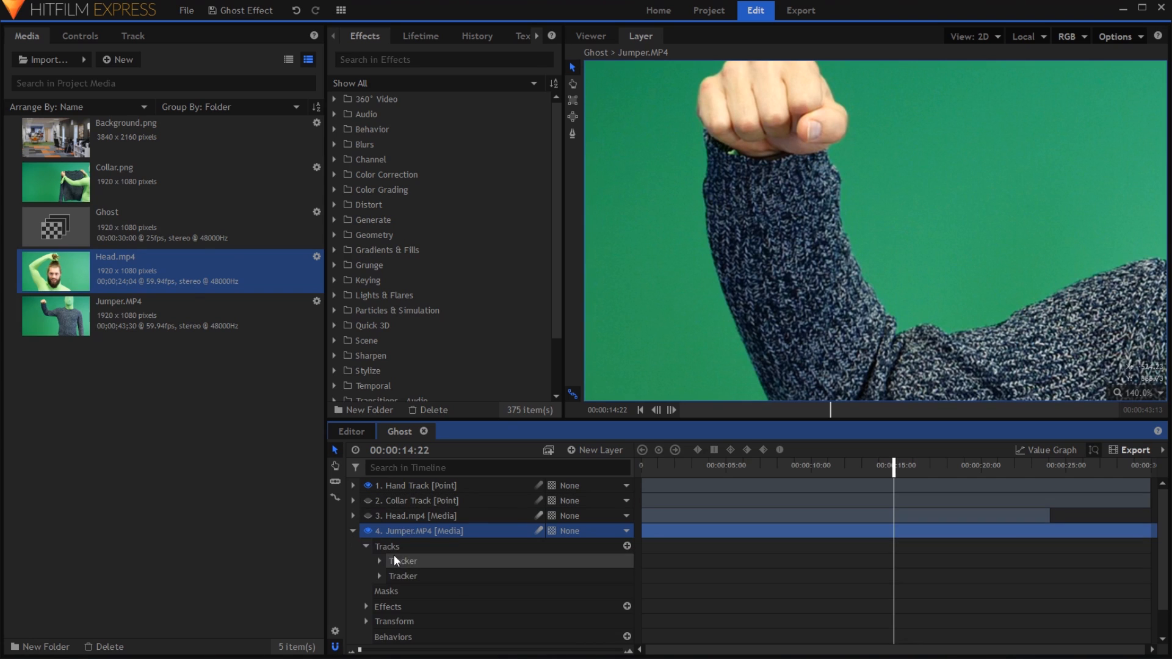
pyautogui.click(428, 575)
pyautogui.click(94, 263)
pyautogui.click(153, 226)
pyautogui.click(148, 253)
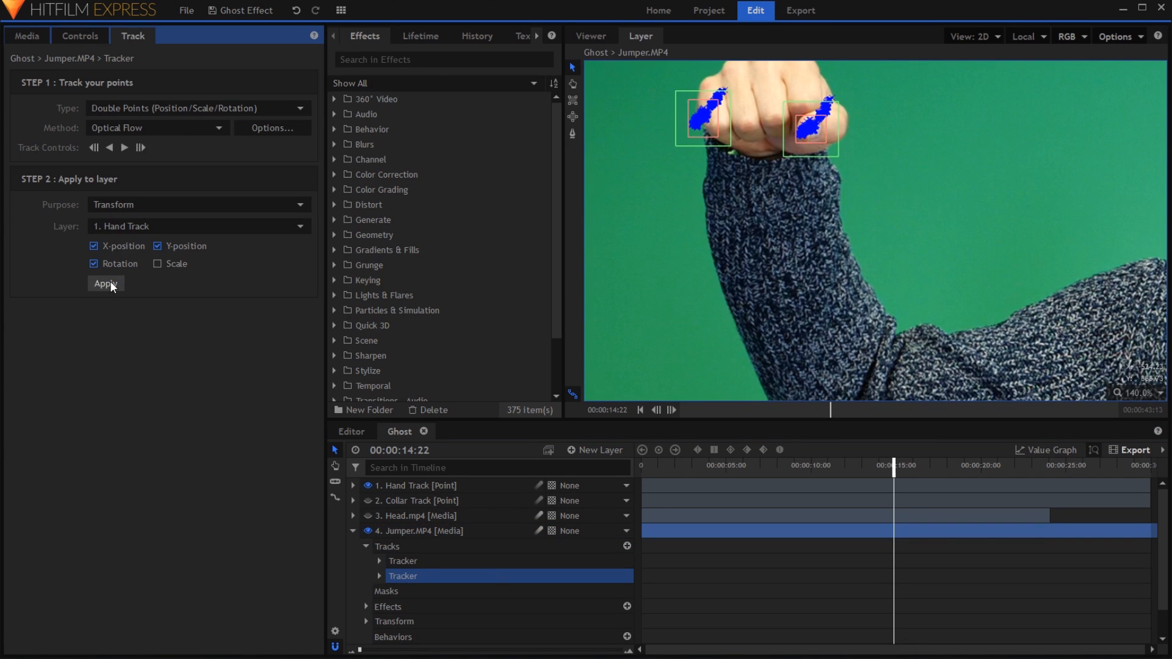
# - Show the Head.mp4 layer in the composite and hide the Jumper.MP4 and Collar.png layers
pyautogui.scroll(-5, 726, 295)
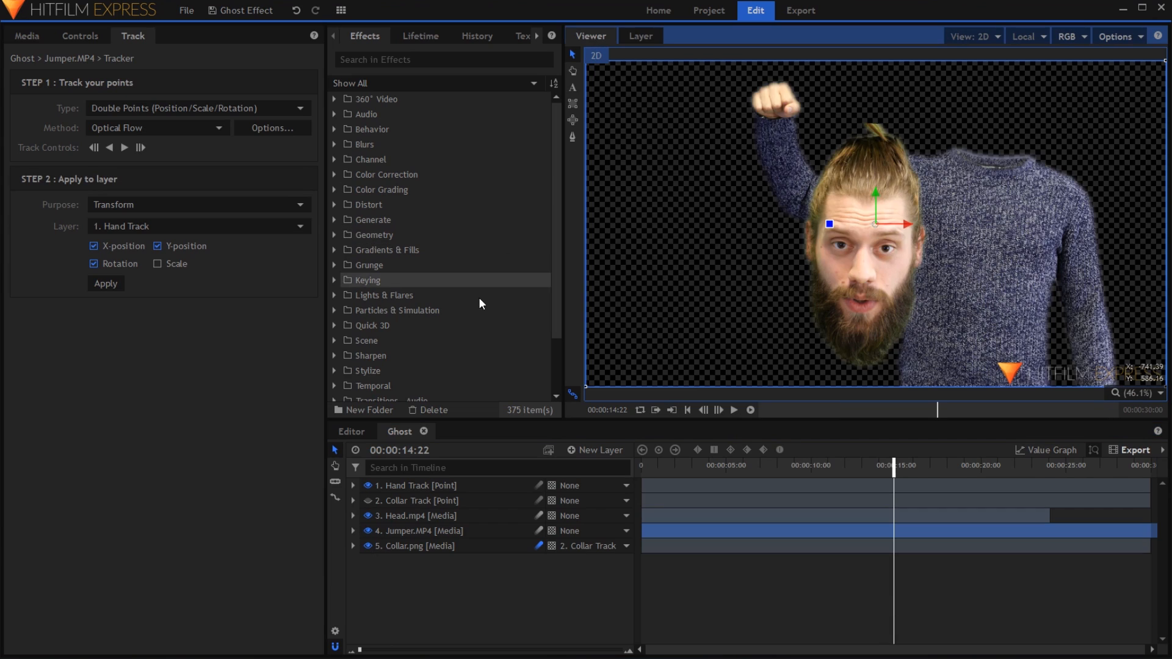
pyautogui.click(368, 530)
pyautogui.click(368, 546)
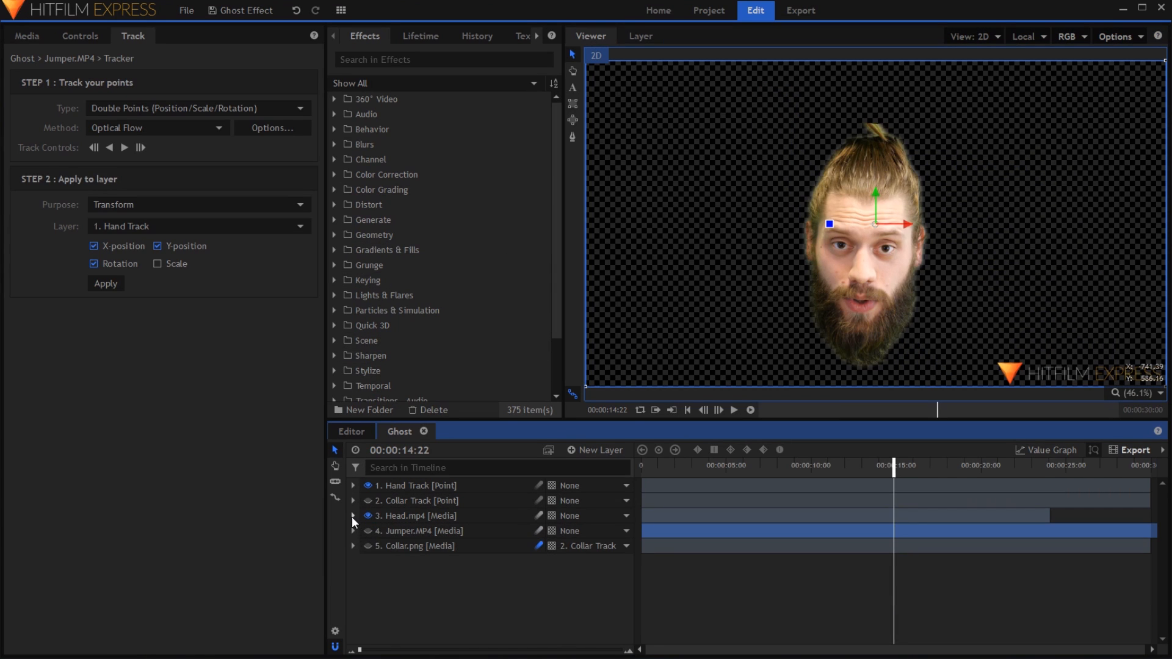
# - Set the Head.mp4 layer's Anchor Point to -6.0, 278.0, at the base of the hair bun
pyautogui.click(353, 516)
pyautogui.click(366, 576)
pyautogui.click(606, 606)
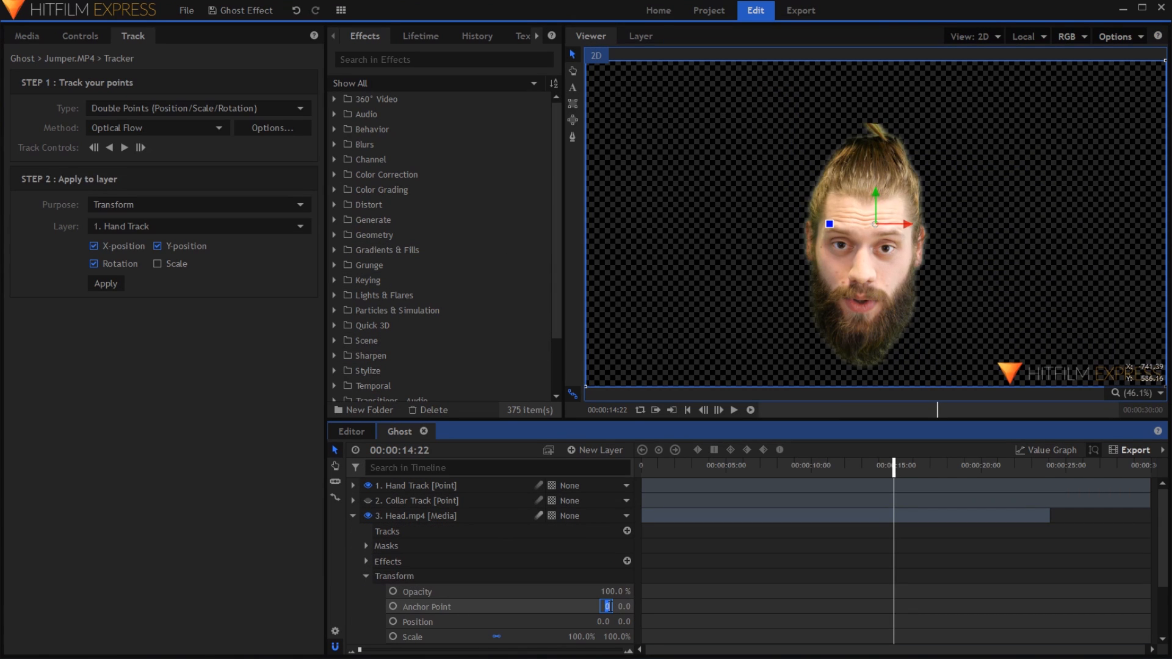
pyautogui.moveTo(598, 607); pyautogui.dragTo(798, 607)
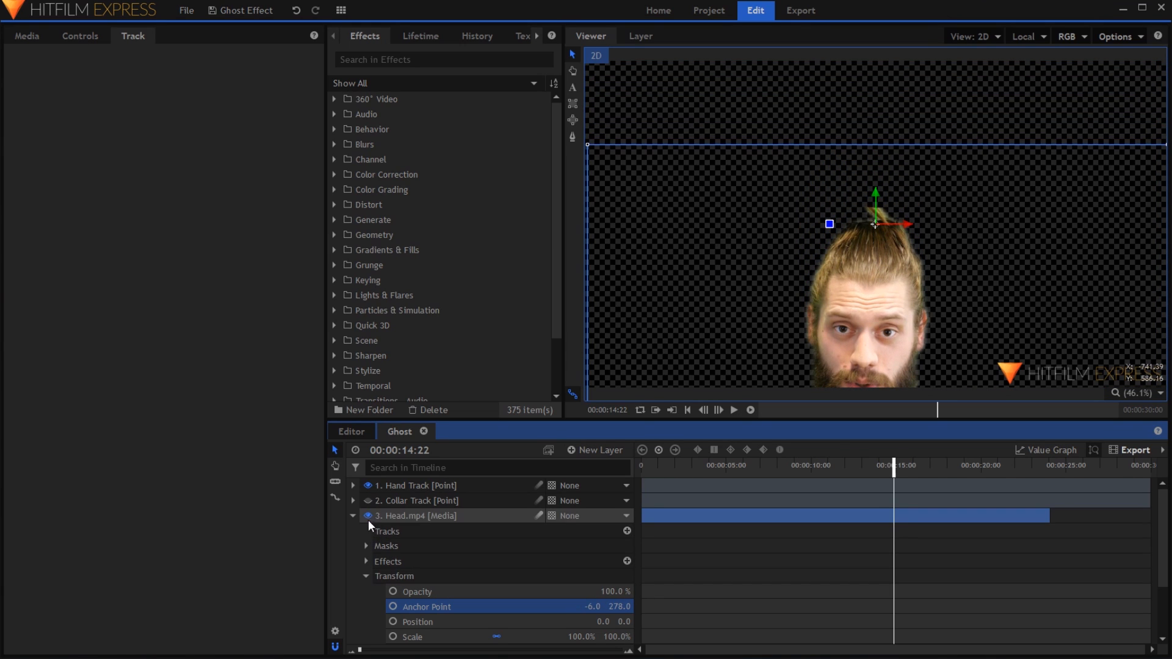
# - Show the Jumper.MP4 layer and move the head beneath the raised fist, at Position -293.0, 371.0
pyautogui.scroll(-3, 391, 550)
pyautogui.click(369, 622)
pyautogui.moveTo(604, 546); pyautogui.dragTo(688, 545)
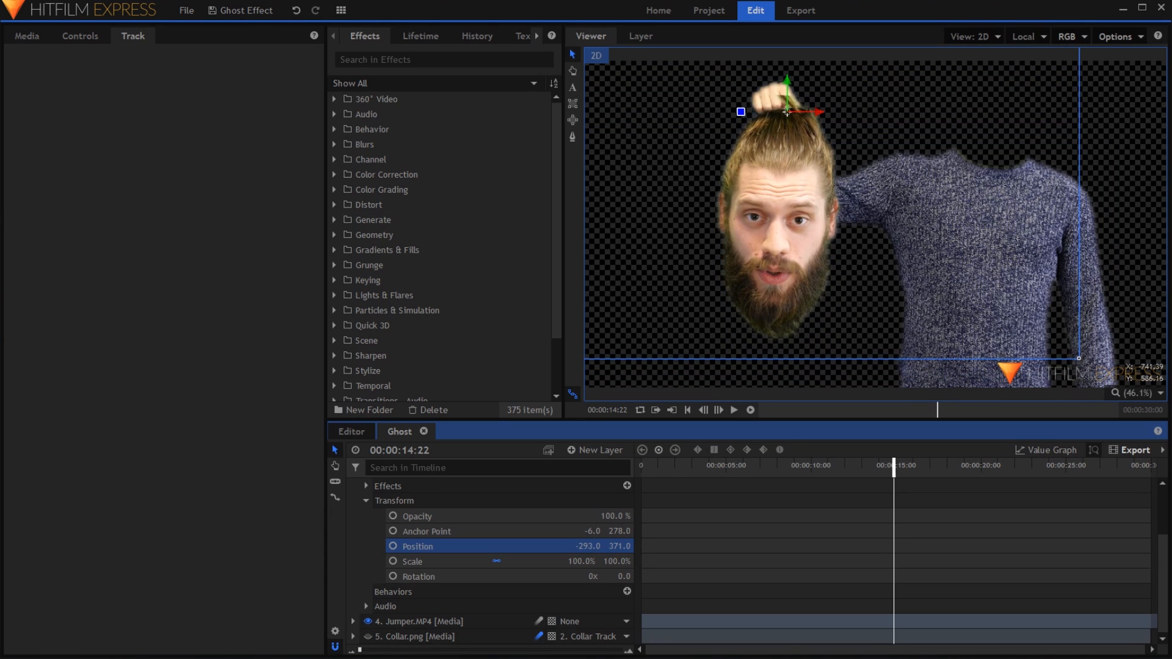
# - Shift the head slightly left and scale it down so its hair lines up with the fist
pyautogui.moveTo(787, 183); pyautogui.dragTo(778, 183)
pyautogui.moveTo(1078, 358); pyautogui.dragTo(979, 282)
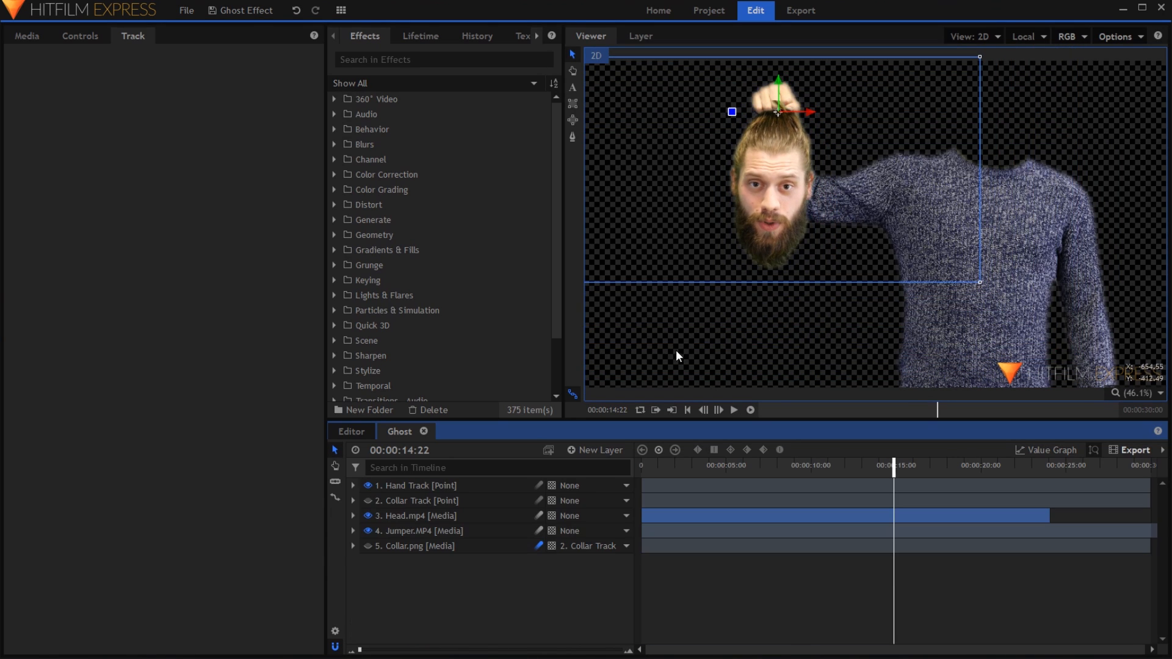
# - Parent the Head.mp4 layer to the Hand Track point
pyautogui.click(591, 518)
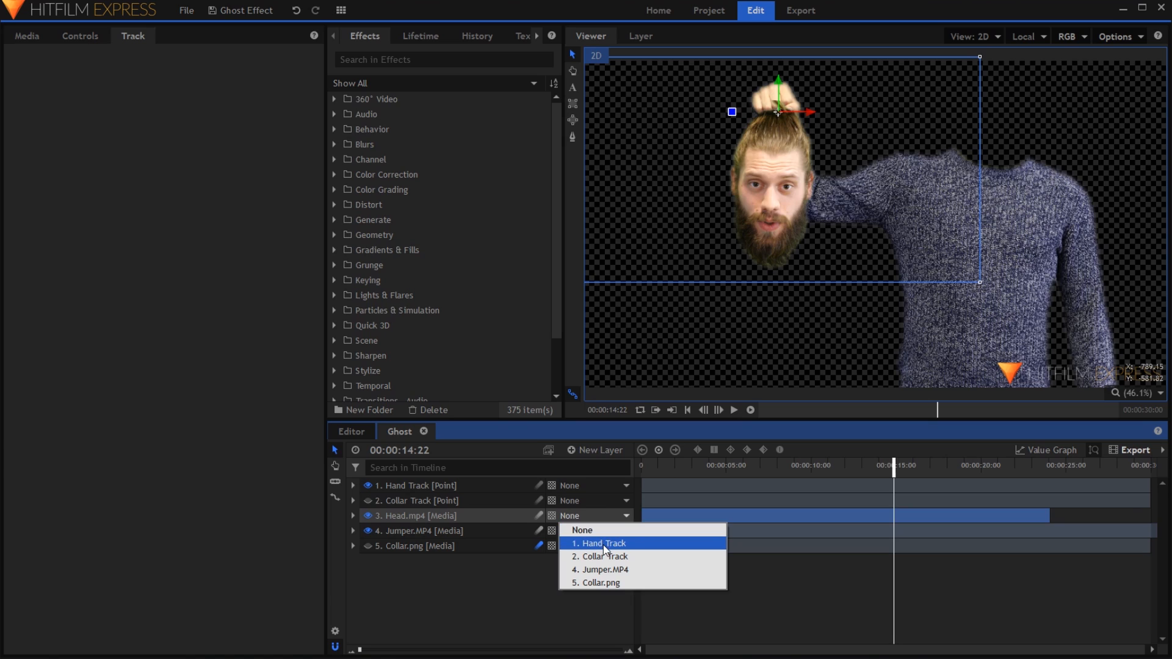
pyautogui.click(604, 545)
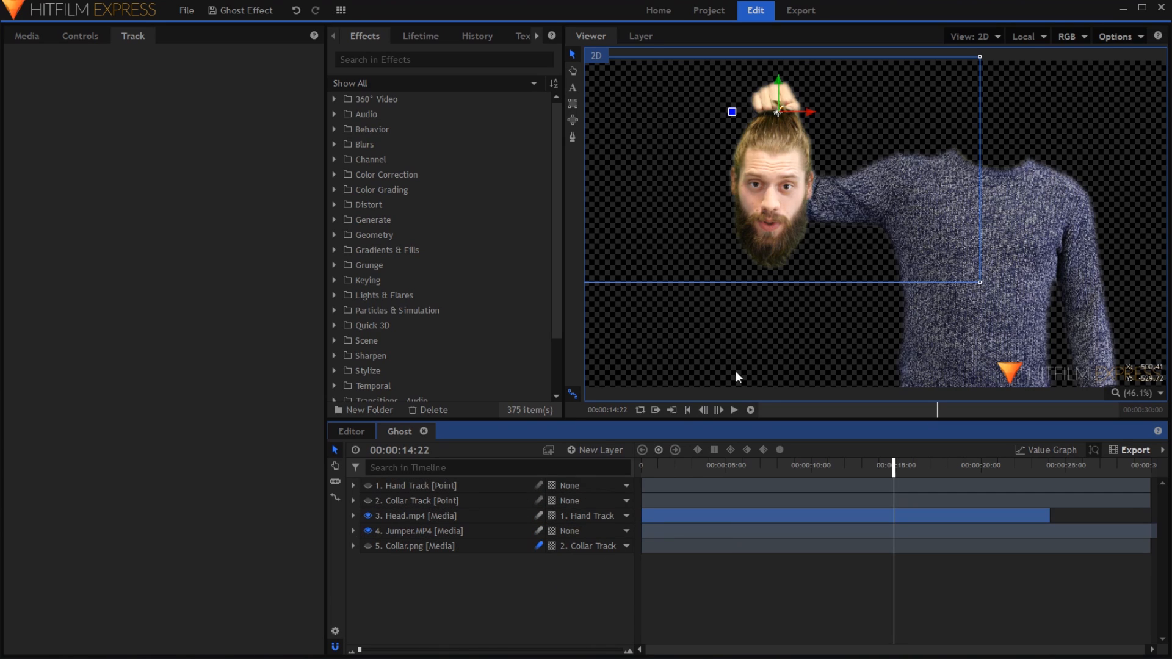
pyautogui.click(816, 328)
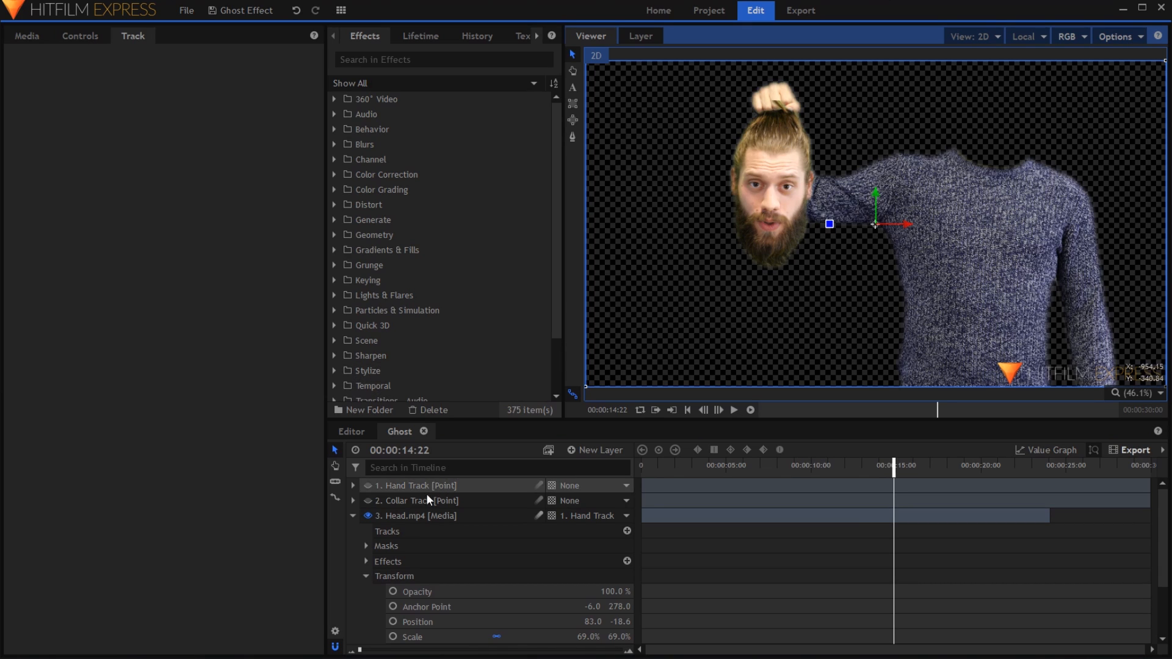
pyautogui.click(352, 516)
pyautogui.click(432, 515)
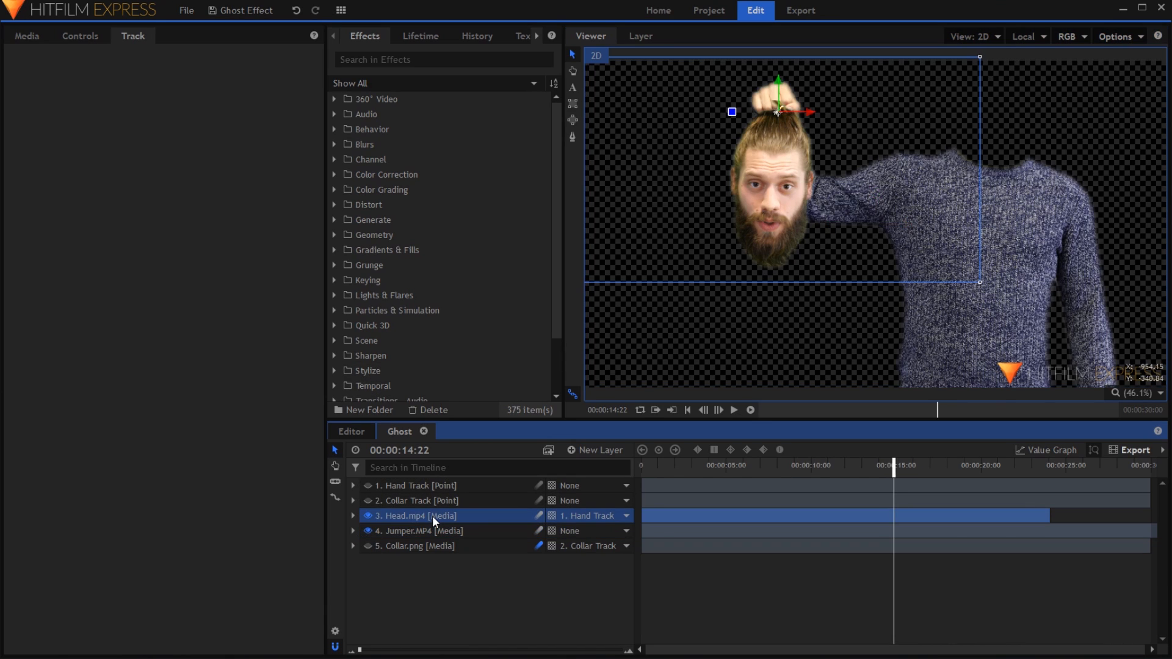
# - Duplicate the Hand Track point and add a new plane layer named Hand Plane
pyautogui.moveTo(432, 515); pyautogui.dragTo(430, 490)
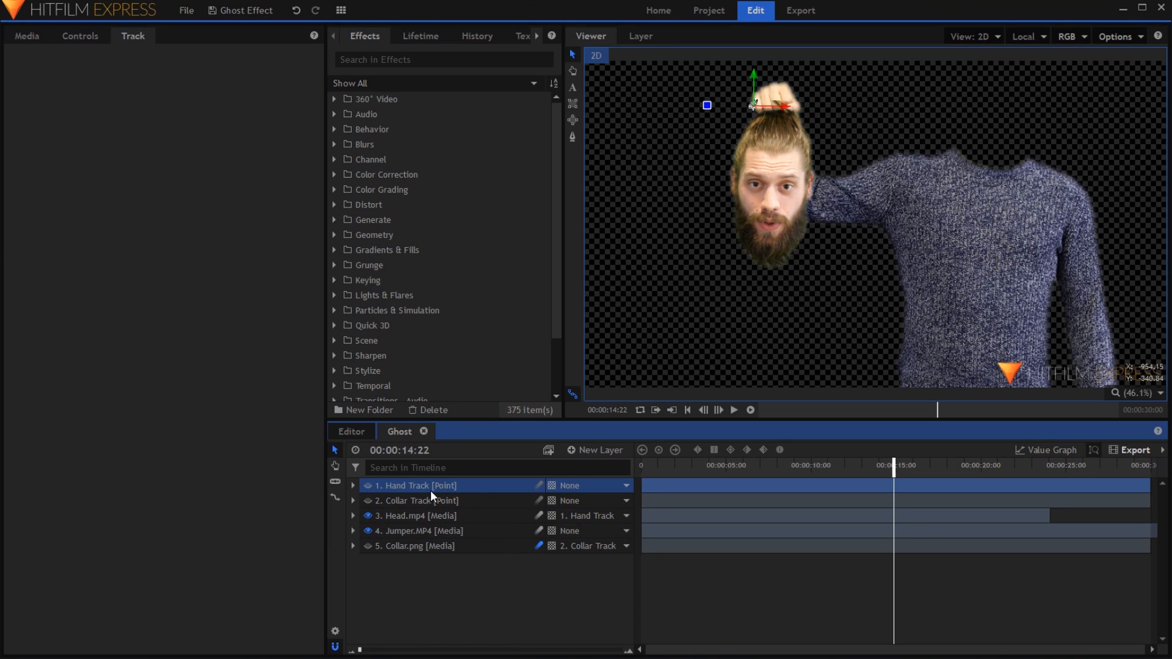
pyautogui.hotkey('ctrl', 'd')
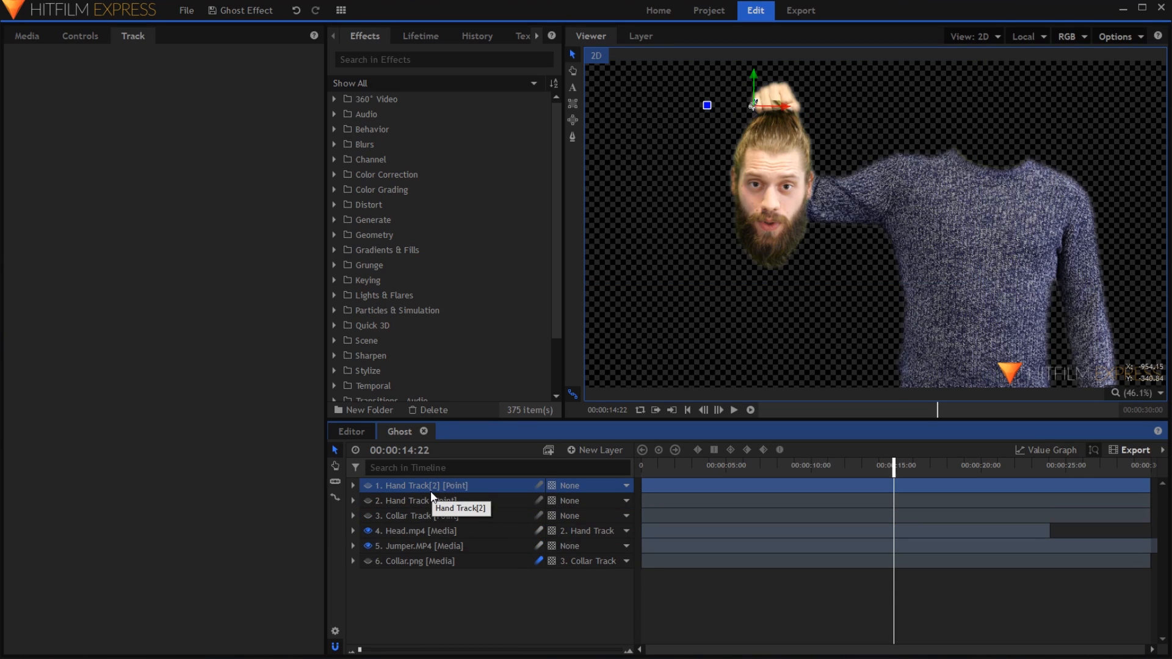
pyautogui.click(575, 450)
pyautogui.click(580, 464)
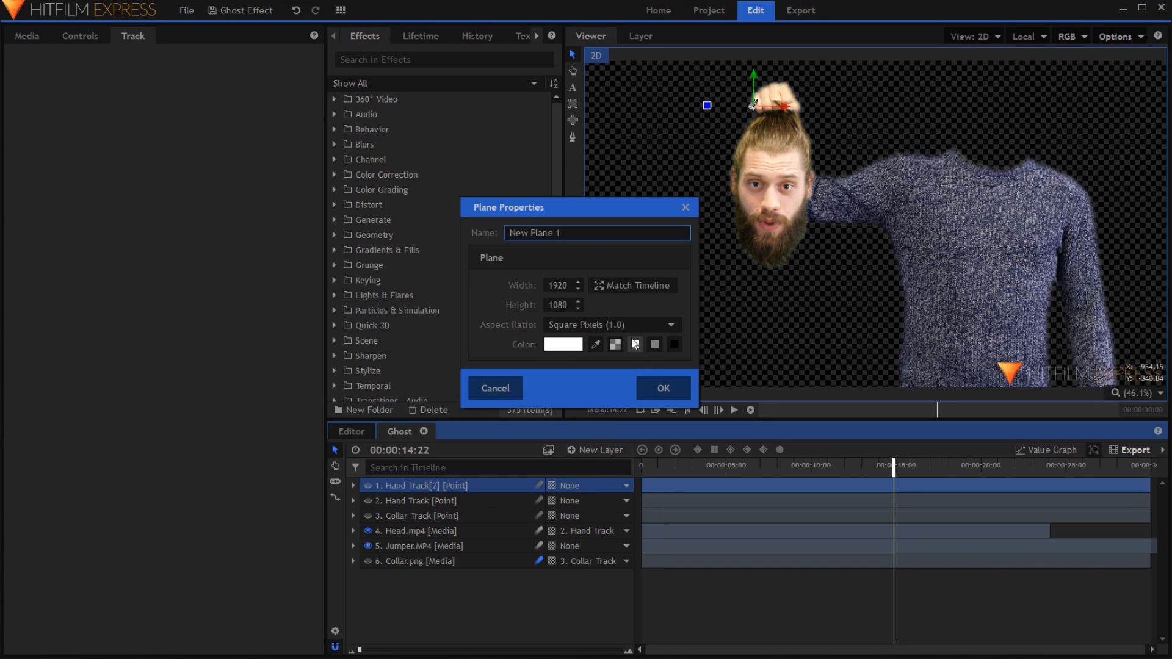
pyautogui.click(505, 239)
pyautogui.write('Hand Plane')
pyautogui.press('Return')
# - Lower the Hand Plane's opacity to 39% and hide the Head.mp4 layer so the raised fist shows through
pyautogui.click(353, 485)
pyautogui.click(366, 531)
pyautogui.moveTo(615, 546); pyautogui.dragTo(578, 546)
pyautogui.scroll(-1, 488, 550)
pyautogui.click(367, 641)
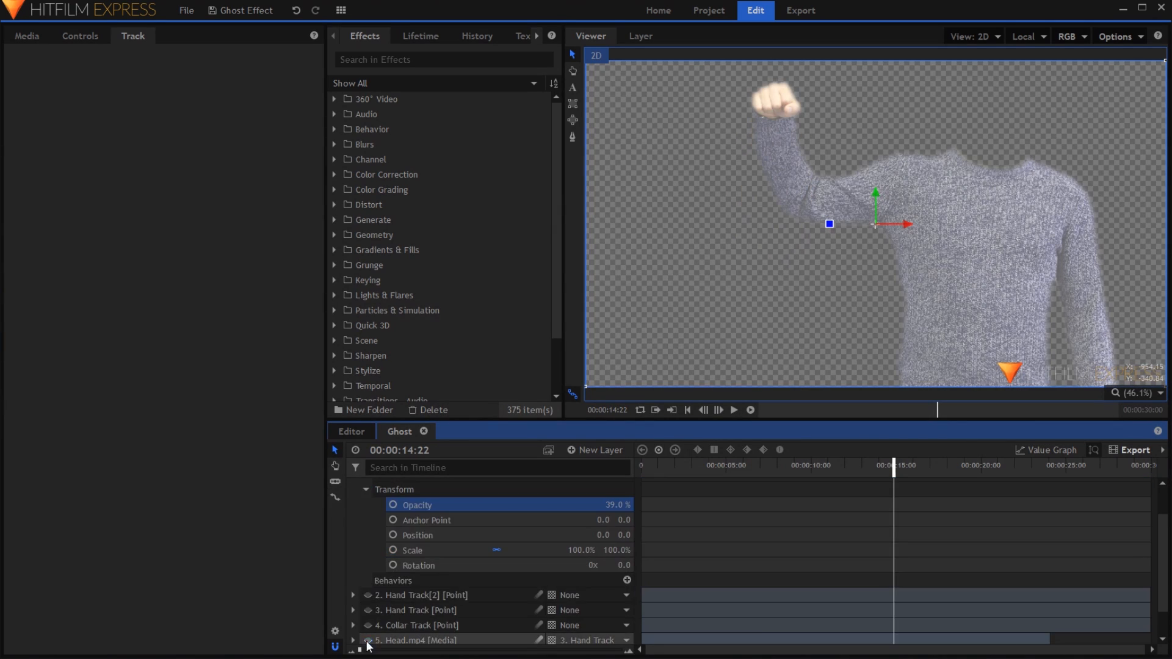
pyautogui.scroll(2, 366, 549)
pyautogui.click(353, 485)
# - Draw a closed freehand mask on the Hand Plane around the fist, following the fingertips along the lower edge
pyautogui.click(572, 137)
pyautogui.scroll(3, 775, 103)
pyautogui.click(812, 186)
pyautogui.click(803, 172)
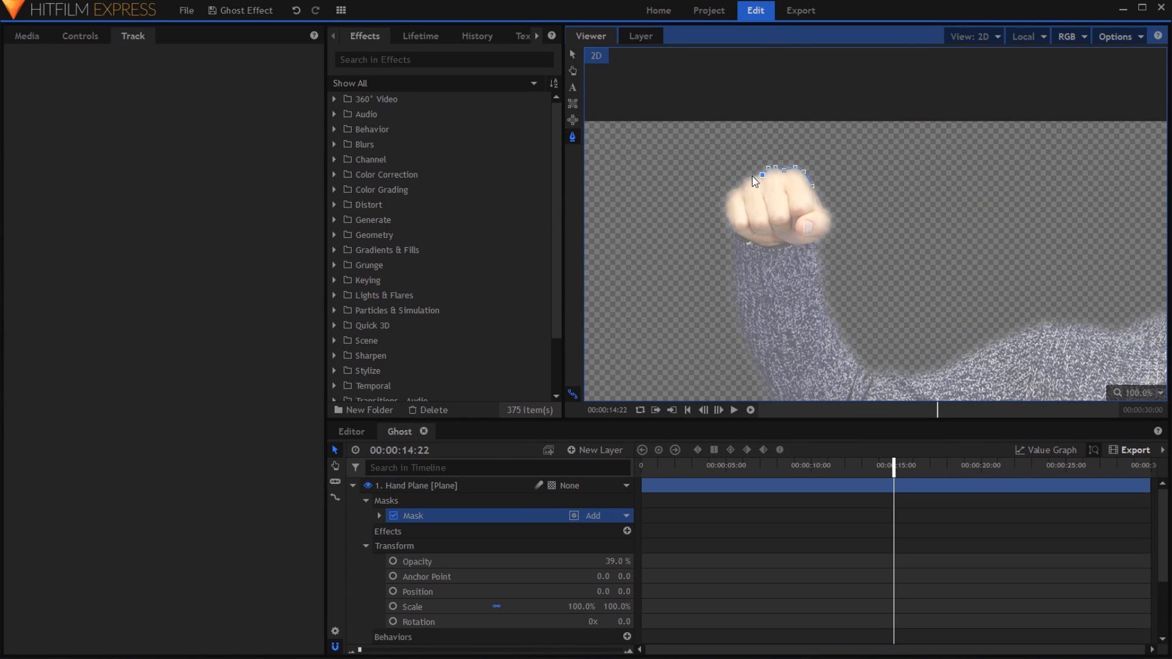
pyautogui.click(731, 228)
pyautogui.click(739, 234)
pyautogui.scroll(7, 755, 235)
pyautogui.click(741, 238)
pyautogui.click(753, 232)
pyautogui.click(761, 236)
pyautogui.click(771, 235)
pyautogui.click(780, 234)
pyautogui.click(798, 230)
pyautogui.click(809, 228)
pyautogui.click(817, 224)
pyautogui.scroll(3, 821, 227)
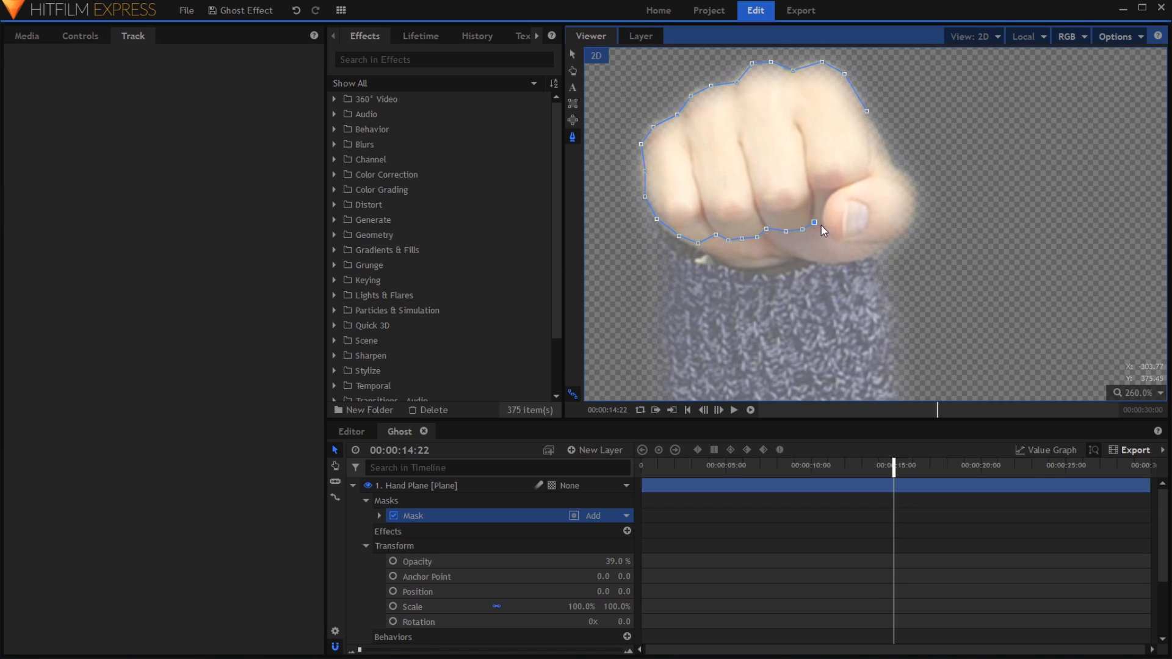
pyautogui.click(883, 241)
pyautogui.click(899, 235)
pyautogui.click(913, 223)
pyautogui.click(916, 185)
pyautogui.click(896, 160)
pyautogui.click(866, 111)
# - Restore the Hand Plane to full opacity
pyautogui.scroll(-8, 876, 105)
pyautogui.scroll(-2, 608, 549)
pyautogui.moveTo(616, 520); pyautogui.dragTo(665, 520)
pyautogui.scroll(-1, 706, 309)
pyautogui.scroll(2, 401, 500)
# - Set the Feather Strength of the Hand Plane's mask to 3.0 px
pyautogui.click(379, 516)
pyautogui.click(392, 531)
pyautogui.scroll(3, 808, 137)
pyautogui.scroll(3, 793, 129)
pyautogui.moveTo(613, 576)
pyautogui.mouseDown()
pyautogui.moveTo(631, 576)
pyautogui.moveTo(620, 576)
pyautogui.mouseUp()
pyautogui.click(620, 578)
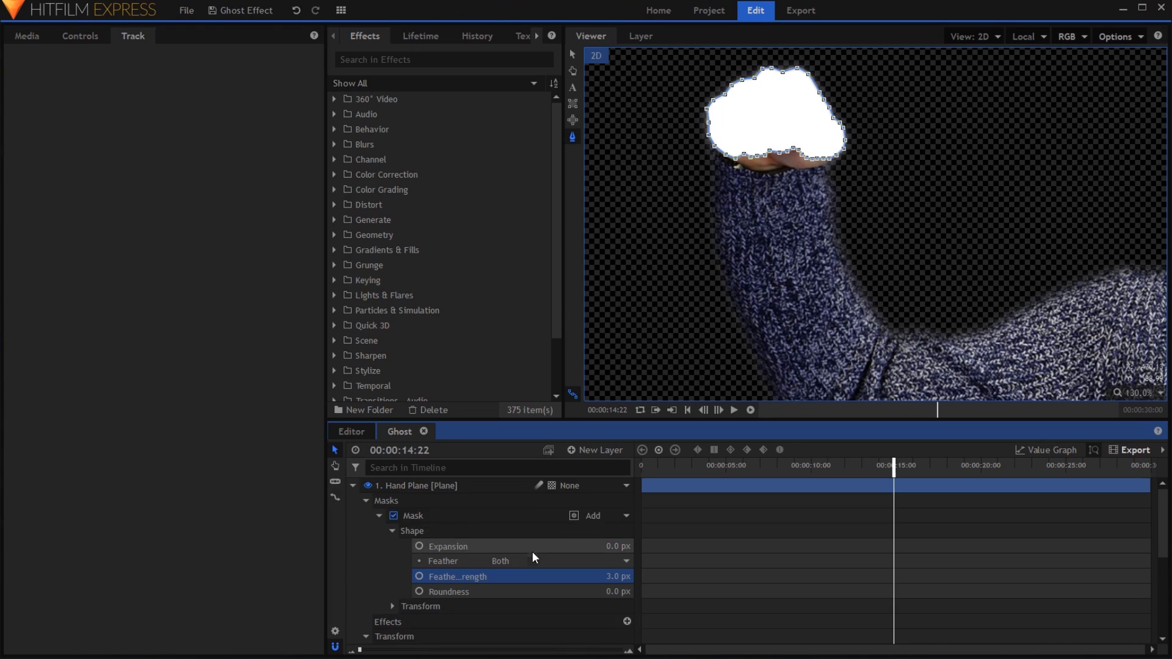
pyautogui.click(379, 515)
# - Parent the Hand Plane layer to the duplicated point, Hand Track[2]
pyautogui.click(353, 485)
pyautogui.click(588, 485)
pyautogui.click(599, 510)
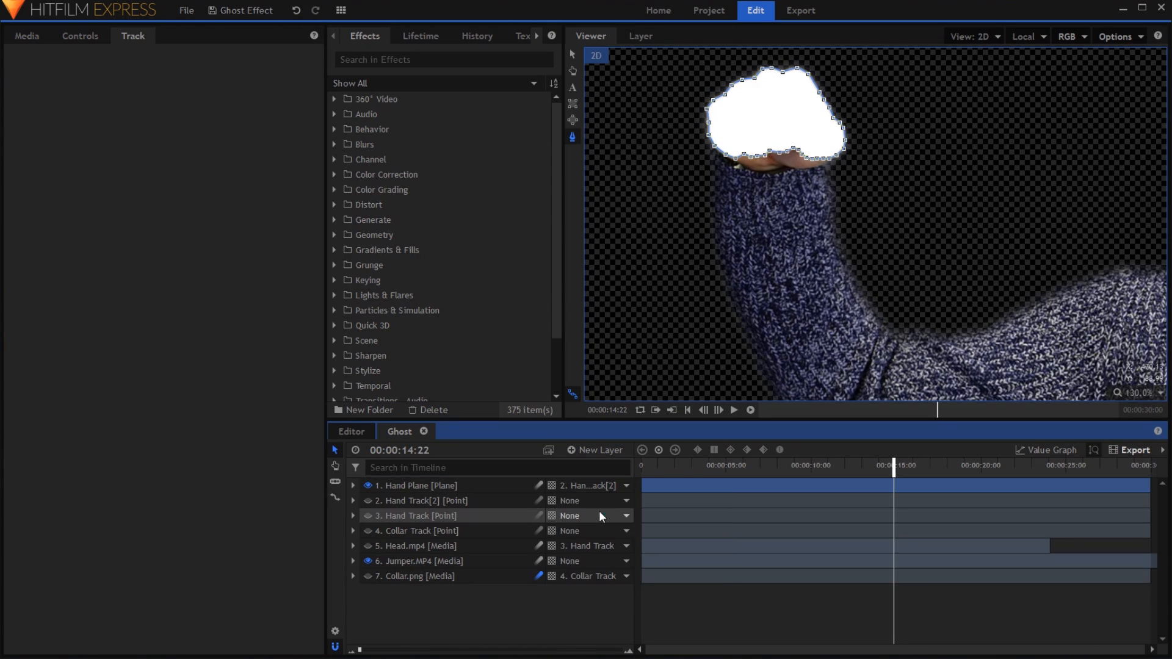
# - Move the Hand Plane and Hand Track[2] layers into a new composite shot named Hand Matte
pyautogui.keyDown('ctrl'); pyautogui.click(474, 497); pyautogui.keyUp('ctrl')
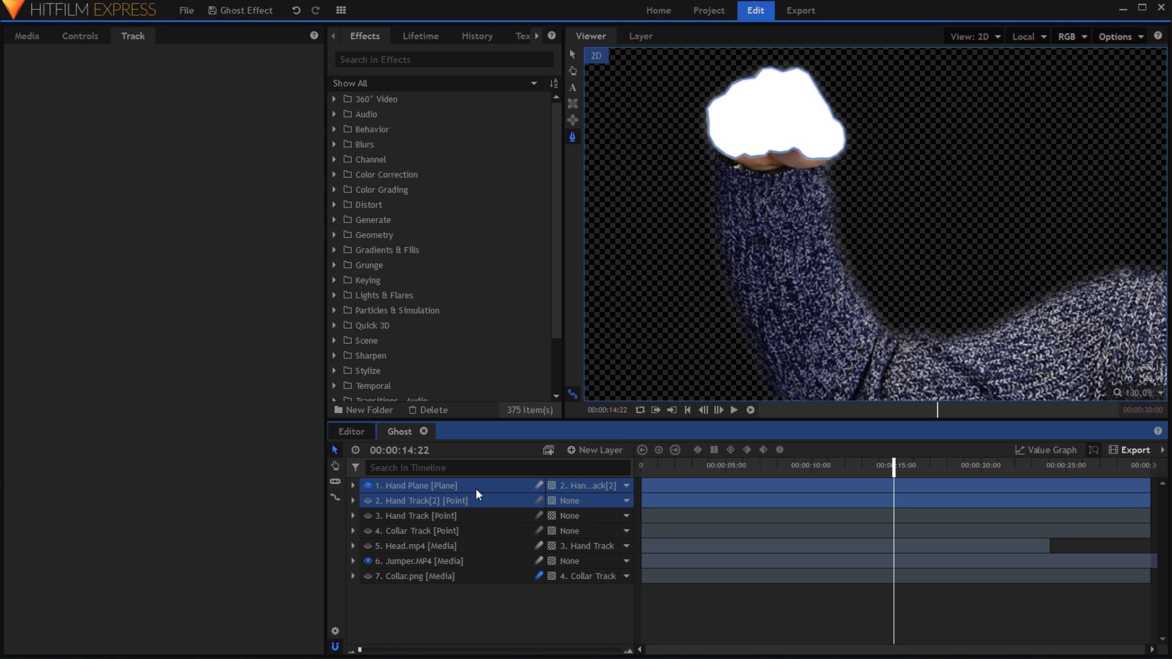
pyautogui.rightClick(474, 488)
pyautogui.click(529, 342)
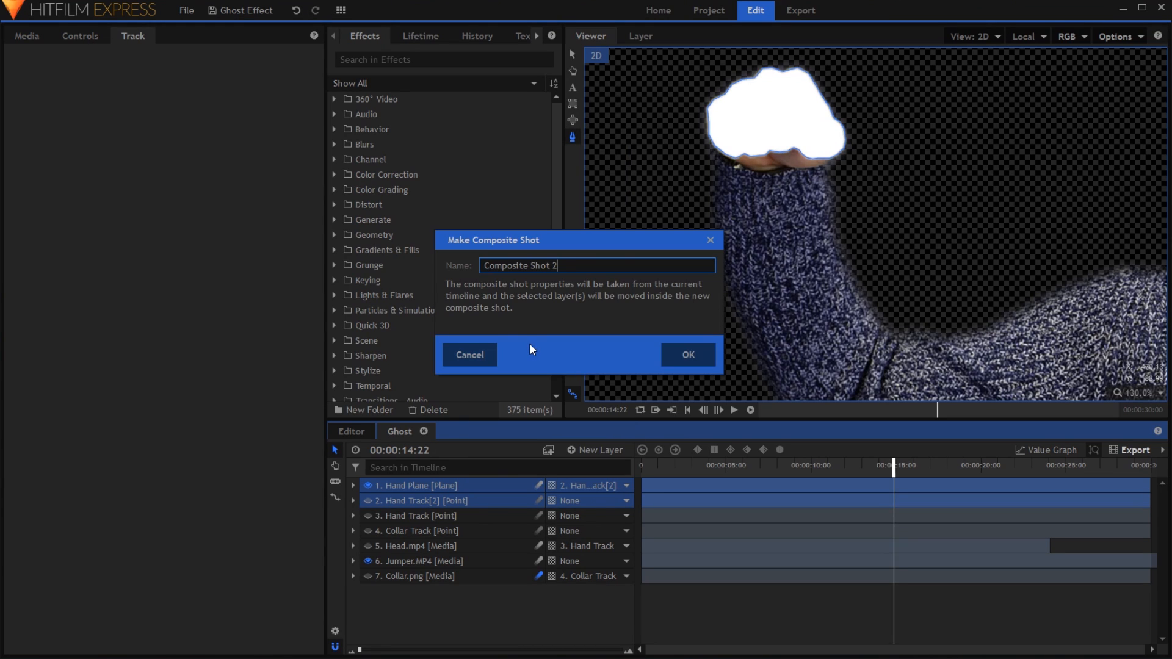
pyautogui.hotkey('ctrl', 'a')
pyautogui.write('Hand Matte')
pyautogui.press('Return')
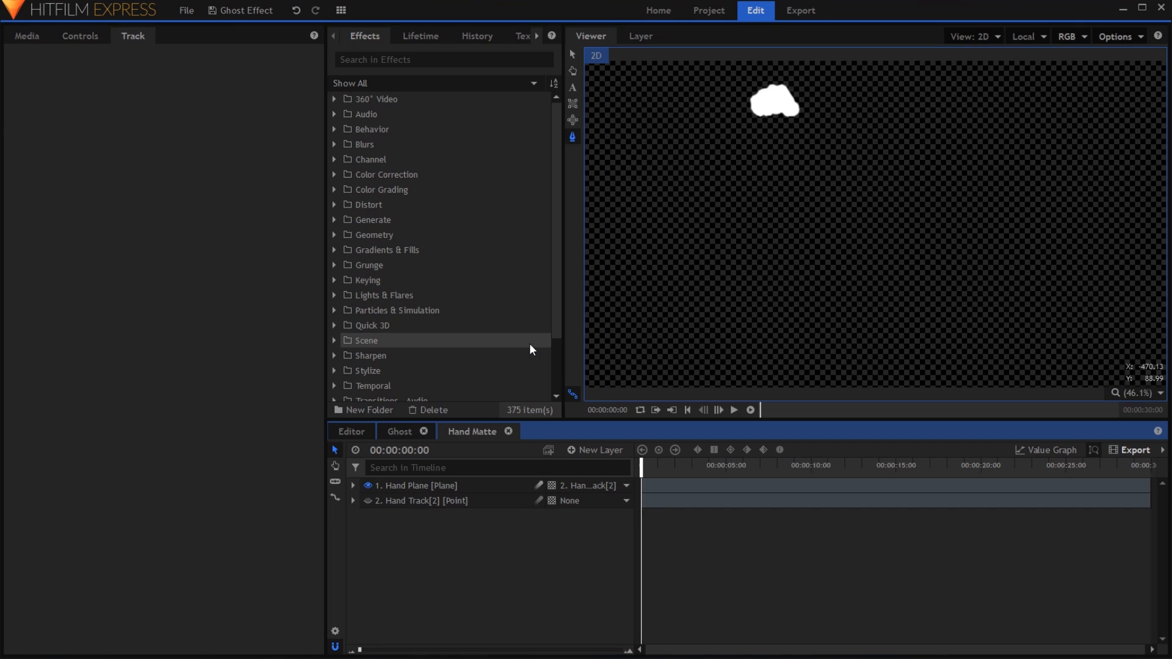
# - In the Ghost composite, hide the Hand Matte layer and duplicate the Jumper.MP4 layer under the name Hand
pyautogui.click(399, 431)
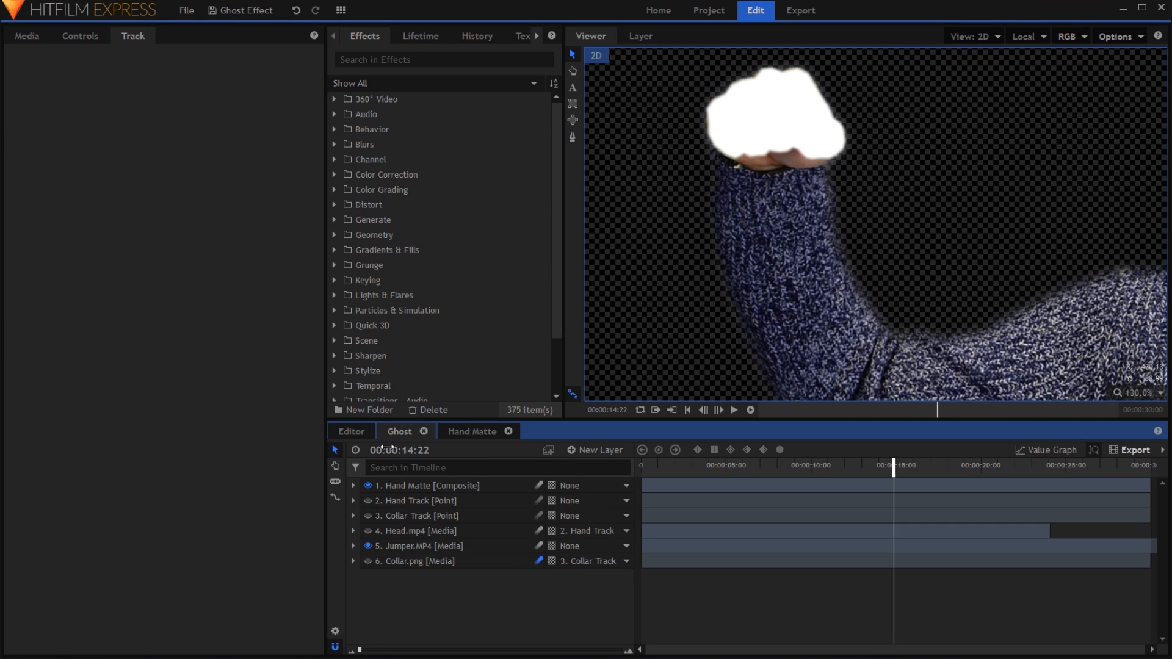
pyautogui.click(368, 486)
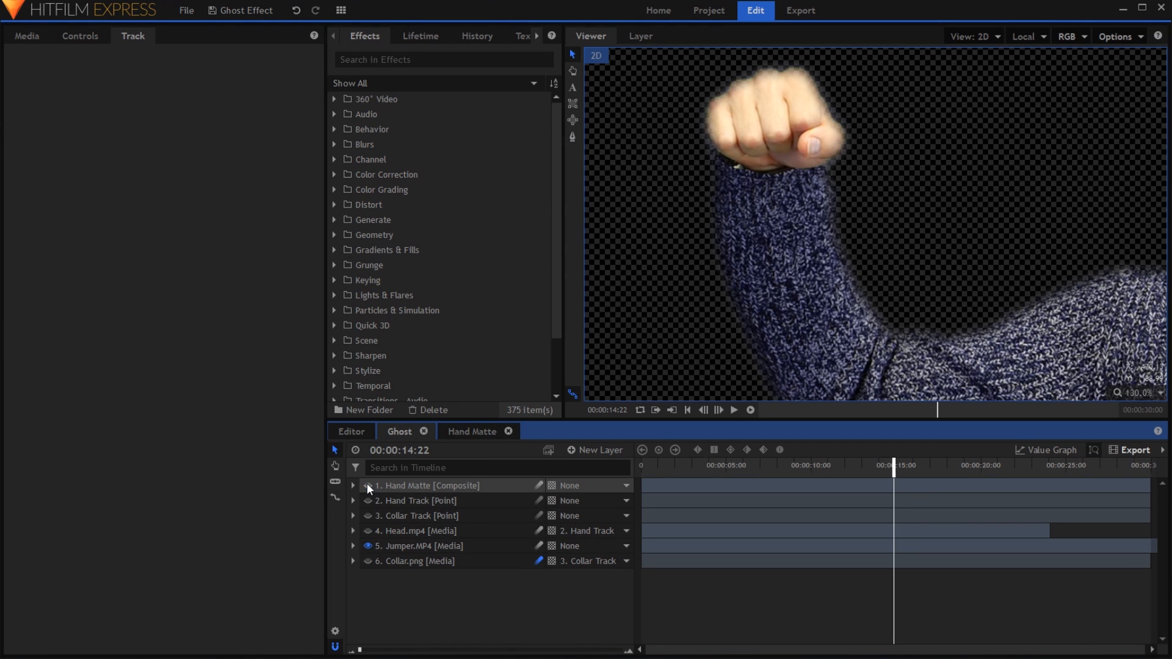
pyautogui.click(402, 545)
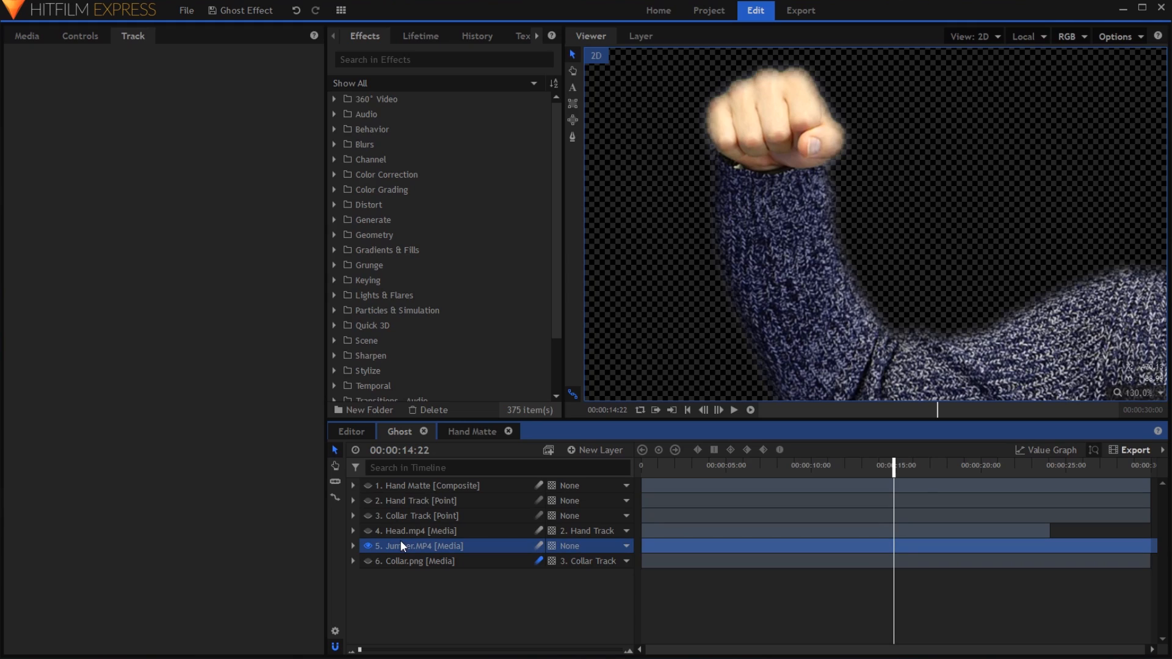
pyautogui.hotkey('ctrl', 'd')
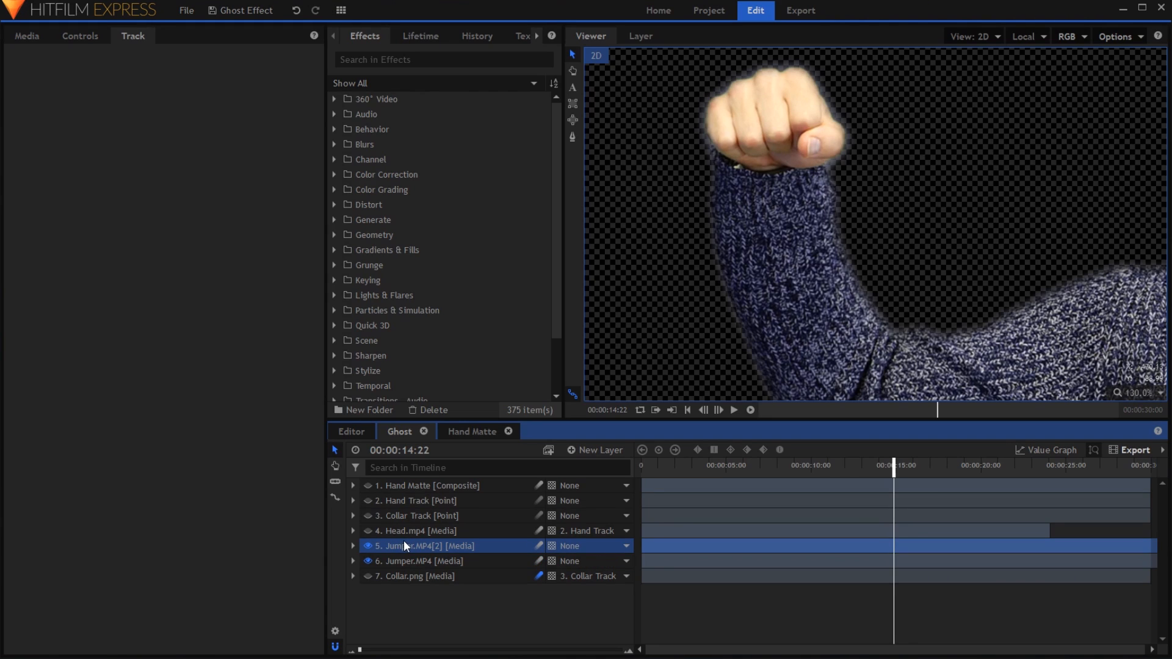
pyautogui.doubleClick(404, 540)
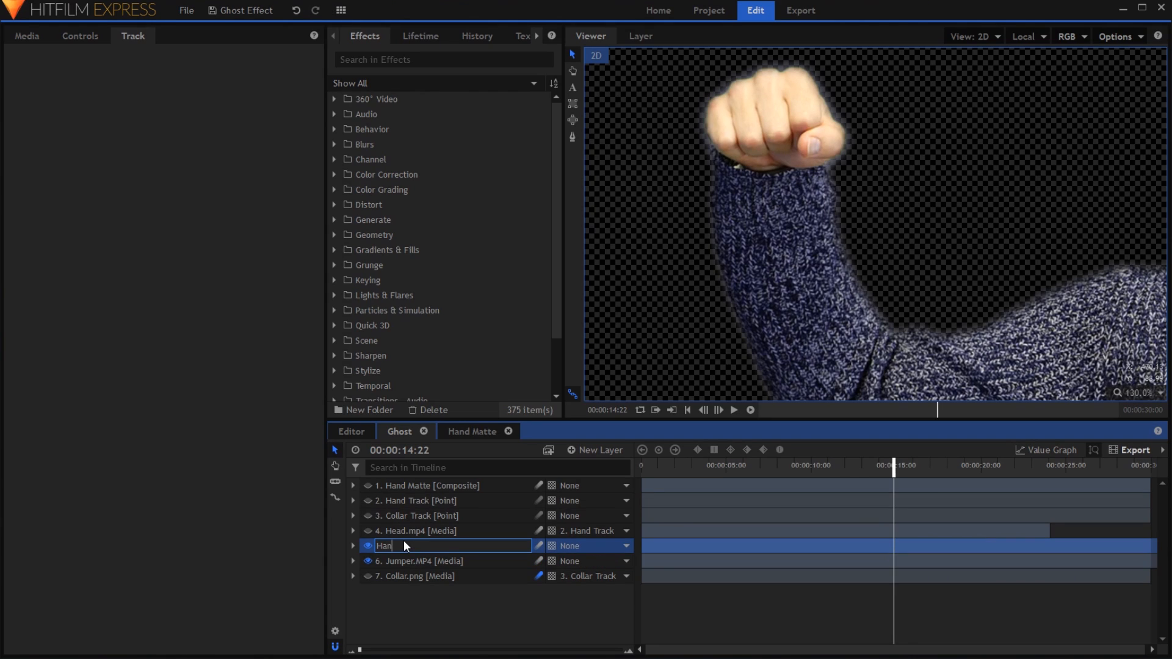
pyautogui.write('Hand')
pyautogui.press('Return')
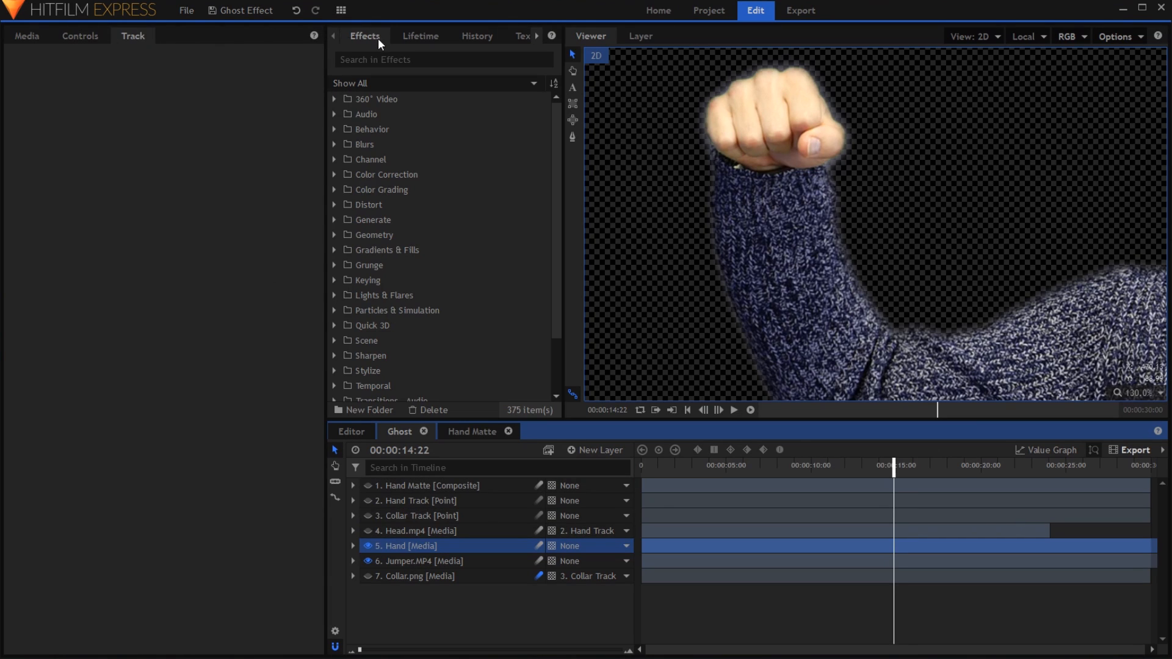
# - Find the Set Matte effect and apply it to the Hand layer
pyautogui.click(390, 59)
pyautogui.write('set')
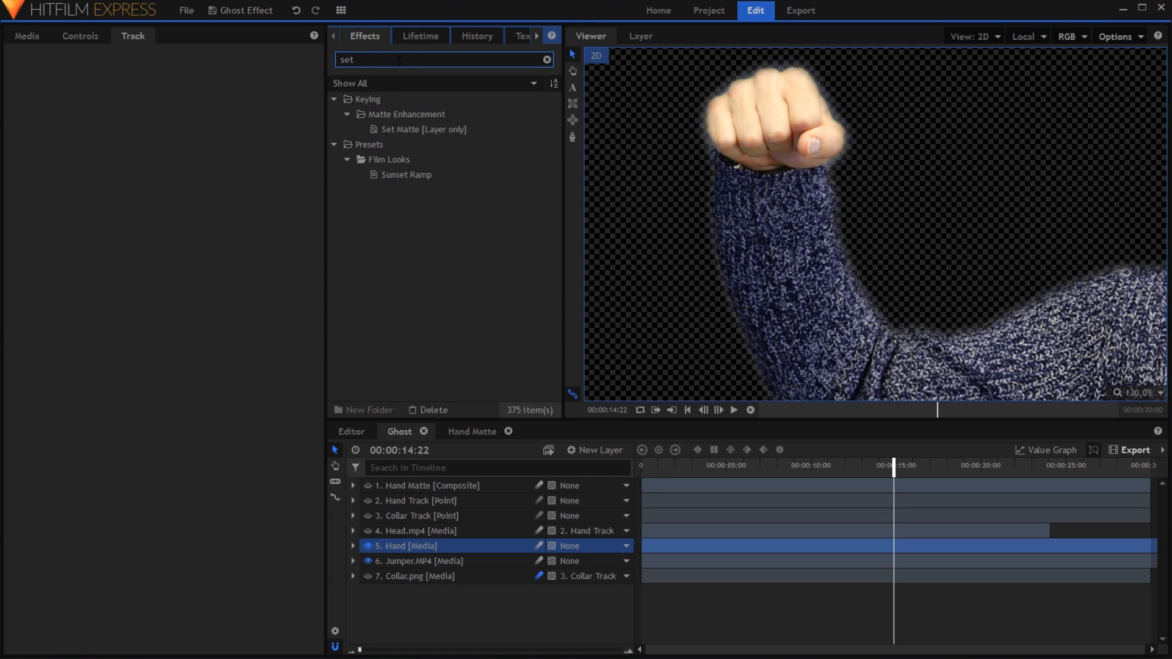
pyautogui.click(405, 128)
pyautogui.moveTo(444, 551); pyautogui.dragTo(427, 557)
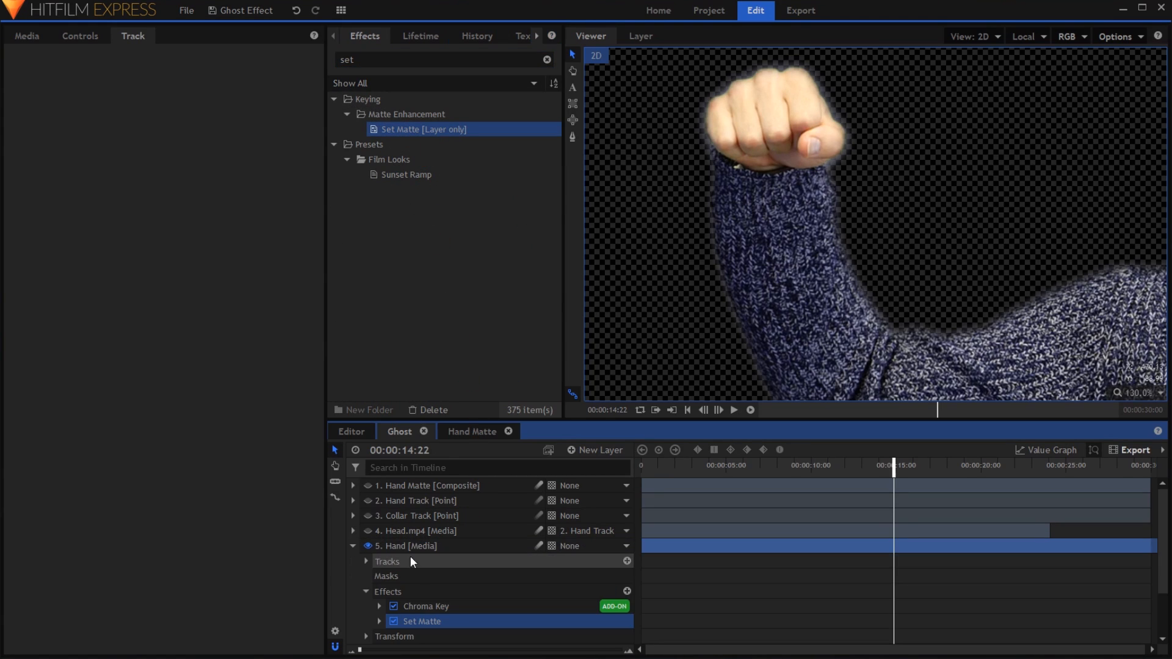
# - Set the Set Matte effect's Source Layer to Hand Matte and hide the Jumper.MP4 layer
pyautogui.click(75, 38)
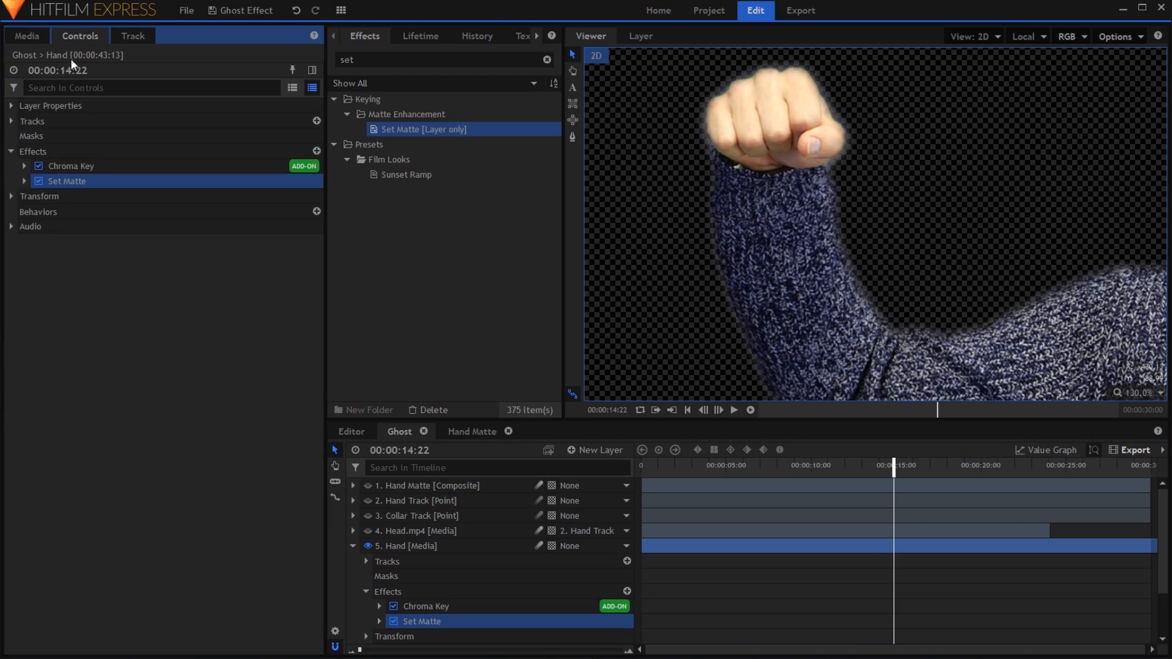
pyautogui.click(25, 181)
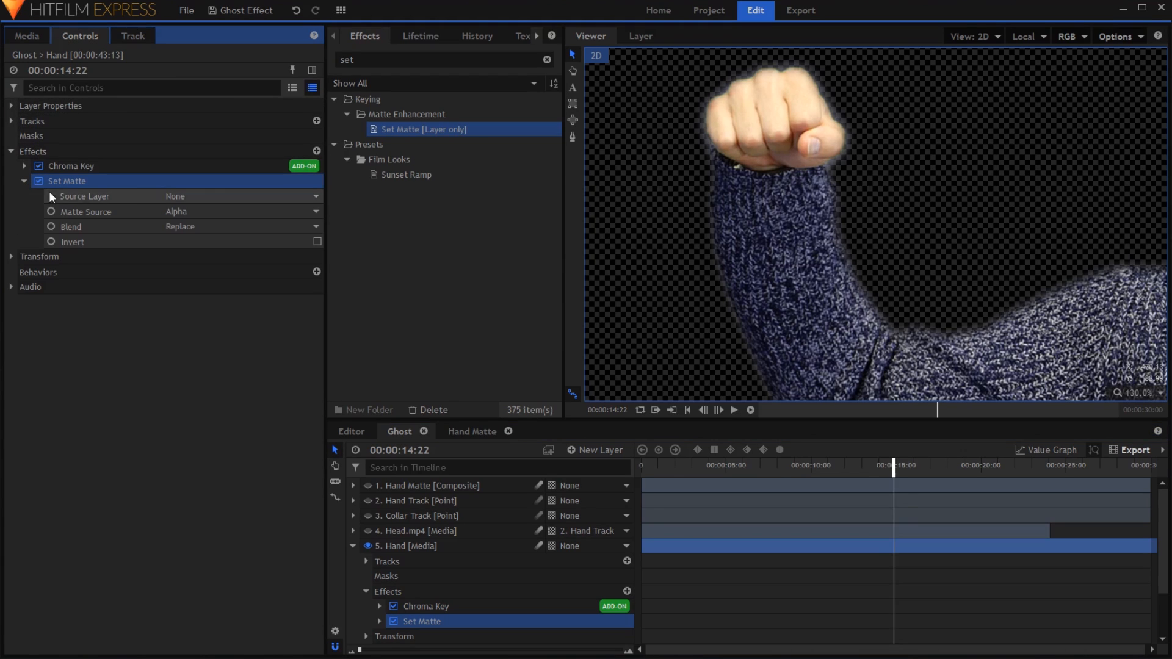
pyautogui.click(210, 197)
pyautogui.click(220, 225)
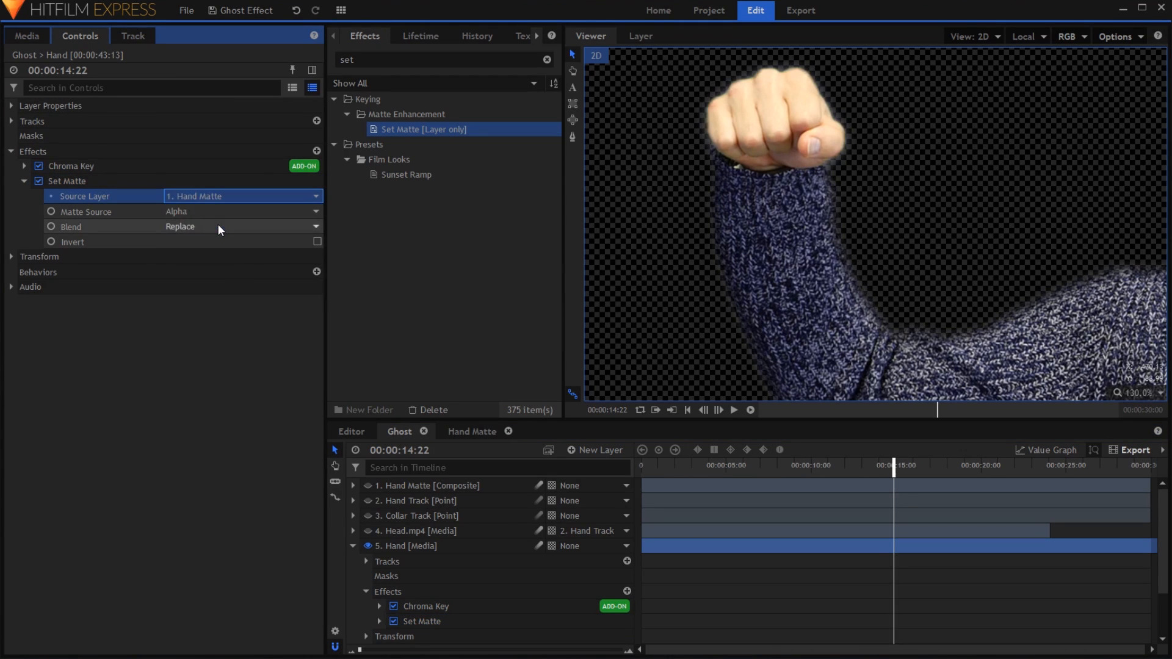
pyautogui.scroll(-3, 392, 544)
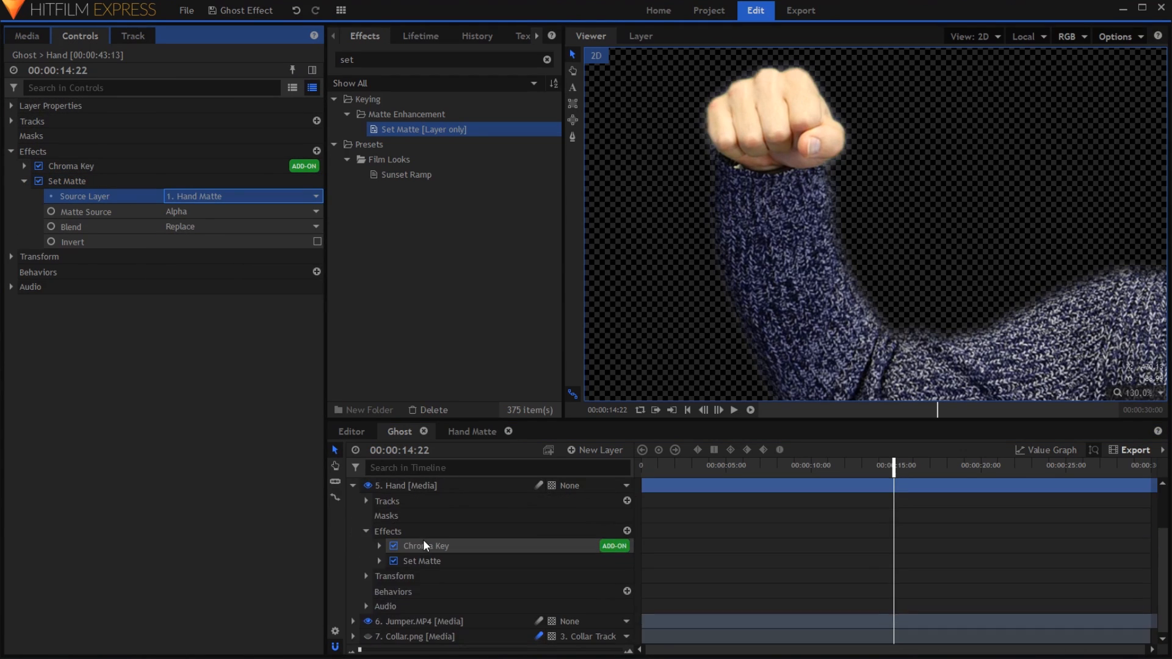
pyautogui.click(368, 620)
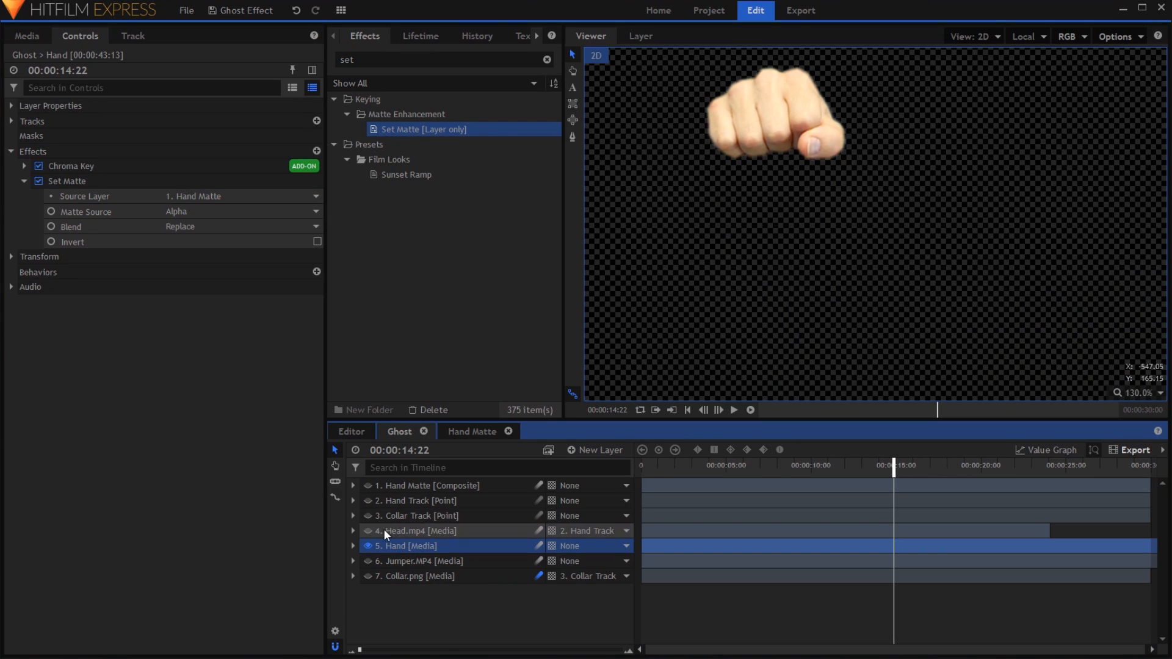
# - Show the Head.mp4 and Jumper.MP4 layers and place the Hand layer above Head.mp4 in the stack
pyautogui.click(368, 531)
pyautogui.moveTo(397, 543); pyautogui.dragTo(388, 525)
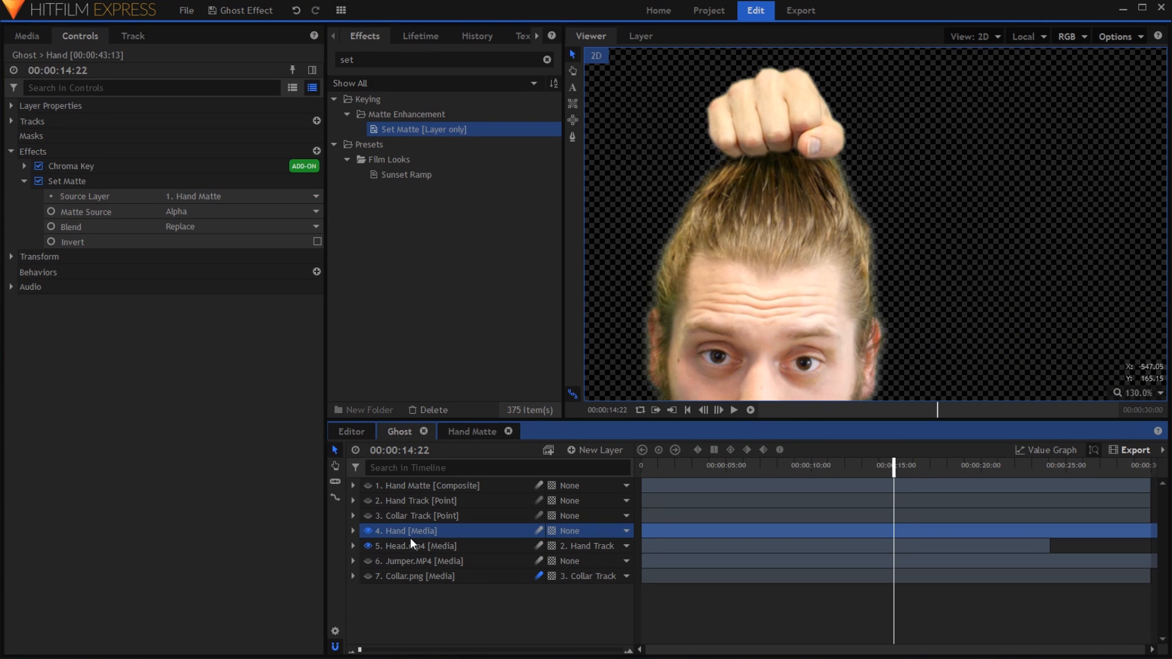
pyautogui.click(410, 545)
pyautogui.click(352, 546)
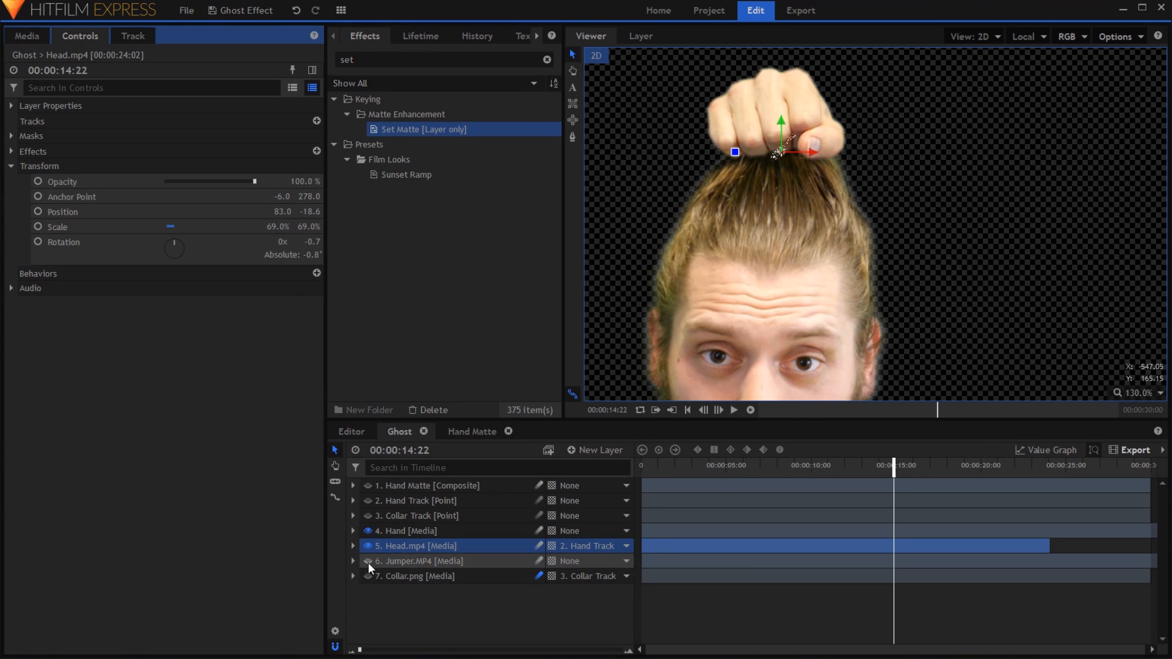
pyautogui.click(368, 561)
pyautogui.scroll(-9, 880, 281)
pyautogui.press('h')
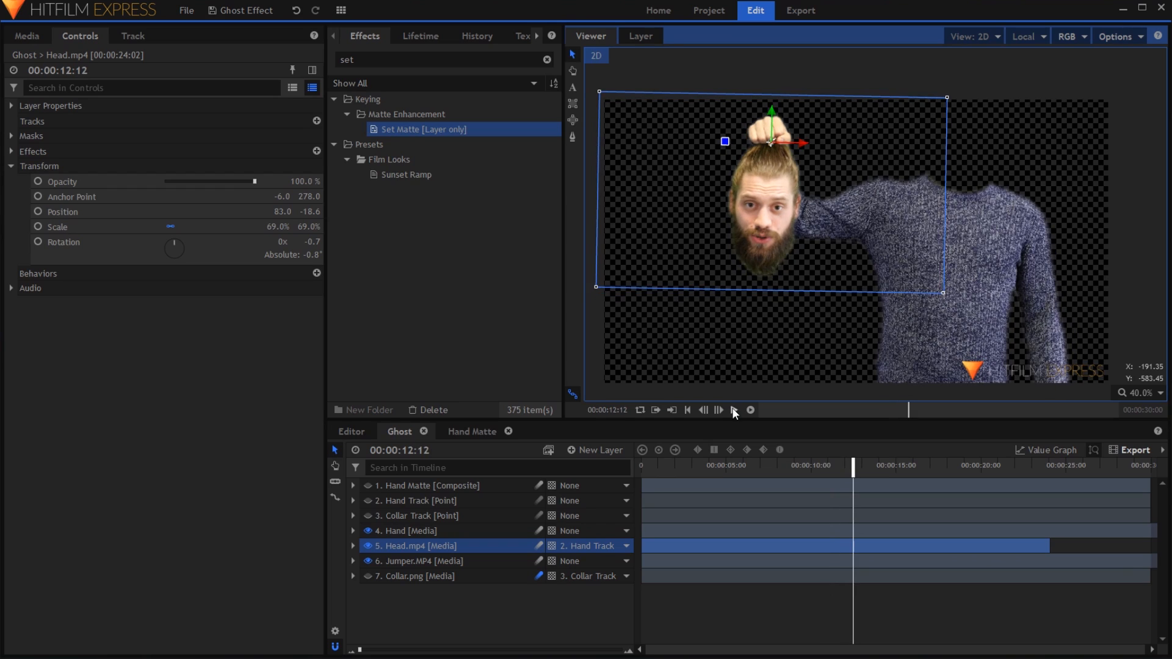
# - Enable Rotation keyframing on the Head.mp4 layer at the start of the timeline with a Rotation of 0
pyautogui.click(352, 545)
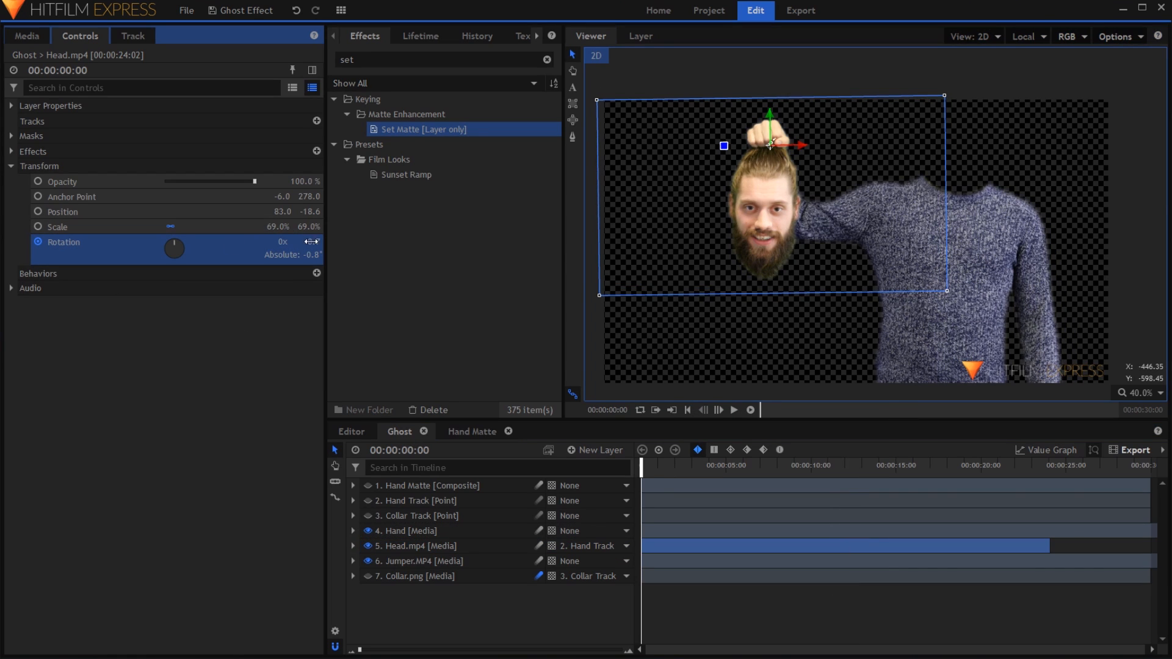
pyautogui.click(311, 243)
pyautogui.write('0')
pyautogui.press('Return')
# - Keyframe small rotation changes on the Head.mp4 layer between about 5 and 6 seconds, setting Rotation to 0.0 at 00:00:06:08
pyautogui.moveTo(677, 466); pyautogui.dragTo(724, 466)
pyautogui.moveTo(310, 243); pyautogui.dragTo(335, 242)
pyautogui.moveTo(604, 408); pyautogui.dragTo(611, 407)
pyautogui.moveTo(310, 242)
pyautogui.mouseDown()
pyautogui.moveTo(267, 242)
pyautogui.moveTo(350, 249)
pyautogui.moveTo(276, 242)
pyautogui.moveTo(315, 243)
pyautogui.mouseUp()
pyautogui.press('space')
pyautogui.press('space')
pyautogui.press('space')
pyautogui.press('space')
pyautogui.press('space')
pyautogui.click(313, 243)
pyautogui.click(291, 299)
pyautogui.press('space')
pyautogui.press('space')
pyautogui.click(314, 244)
pyautogui.write('0')
pyautogui.press('Return')
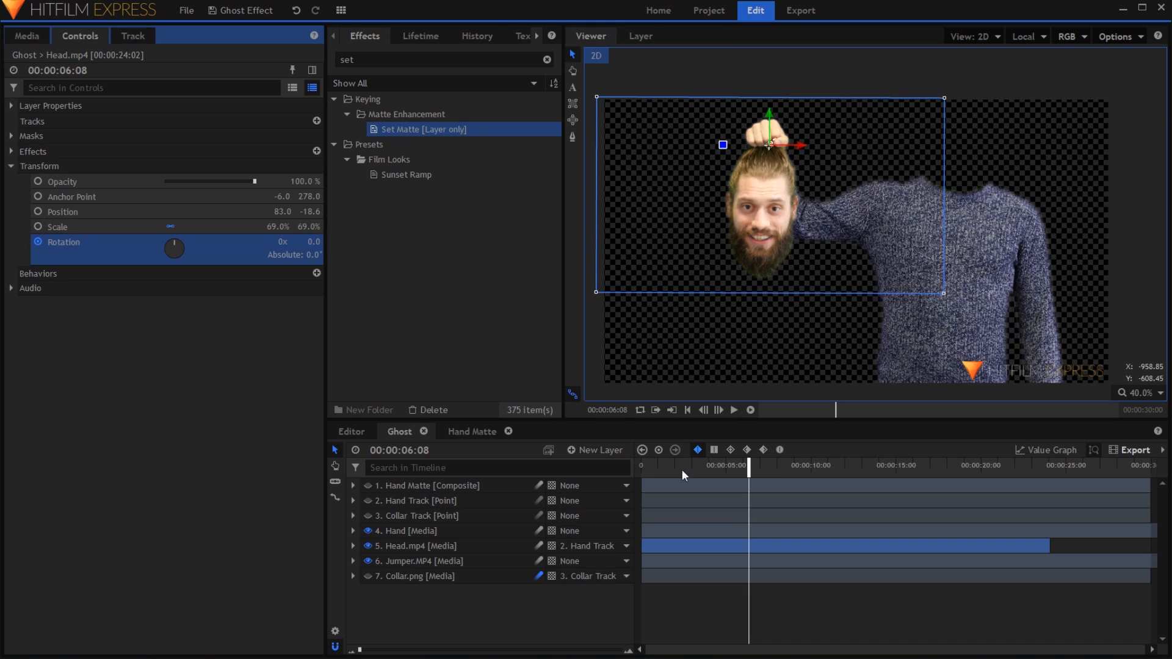
# - Reveal the Head.mp4 layer's rotation keyframes and play back a preview of the head's movement
pyautogui.click(353, 546)
pyautogui.scroll(-2, 378, 549)
pyautogui.click(722, 466)
pyautogui.click(750, 410)
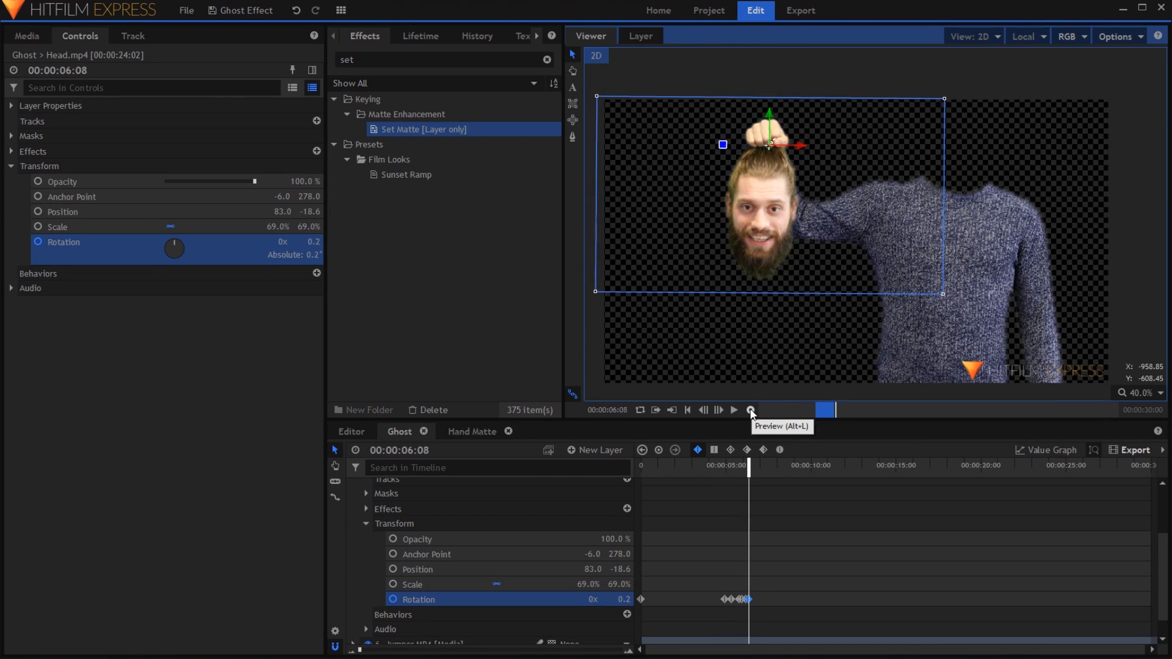
pyautogui.click(735, 410)
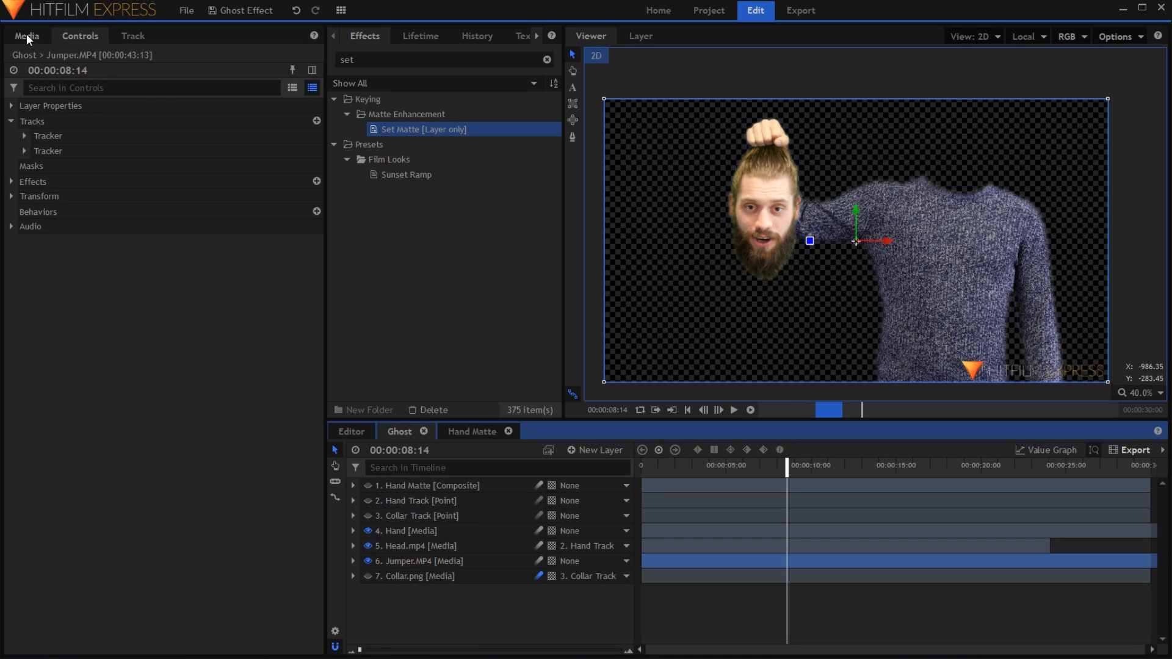
# - Make a composite shot from Background.png in the project media and name it Final Composite
pyautogui.click(26, 36)
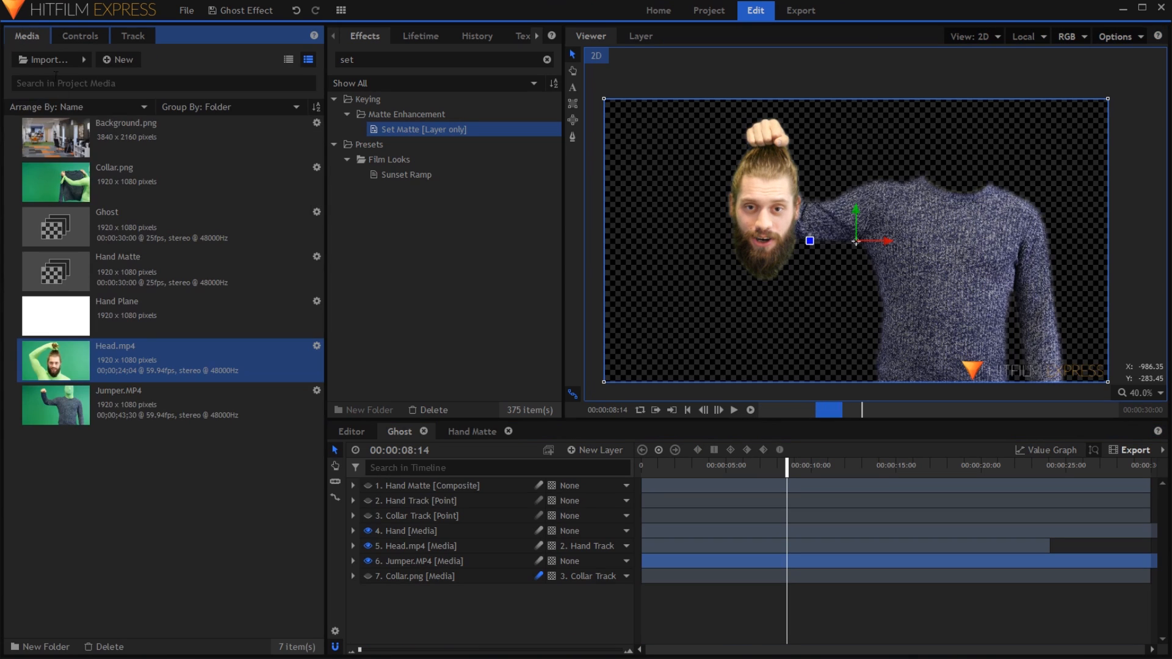
pyautogui.click(101, 141)
pyautogui.rightClick(149, 137)
pyautogui.click(210, 314)
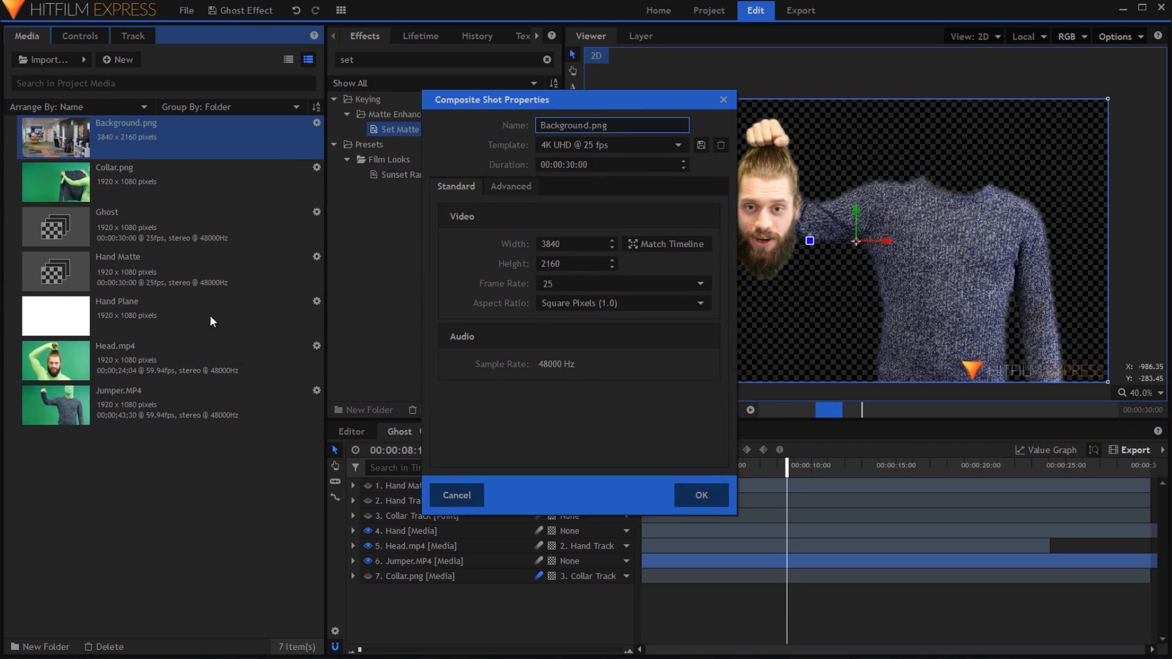
pyautogui.hotkey('ctrl', 'a')
pyautogui.write('F')
pyautogui.click(695, 498)
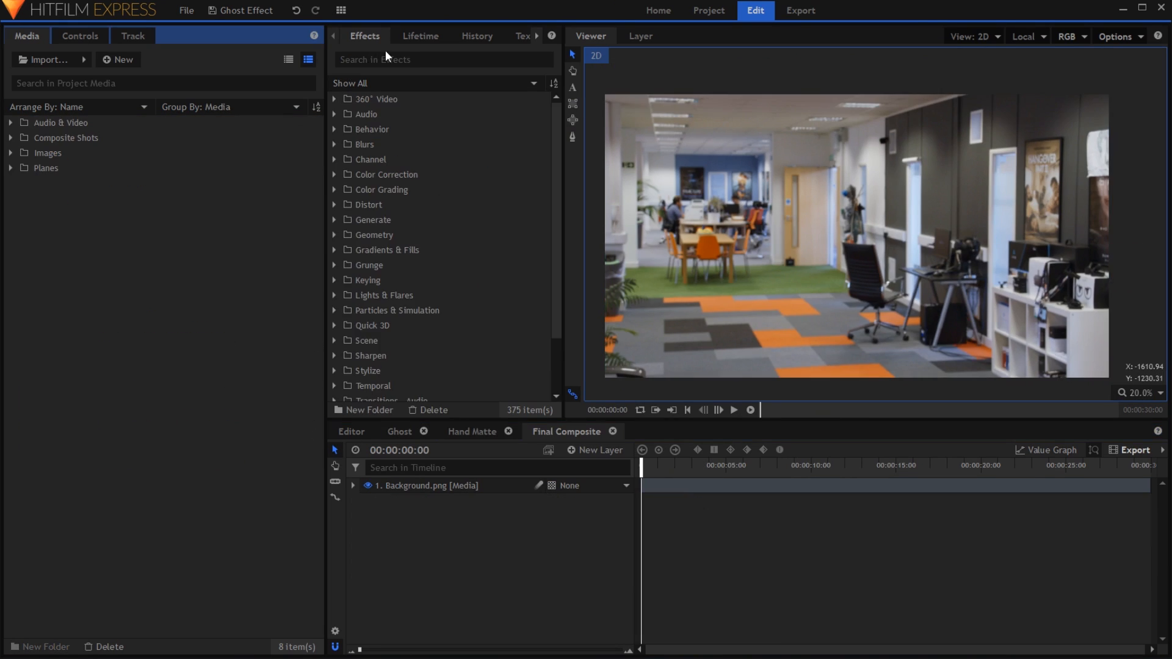
# - Apply a Curves effect to the Background.png layer and lower the RGB curve's white point to about three-quarters height
pyautogui.click(391, 55)
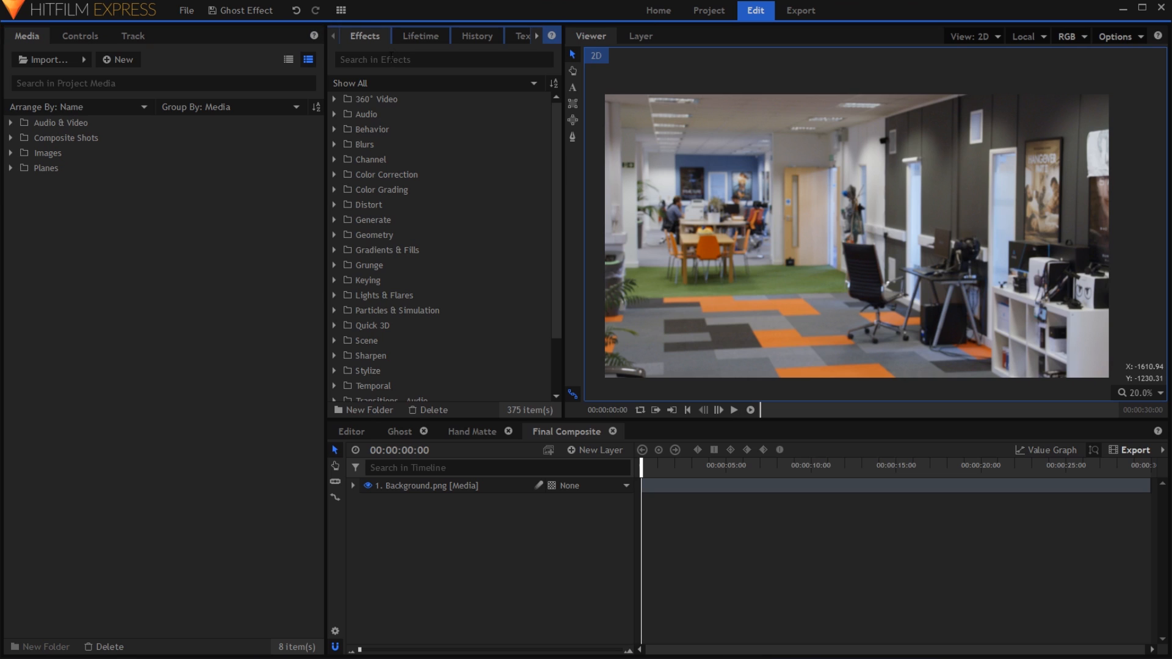
pyautogui.write('curve')
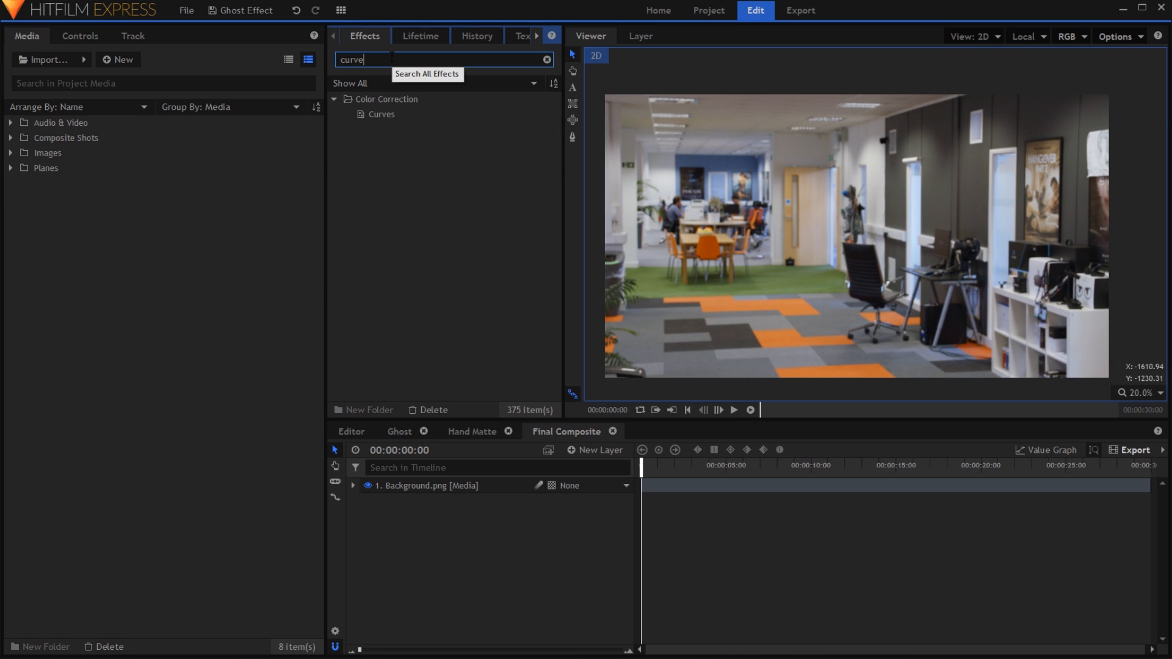
pyautogui.moveTo(390, 115); pyautogui.dragTo(442, 486)
pyautogui.click(80, 35)
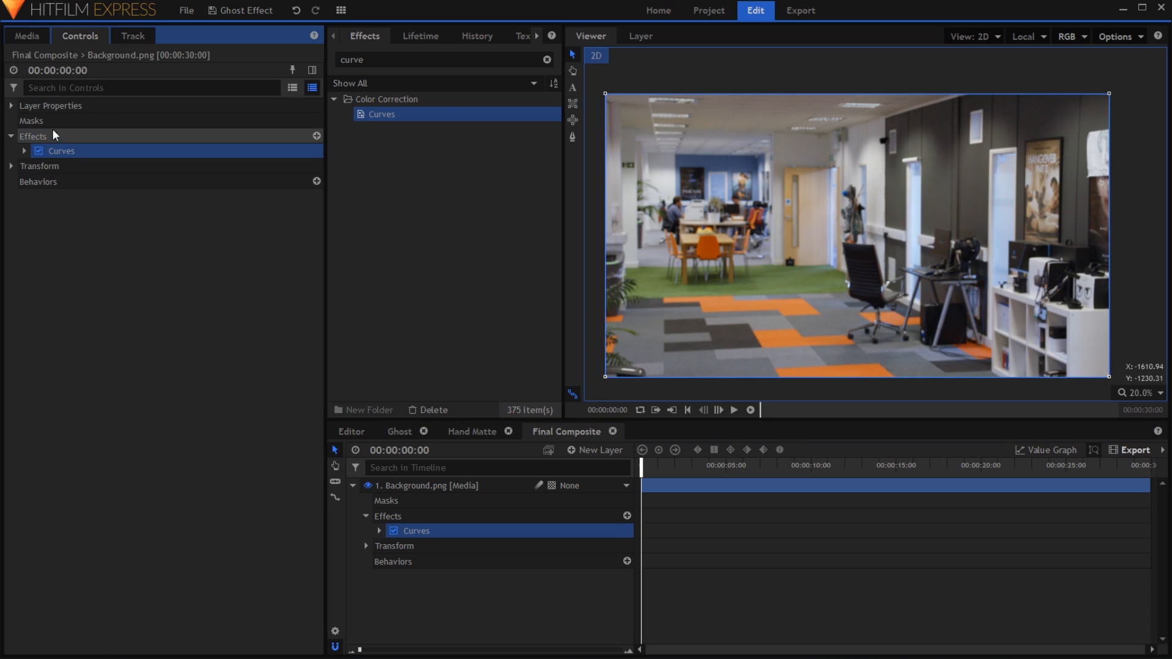
pyautogui.click(24, 151)
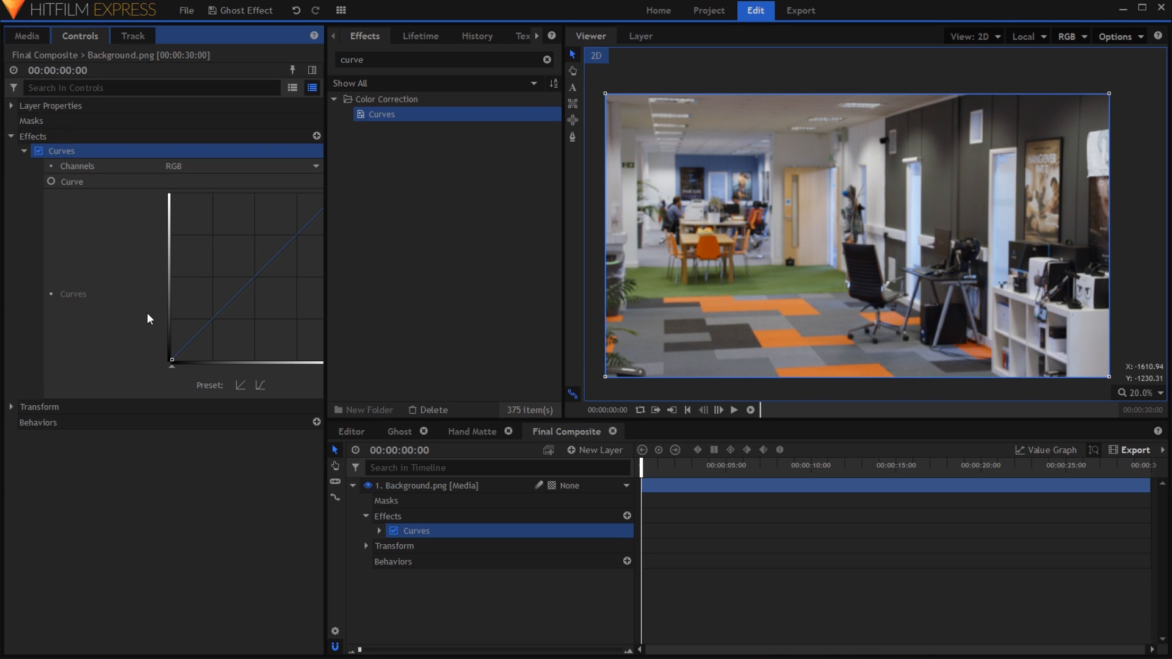
pyautogui.moveTo(324, 354); pyautogui.dragTo(357, 353)
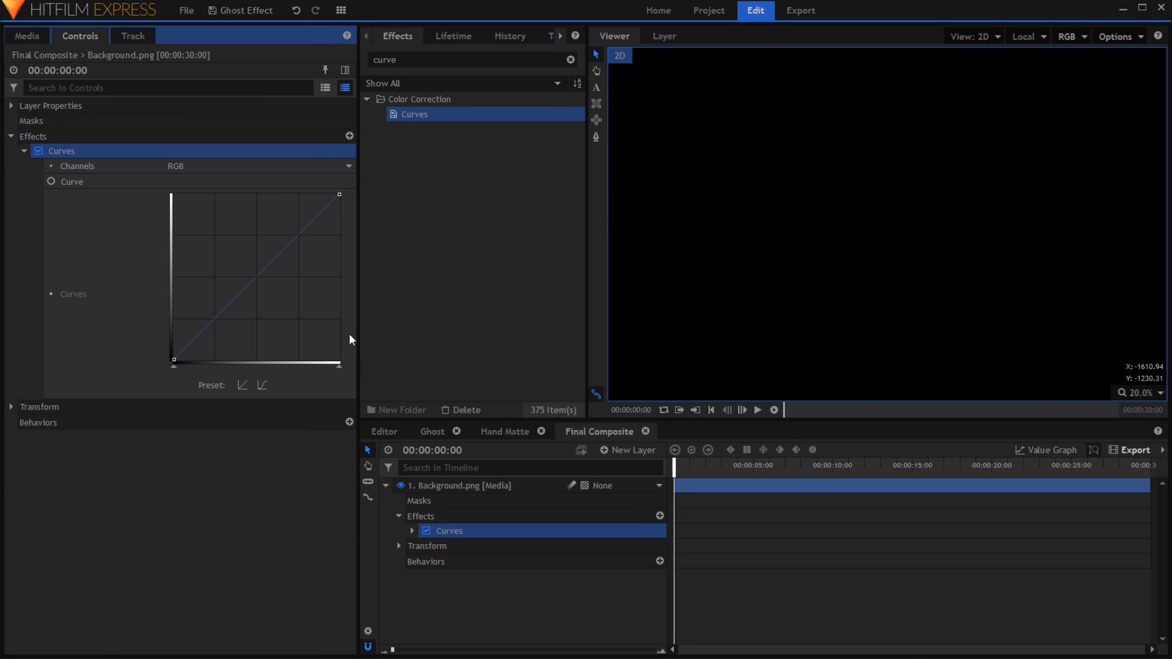
pyautogui.moveTo(339, 194); pyautogui.dragTo(339, 234)
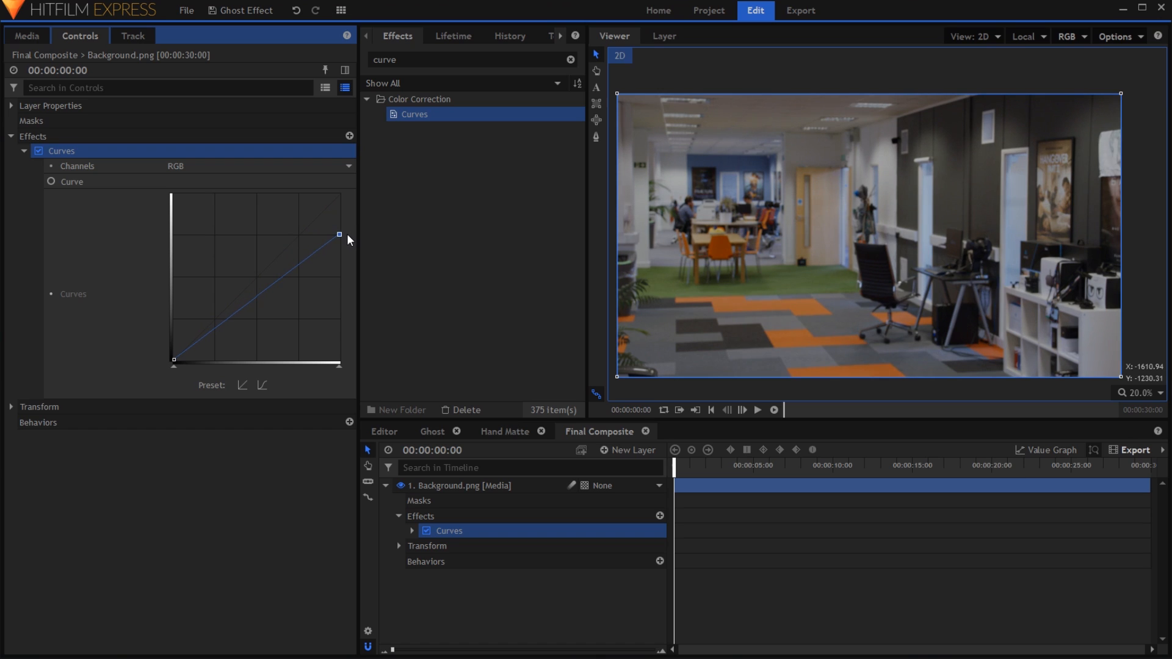
# - Add a Hue, Saturation & Lightness effect to the Background.png layer and reveal its Master settings
pyautogui.click(420, 55)
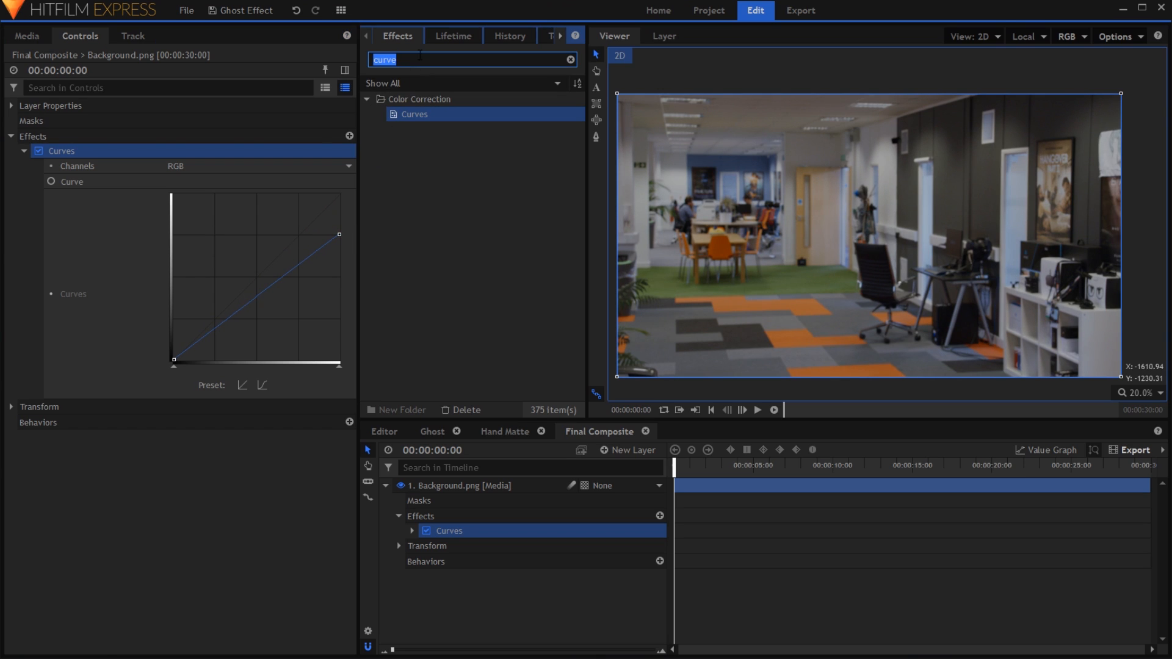
pyautogui.write('hue')
pyautogui.moveTo(439, 114); pyautogui.dragTo(486, 539)
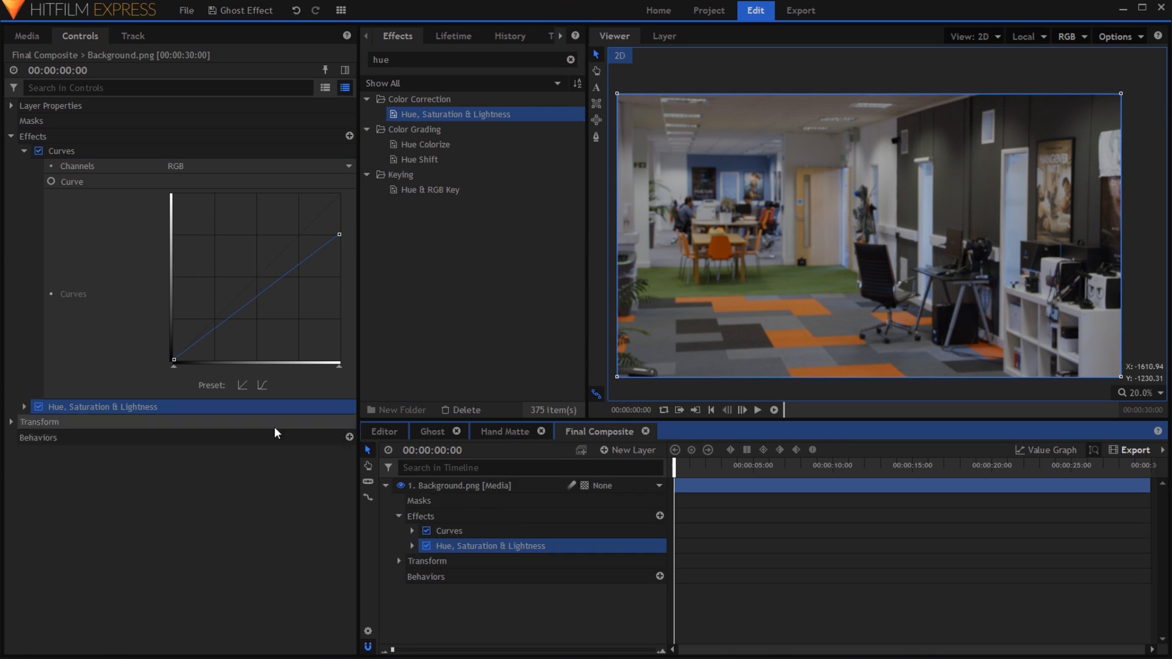
pyautogui.click(25, 406)
pyautogui.click(24, 151)
pyautogui.click(38, 181)
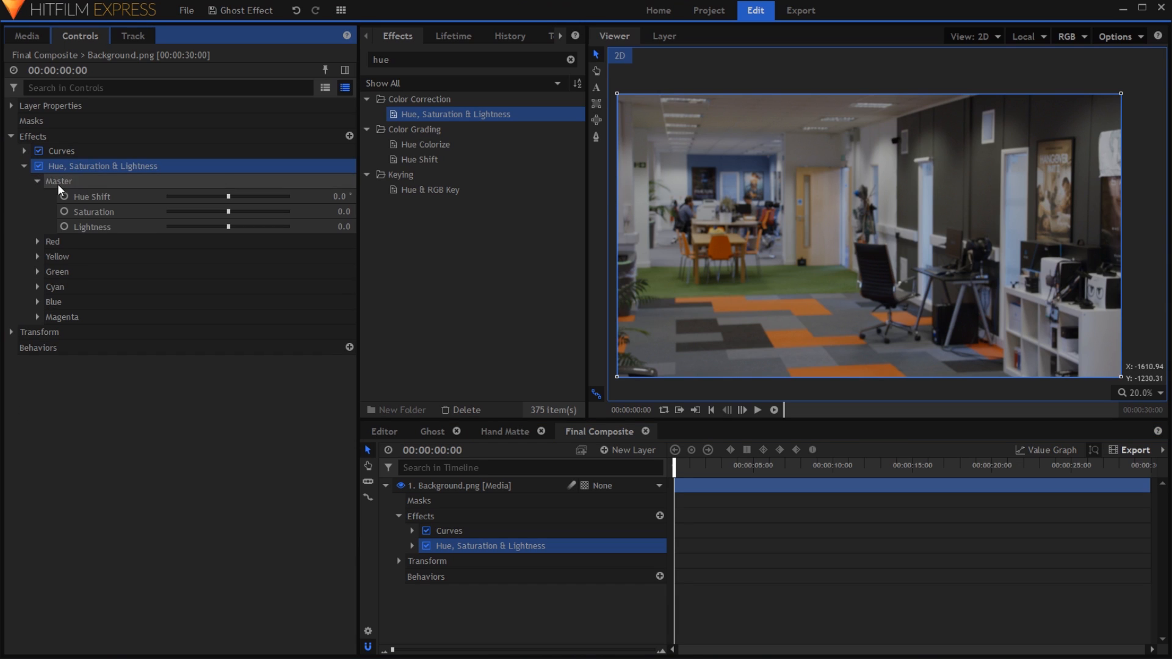
# - Set the Master Saturation to -40 and the Lightness to -5 for the background
pyautogui.click(342, 212)
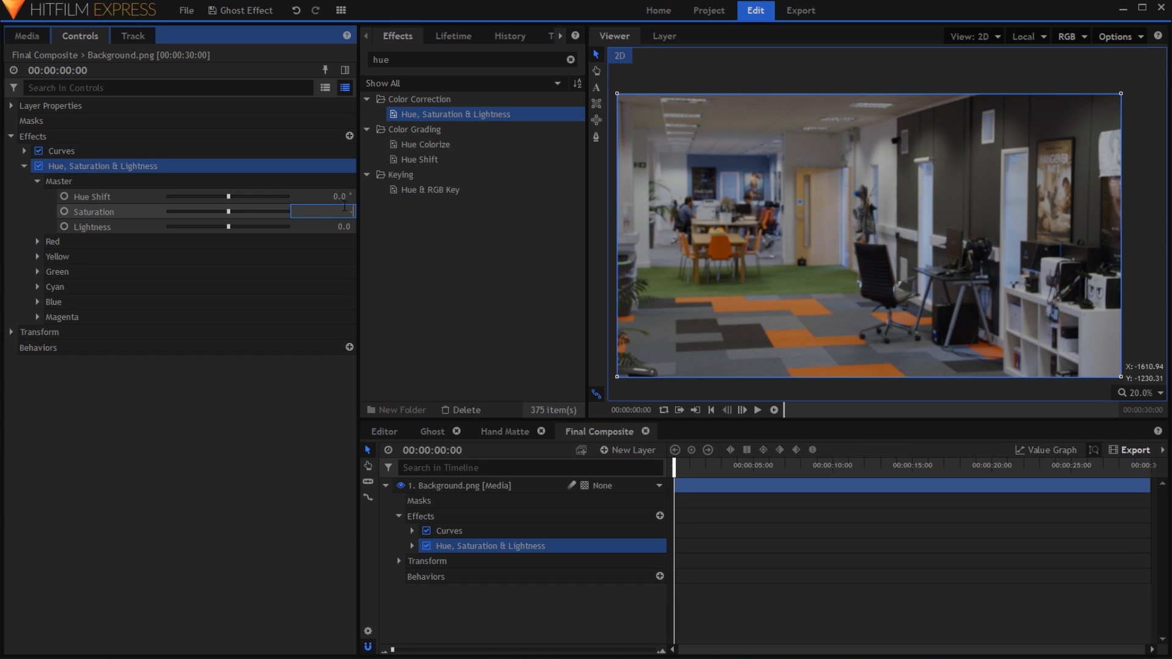
pyautogui.write('-40')
pyautogui.press('Tab')
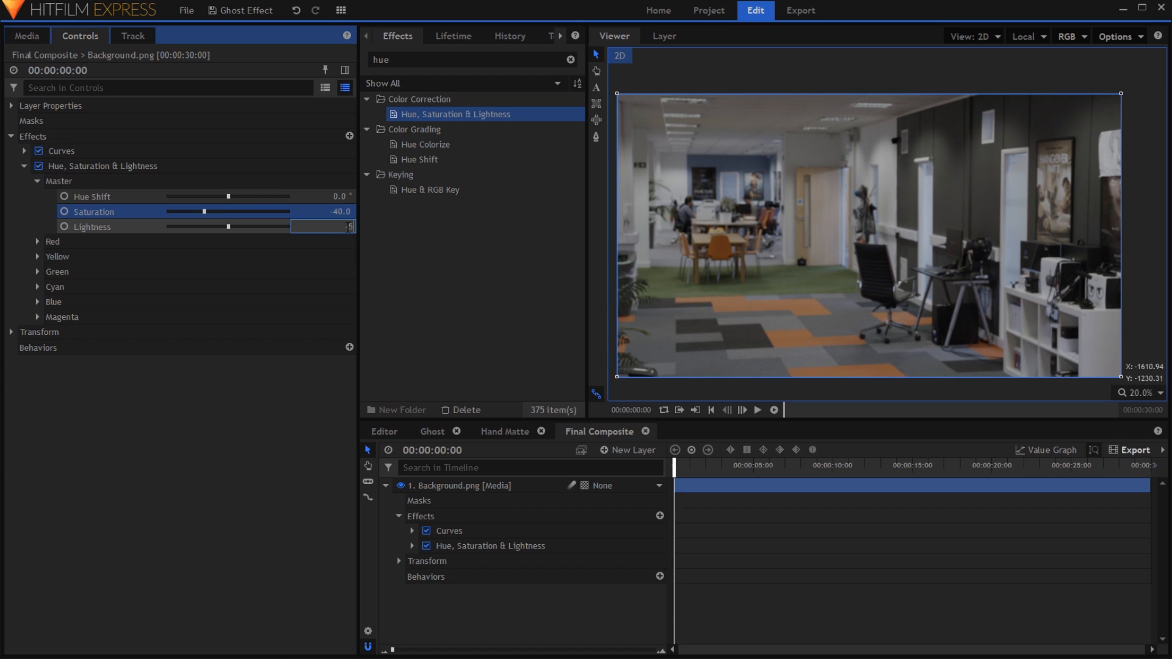
pyautogui.write('-5')
pyautogui.press('Return')
pyautogui.click(25, 166)
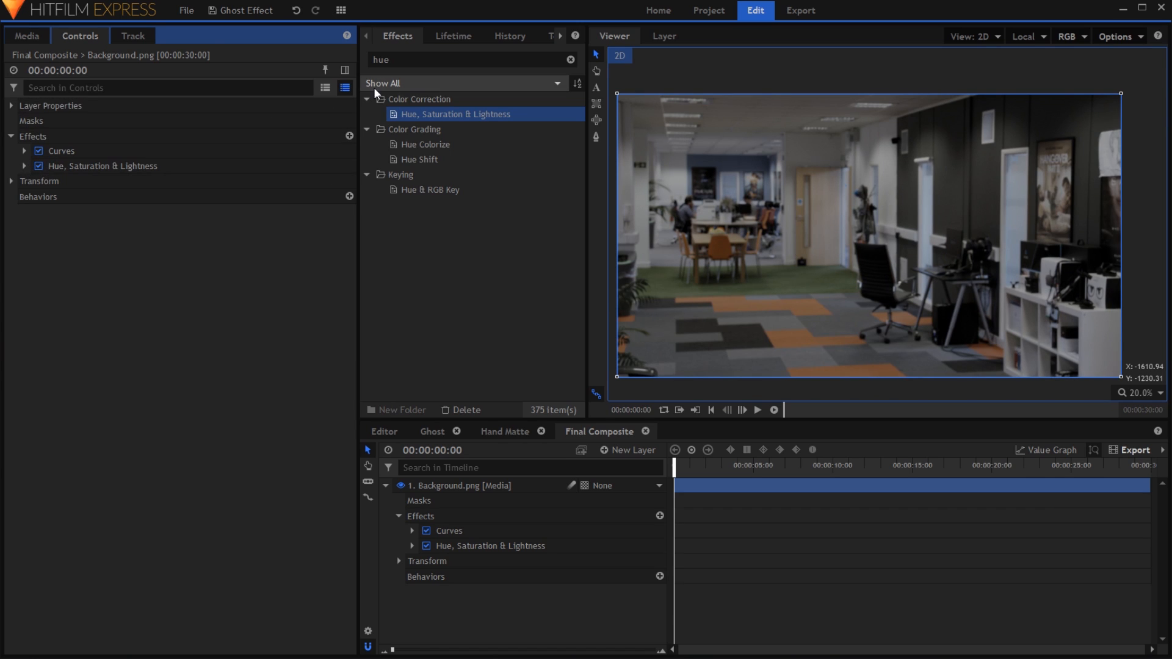
# - Add a Vignette effect to the Background.png layer with Horizontal Stretch and Vertical Stretch set to 1.40
pyautogui.click(427, 56)
pyautogui.write('vign')
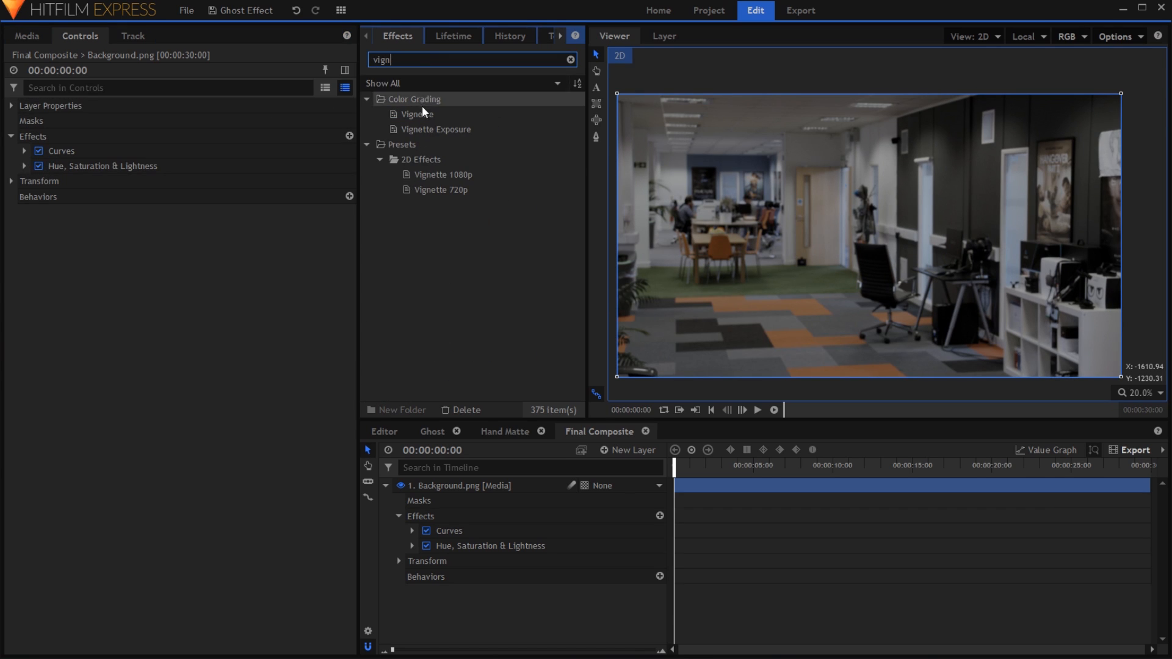
pyautogui.moveTo(420, 114); pyautogui.dragTo(211, 180)
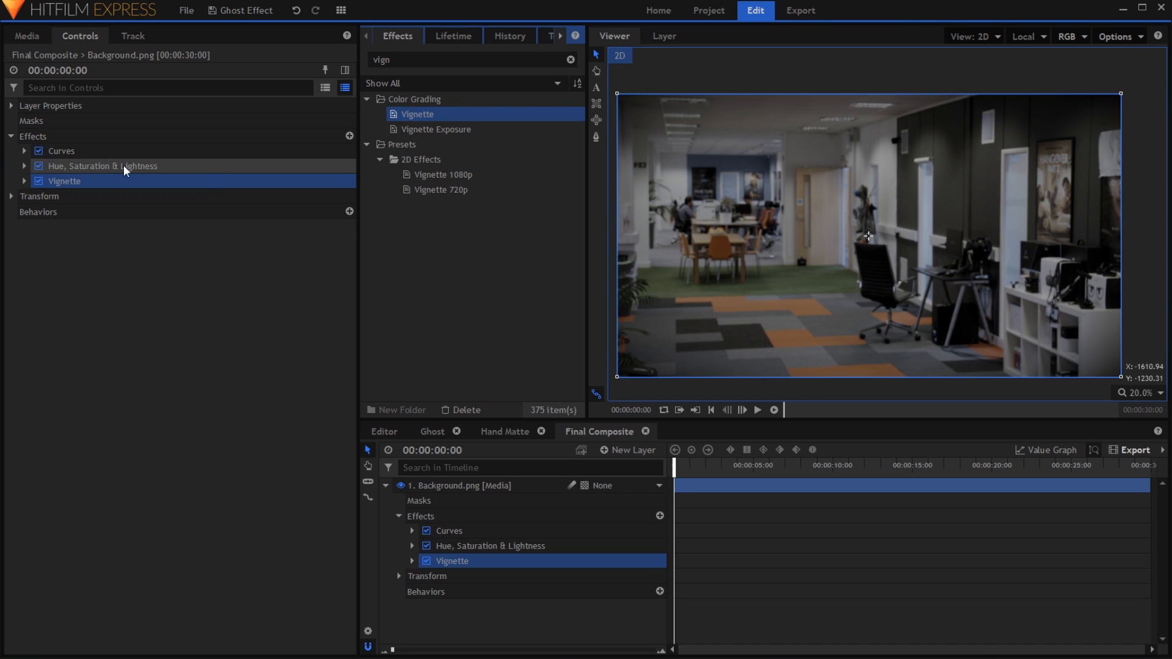
pyautogui.click(25, 181)
pyautogui.click(337, 257)
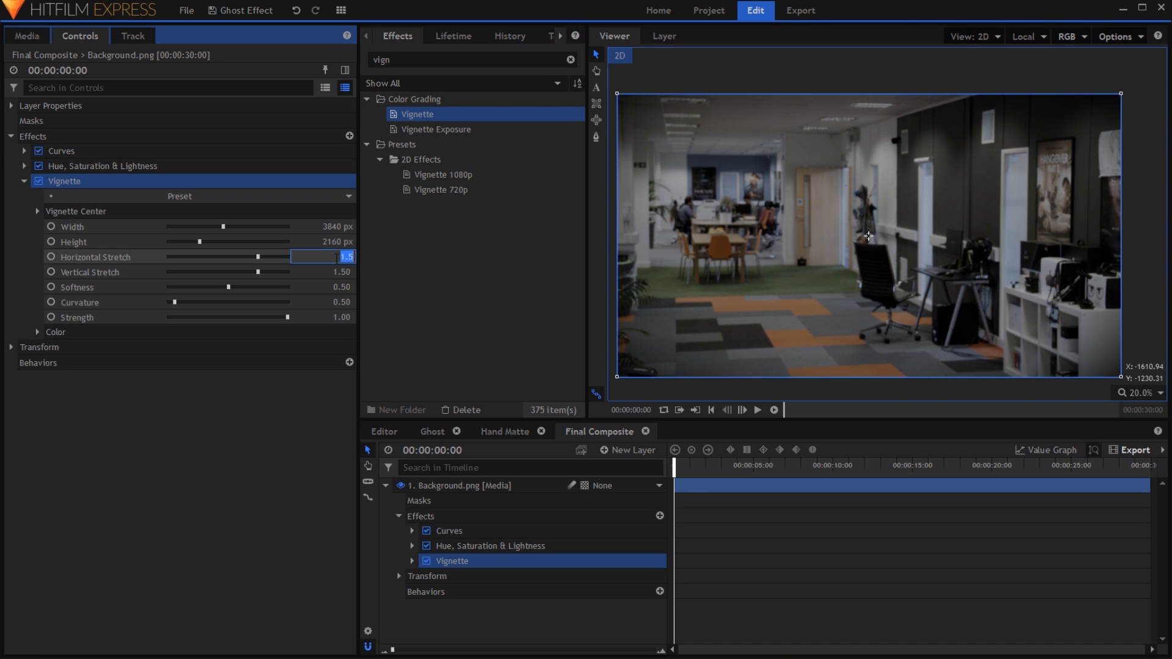
pyautogui.press('Tab')
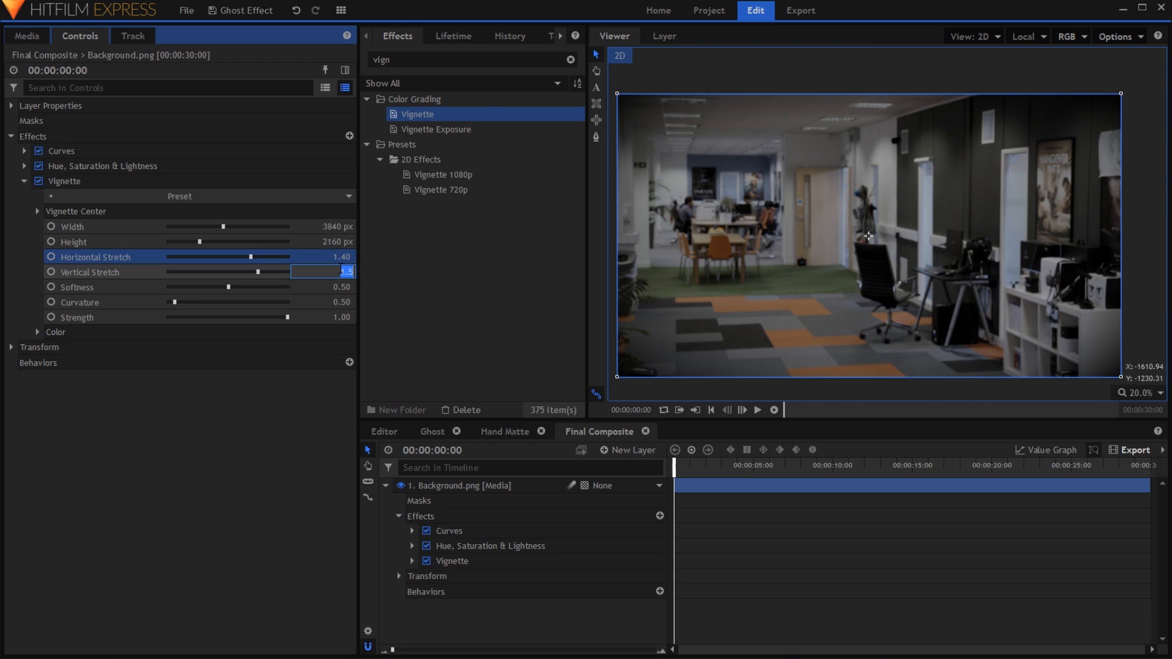
pyautogui.press('Return')
# - Set the vignette's Softness to 0.90, Curvature to 0.60 and Strength to 0.95
pyautogui.click(345, 287)
pyautogui.write('0.9')
pyautogui.press('Return')
pyautogui.click(345, 302)
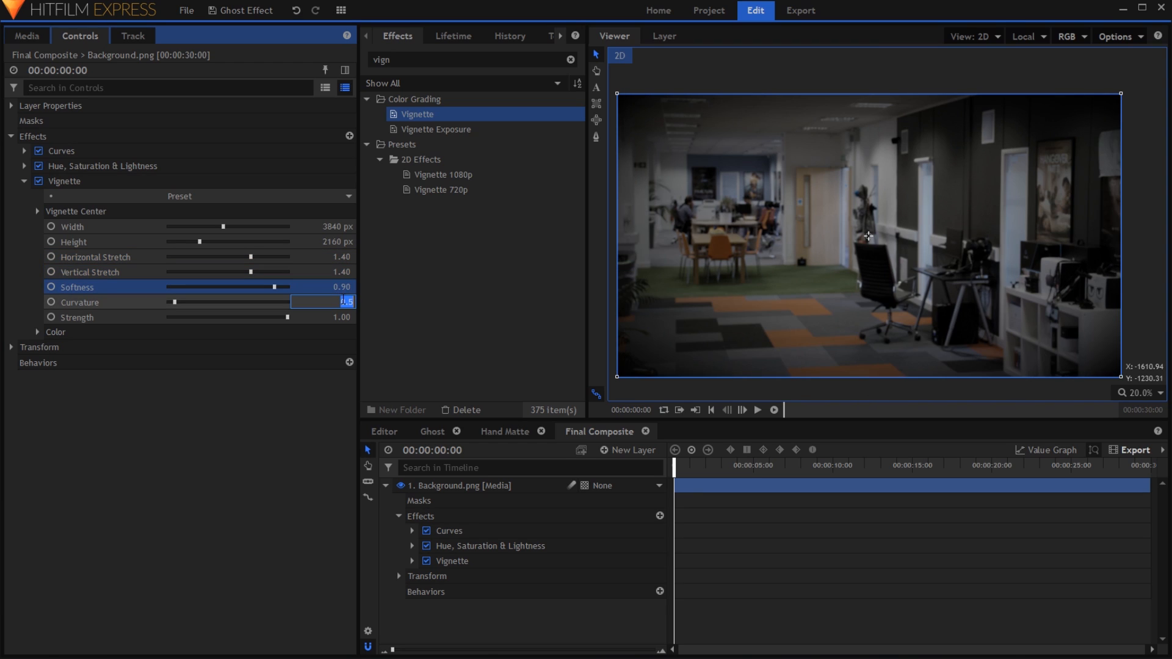
pyautogui.write('0.6')
pyautogui.press('Return')
pyautogui.click(342, 317)
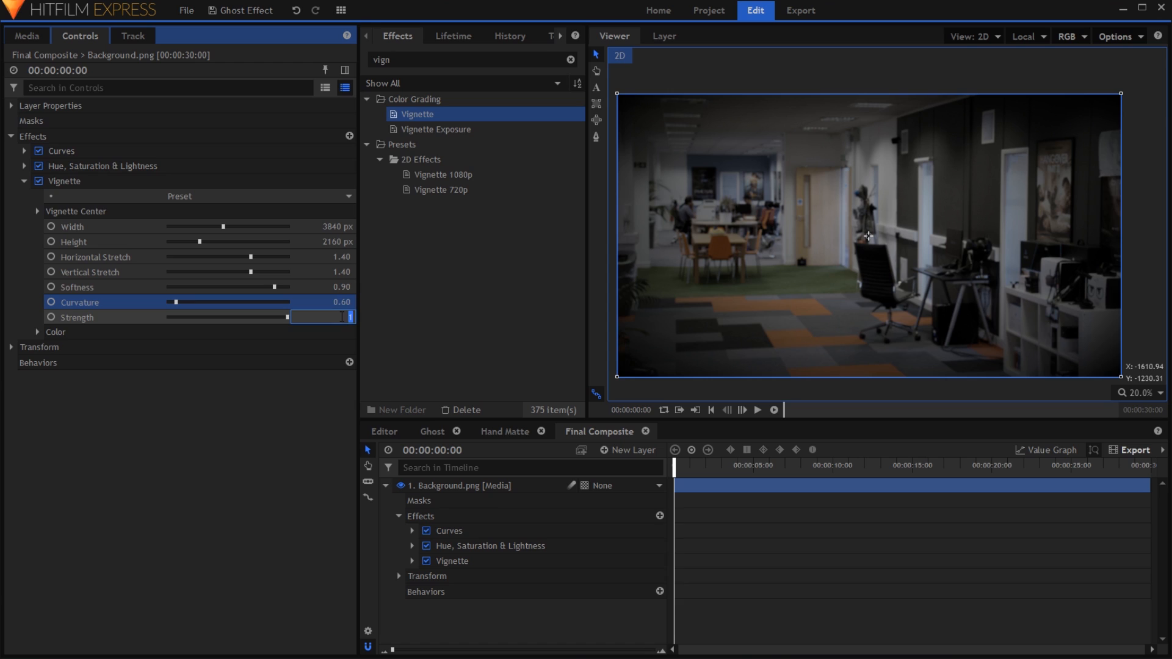
pyautogui.press('Return')
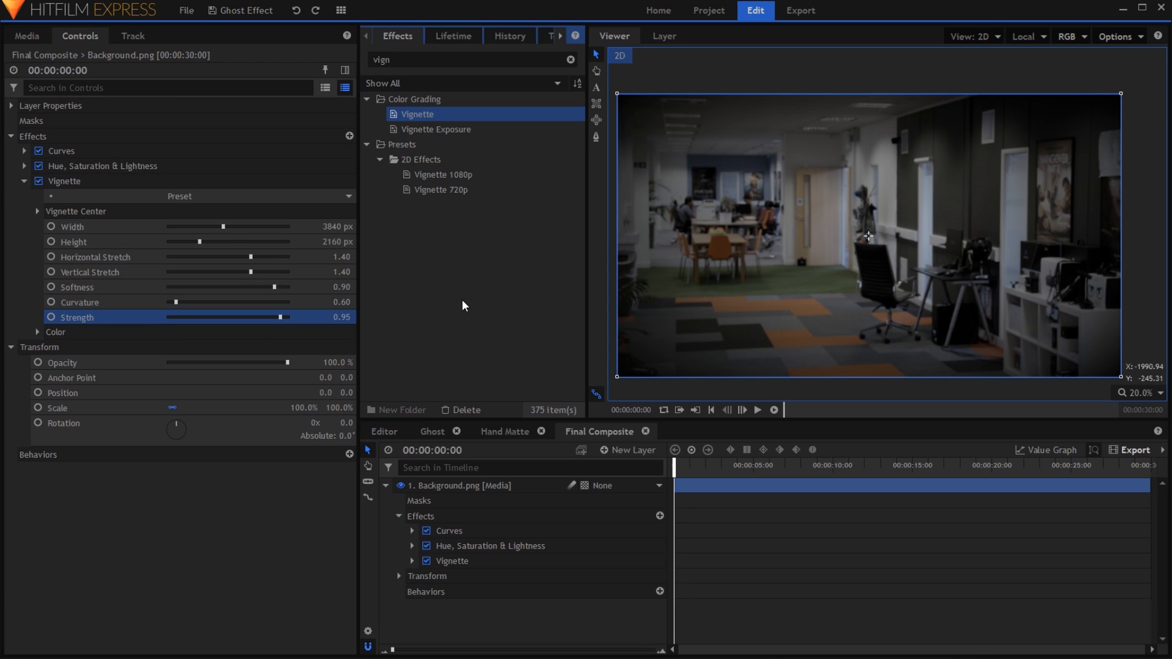
pyautogui.click(461, 301)
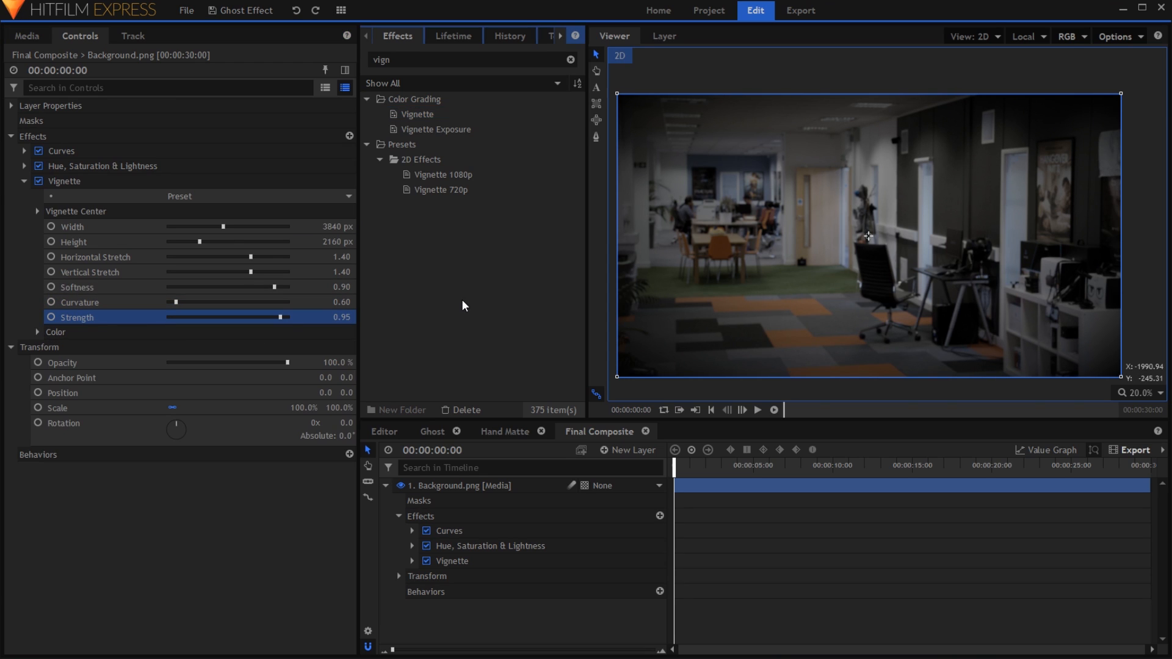
# - Set the Vignette Center position to -962, 292 over the far end of the office
pyautogui.click(37, 211)
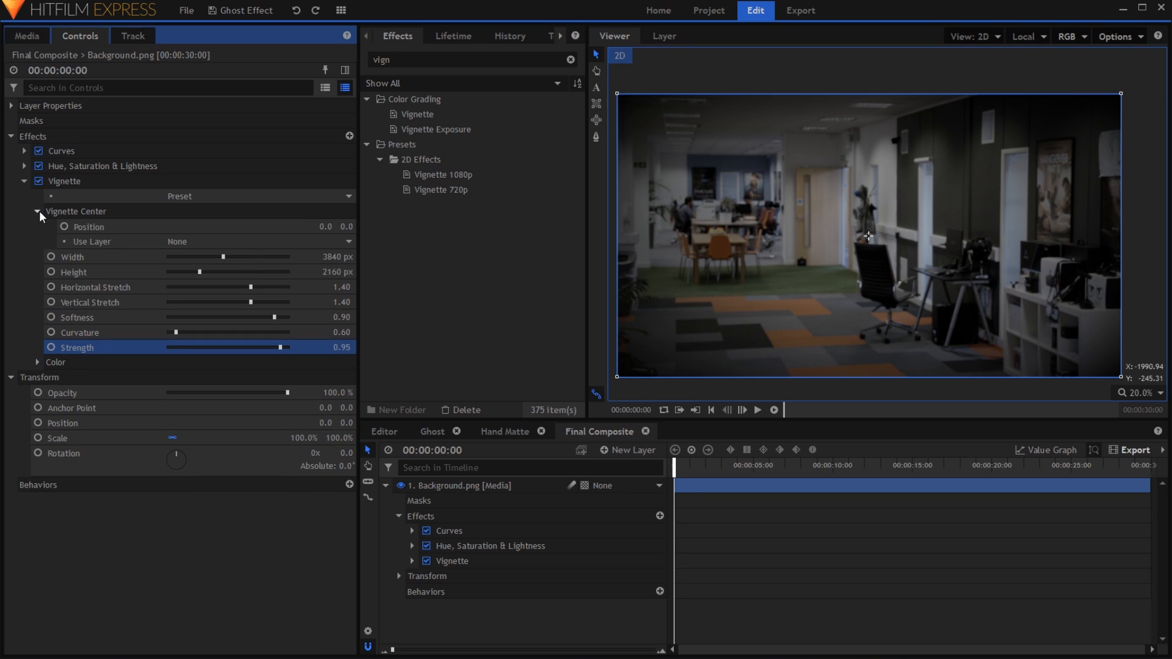
pyautogui.click(329, 226)
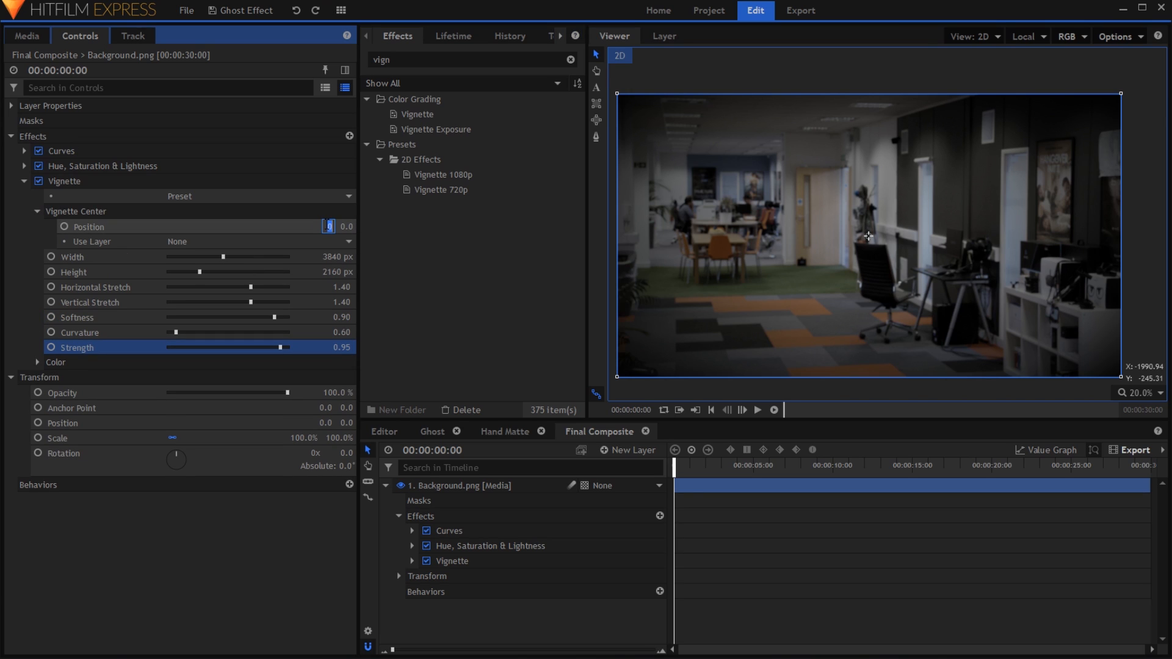
pyautogui.write('-952')
pyautogui.press('Tab')
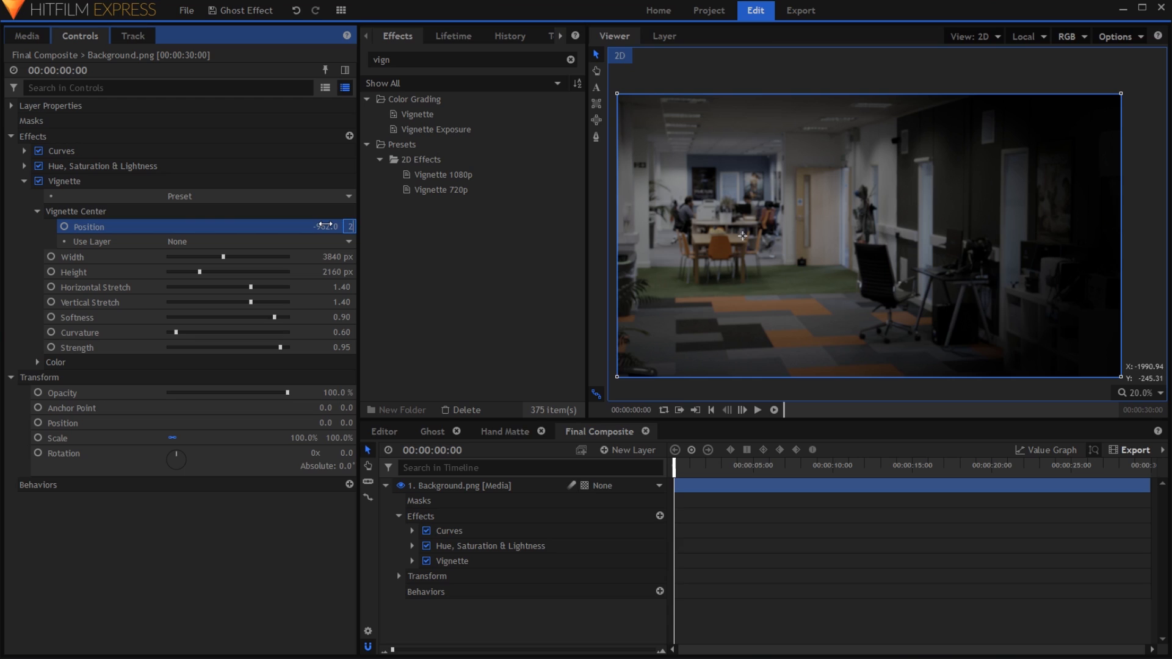
pyautogui.write('292')
pyautogui.press('Return')
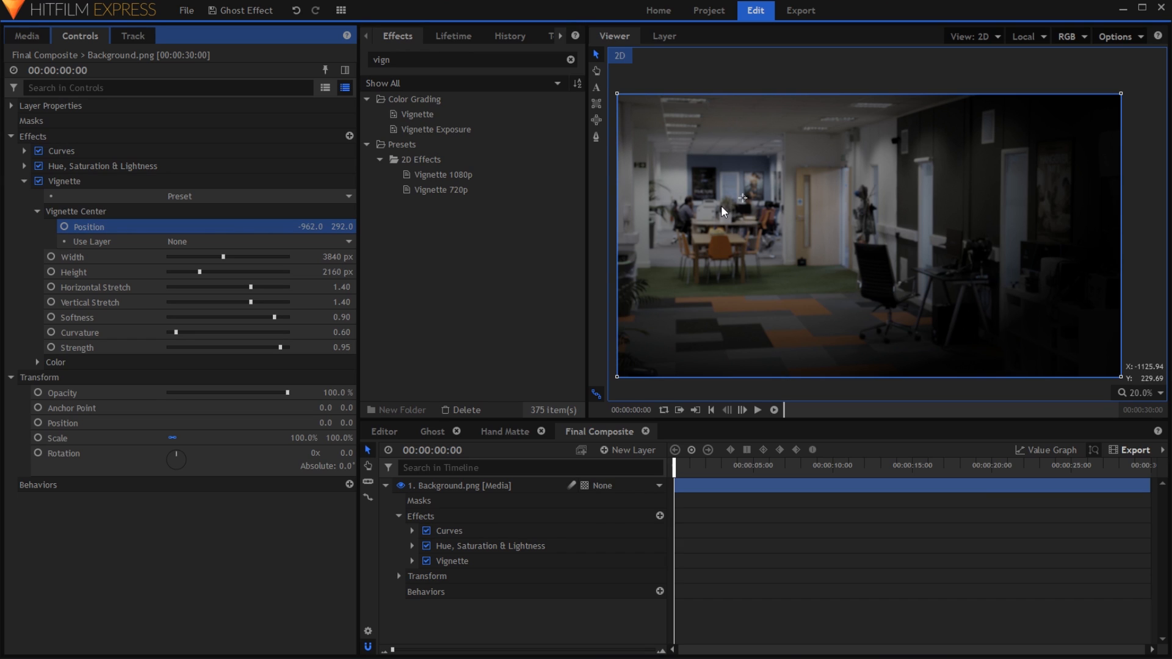
# - Create a black 3840 x 2160 plane layer named Shadow above the background
pyautogui.click(385, 485)
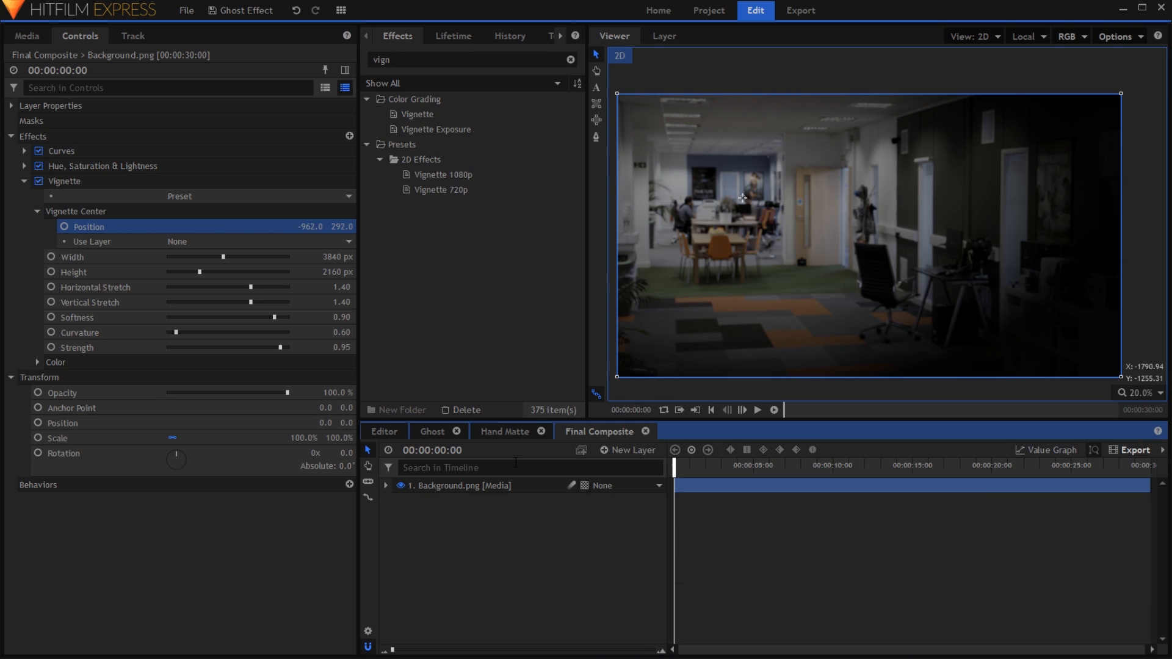
pyautogui.click(653, 450)
pyautogui.click(636, 472)
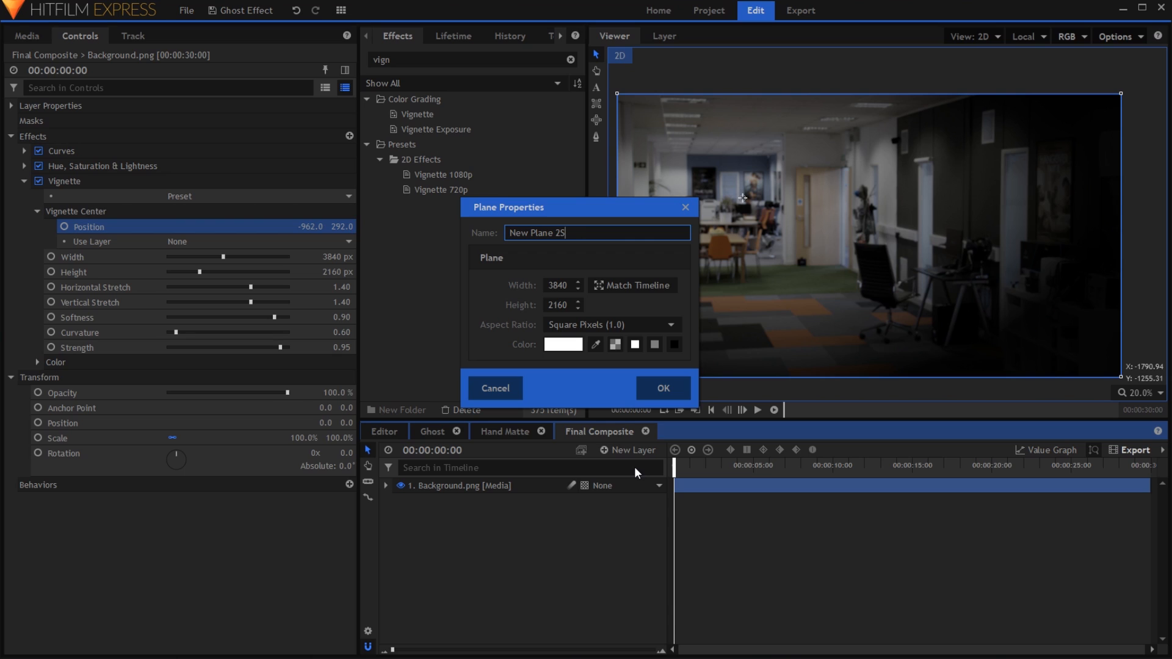
pyautogui.write('Shad')
pyautogui.hotkey('ctrl', 'a')
pyautogui.write('Shad')
pyautogui.click(662, 386)
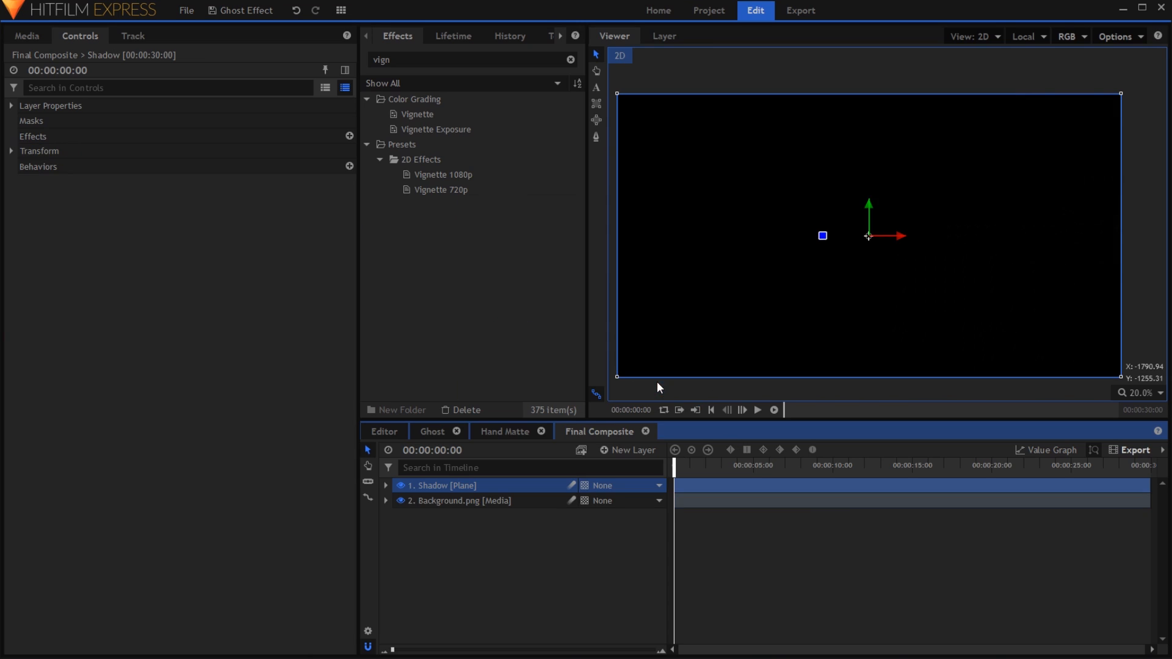
# - Draw a rectangular mask on the Shadow plane over the far room opening and fit its corners to the opening
pyautogui.click(596, 103)
pyautogui.moveTo(659, 142); pyautogui.dragTo(784, 272)
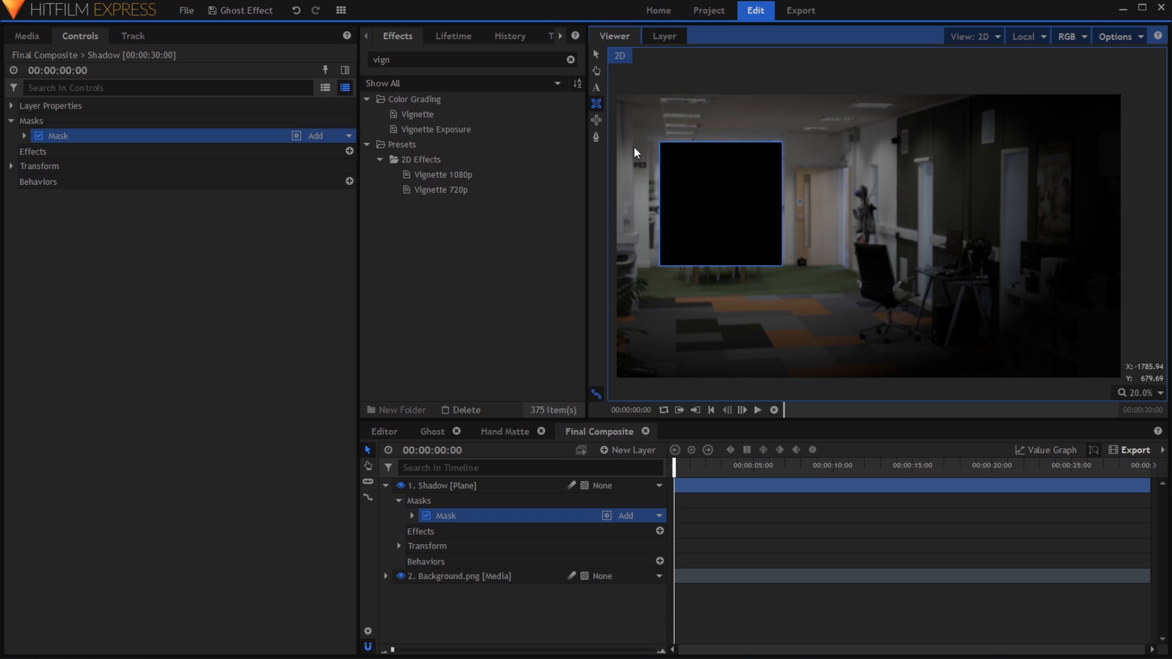
pyautogui.click(595, 136)
pyautogui.moveTo(660, 143); pyautogui.dragTo(648, 133)
pyautogui.moveTo(660, 265); pyautogui.dragTo(650, 267)
pyautogui.moveTo(781, 142); pyautogui.dragTo(782, 136)
# - Draw freehand masks on the Shadow plane over the bright window and door strips along the office wall
pyautogui.click(1003, 153)
pyautogui.click(1026, 152)
pyautogui.click(1021, 338)
pyautogui.click(1001, 339)
pyautogui.click(1003, 154)
pyautogui.click(920, 165)
pyautogui.click(933, 163)
pyautogui.click(931, 303)
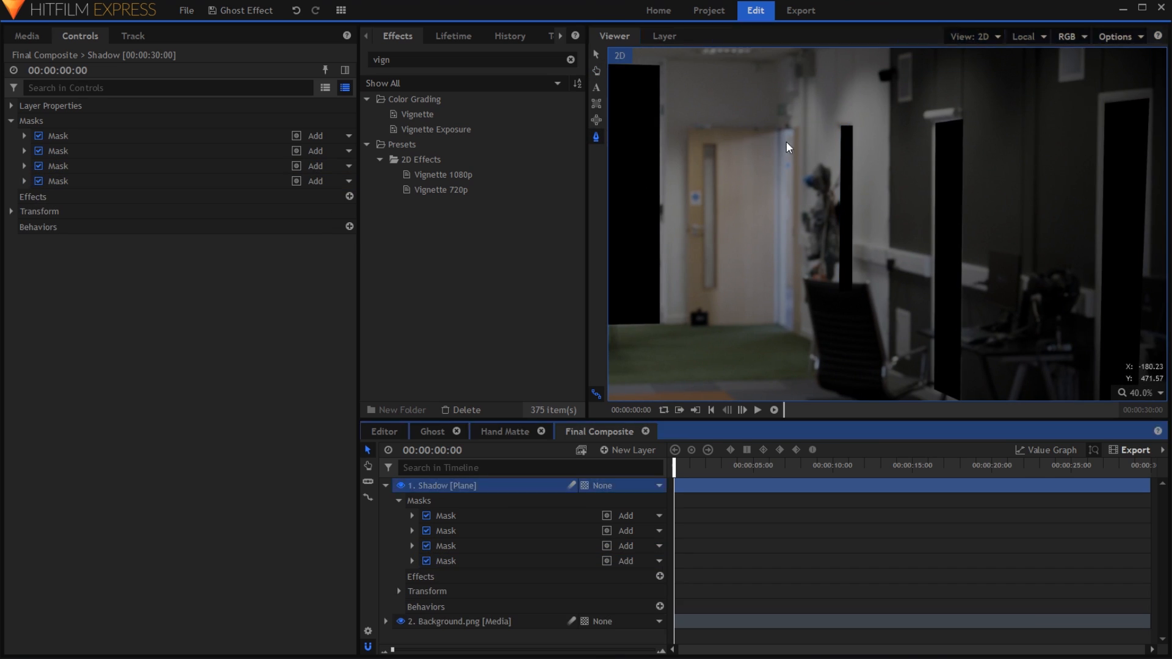
pyautogui.moveTo(773, 245); pyautogui.dragTo(815, 234)
# - Reveal the first mask's Shape settings and draw a larger rectangular mask over the back of the office, extending to the image edge
pyautogui.click(58, 135)
pyautogui.click(24, 136)
pyautogui.click(37, 180)
pyautogui.moveTo(336, 226); pyautogui.dragTo(394, 238)
pyautogui.moveTo(645, 105); pyautogui.dragTo(888, 278)
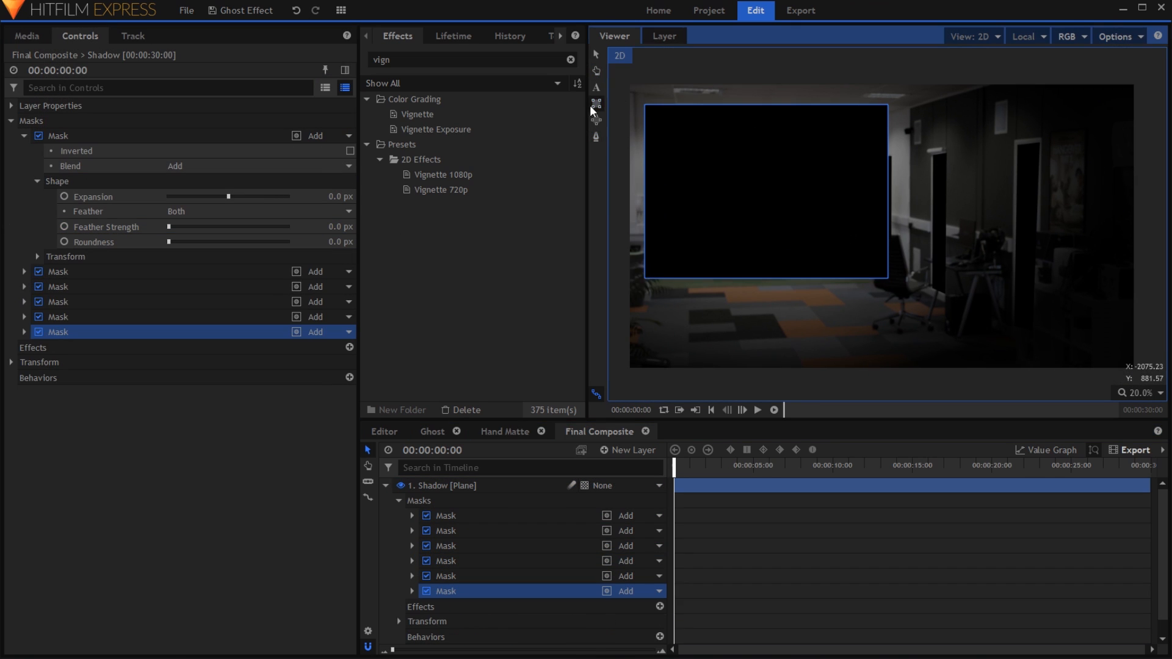
pyautogui.moveTo(646, 277); pyautogui.dragTo(629, 277)
# - Move the large mask to the start of the mask list, feather its edges and make the shadow partly transparent
pyautogui.click(23, 135)
pyautogui.moveTo(58, 212); pyautogui.dragTo(58, 132)
pyautogui.click(24, 136)
pyautogui.click(37, 196)
pyautogui.moveTo(337, 226); pyautogui.dragTo(325, 226)
pyautogui.click(38, 181)
pyautogui.moveTo(335, 227); pyautogui.dragTo(365, 226)
pyautogui.moveTo(226, 244); pyautogui.dragTo(236, 242)
pyautogui.moveTo(255, 302); pyautogui.dragTo(209, 302)
pyautogui.moveTo(235, 242); pyautogui.dragTo(231, 304)
# - Go through the remaining Shadow masks and soften their shapes so they blend with the office
pyautogui.click(24, 151)
pyautogui.click(38, 166)
pyautogui.click(23, 166)
pyautogui.click(37, 226)
pyautogui.click(24, 166)
pyautogui.click(24, 181)
pyautogui.click(24, 196)
pyautogui.click(23, 196)
pyautogui.click(23, 196)
pyautogui.click(23, 196)
pyautogui.click(23, 211)
pyautogui.click(37, 272)
# - Draw a wide rectangular mask across the floor below the shadowed area and set its blend mode to Subtract
pyautogui.click(596, 104)
pyautogui.moveTo(925, 310); pyautogui.dragTo(591, 278)
pyautogui.click(659, 605)
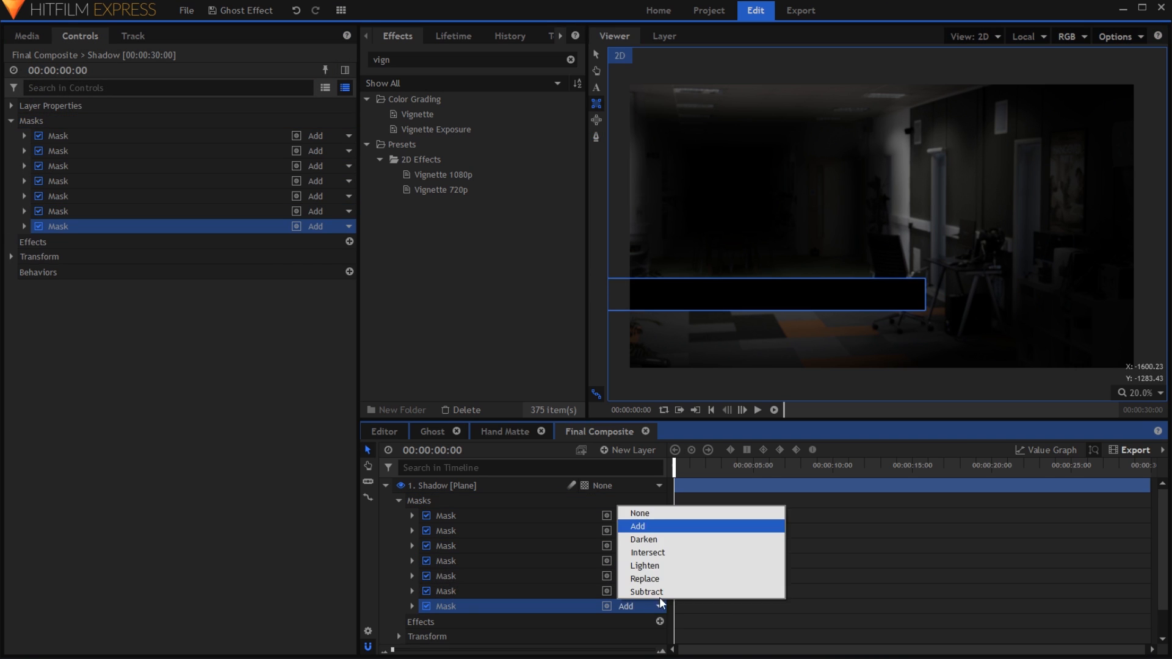
pyautogui.click(690, 539)
# - Increase the Feather Strength of the subtracting floor mask
pyautogui.click(24, 227)
pyautogui.click(37, 287)
pyautogui.click(36, 287)
pyautogui.click(37, 271)
pyautogui.moveTo(167, 316); pyautogui.dragTo(175, 317)
pyautogui.click(24, 226)
# - Draw a tall, narrow rectangular mask on the Shadow layer along the office's left edge and set its blend mode to Subtract
pyautogui.click(597, 103)
pyautogui.moveTo(638, 297); pyautogui.dragTo(588, 93)
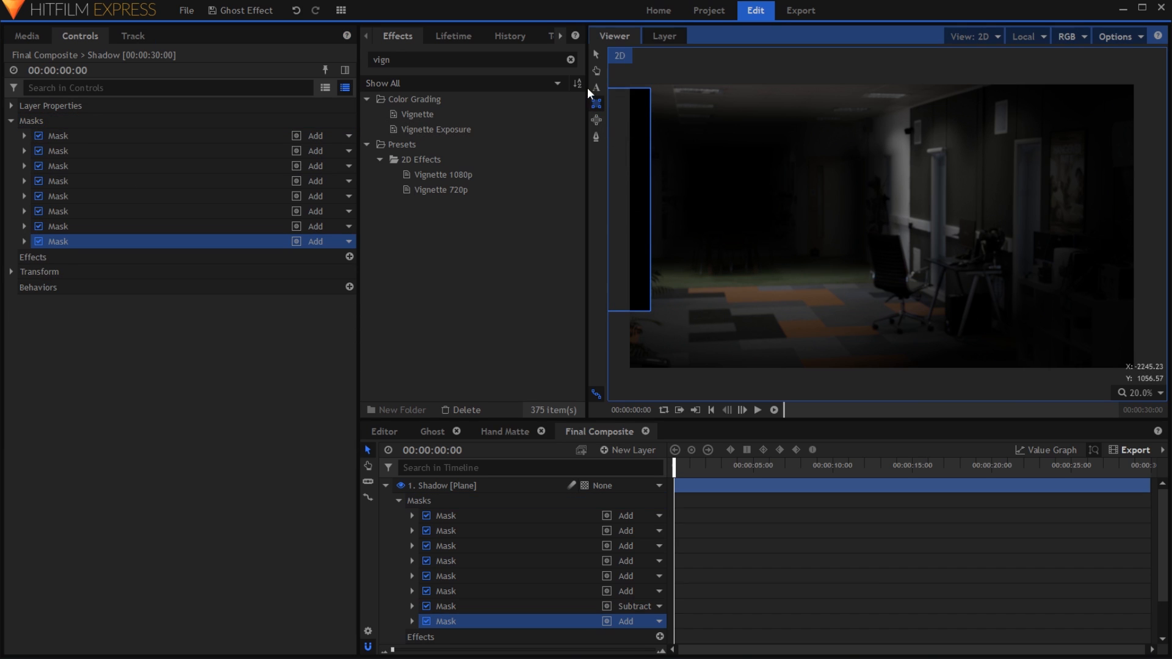
pyautogui.moveTo(629, 177); pyautogui.dragTo(635, 182)
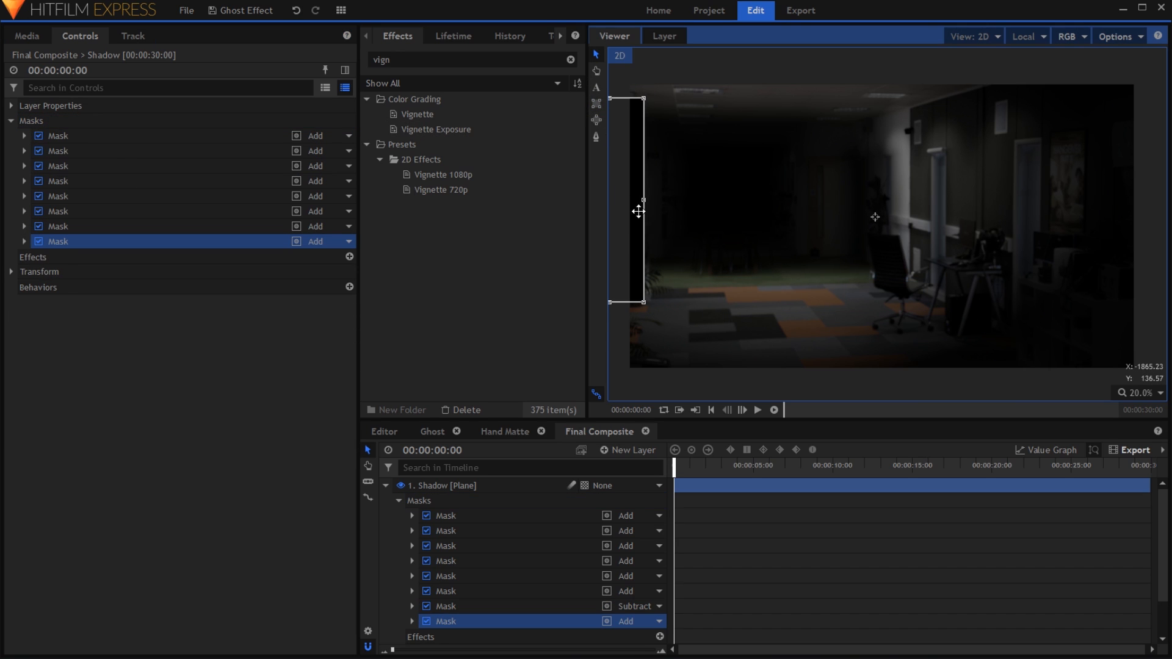
pyautogui.click(348, 241)
pyautogui.click(346, 337)
# - Slightly increase the Feather Strength of the new left-edge mask and set its opacity to 49%
pyautogui.click(24, 241)
pyautogui.click(37, 287)
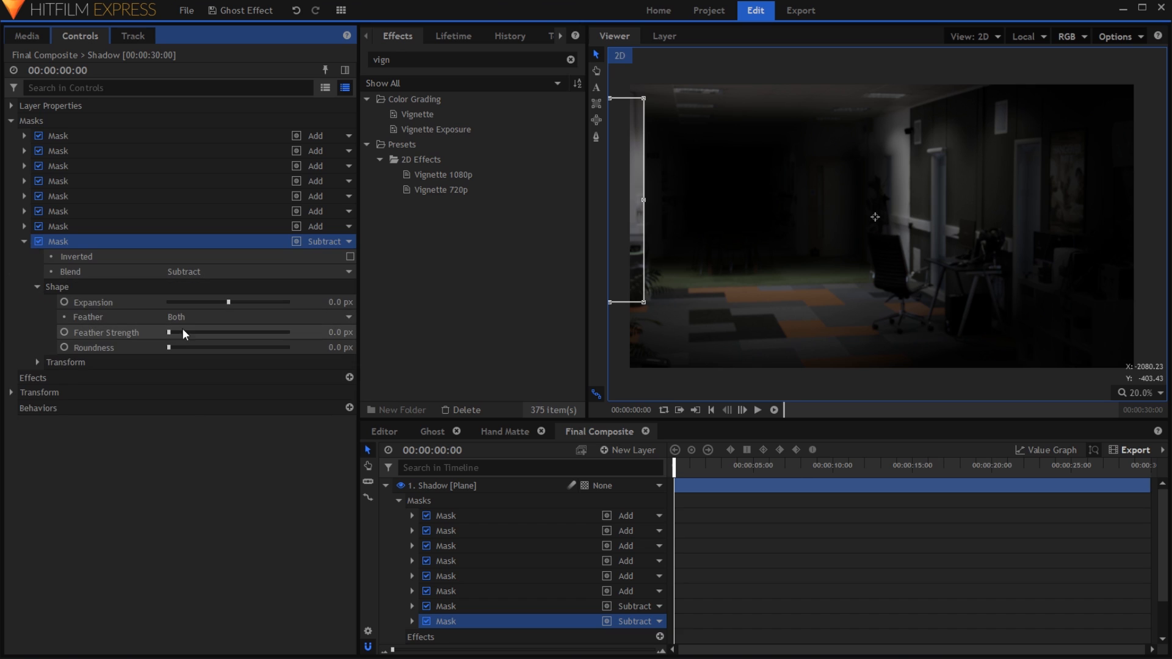
pyautogui.moveTo(168, 332); pyautogui.dragTo(176, 331)
pyautogui.click(36, 287)
pyautogui.click(37, 302)
pyautogui.moveTo(288, 332); pyautogui.dragTo(222, 332)
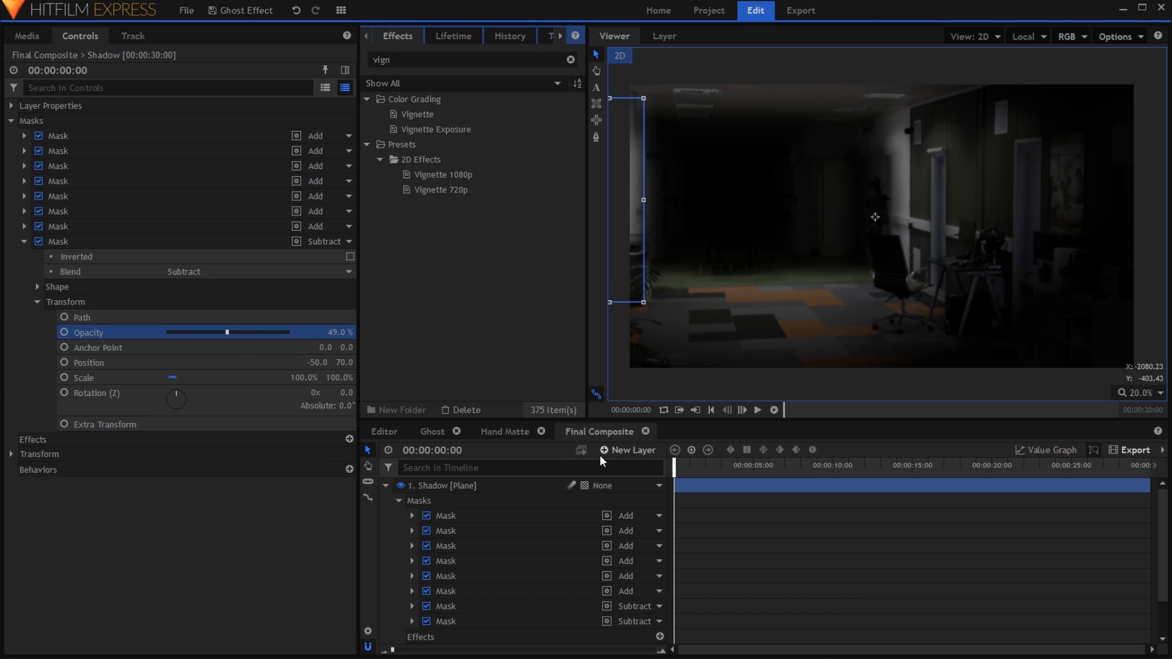
pyautogui.click(460, 504)
pyautogui.click(11, 121)
# - Add the Ghost composite shot to the Final Composite timeline above the Shadow layer
pyautogui.click(18, 35)
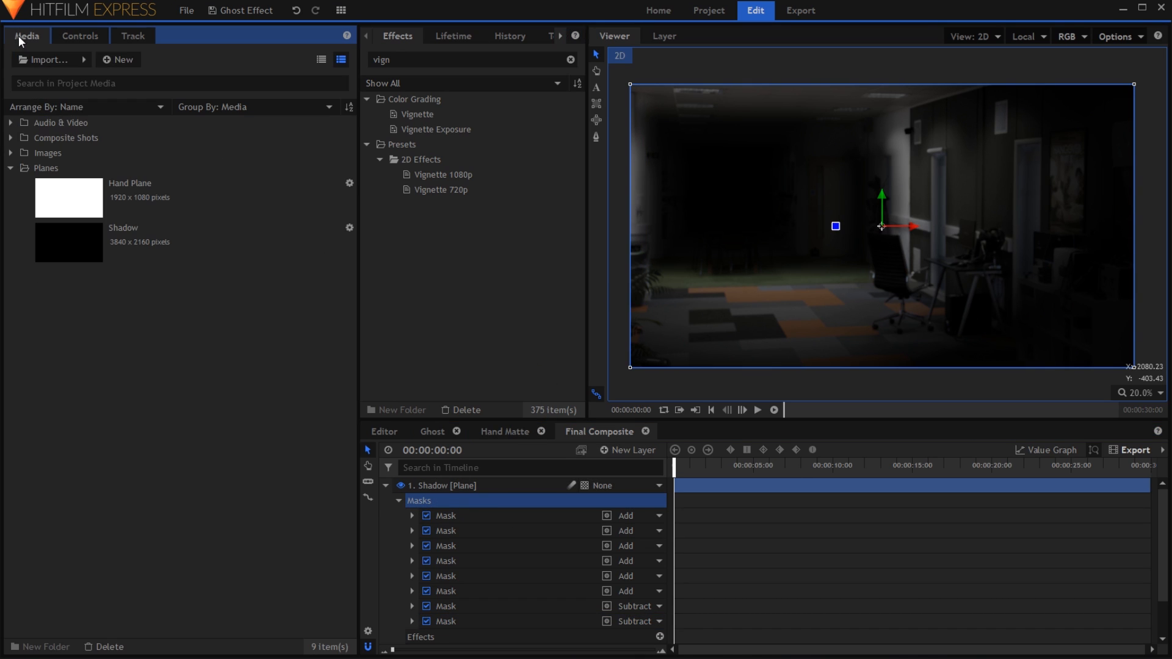
pyautogui.click(9, 169)
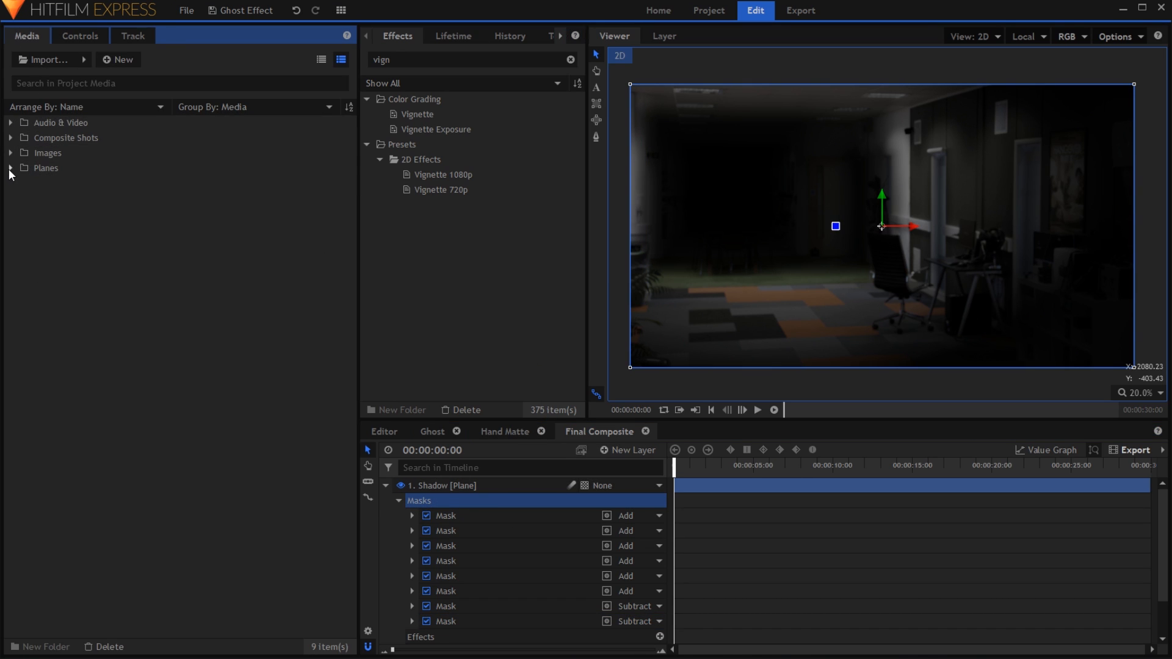
pyautogui.click(9, 138)
pyautogui.moveTo(116, 203); pyautogui.dragTo(452, 488)
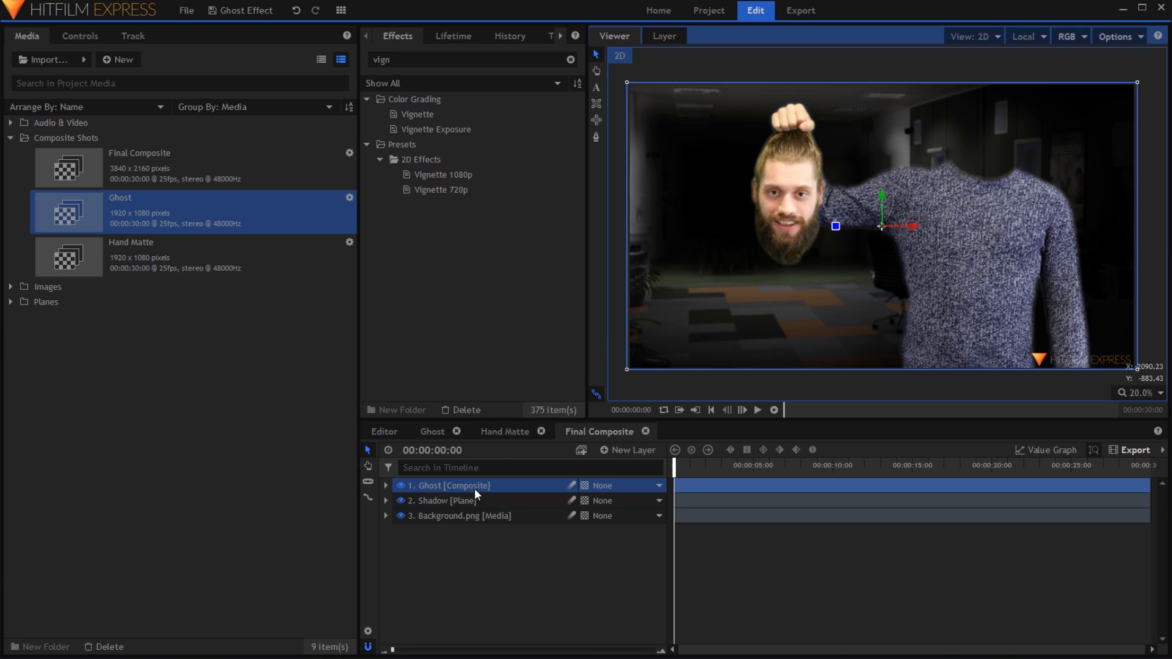
# - Duplicate the Ghost layer and rename the copy Ghost Overlay
pyautogui.click(494, 488)
pyautogui.hotkey('ctrl', 'd')
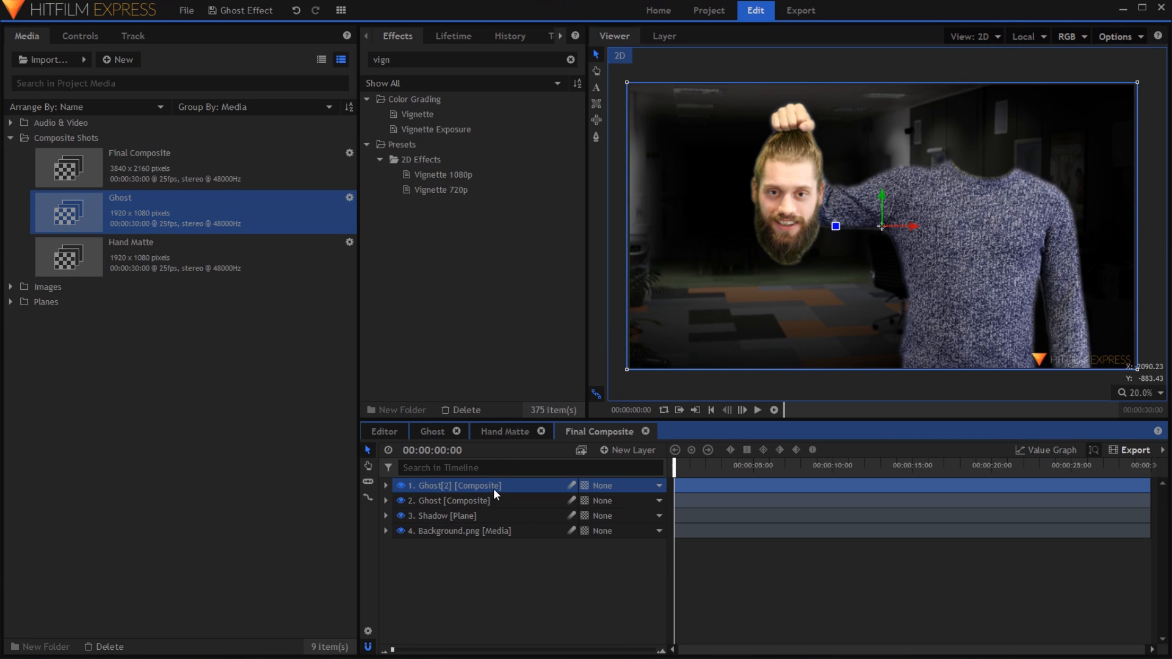
pyautogui.press('F2')
pyautogui.click(486, 484)
pyautogui.press('BackSpace')
pyautogui.press('BackSpace')
pyautogui.press('BackSpace')
pyautogui.write('Overlay')
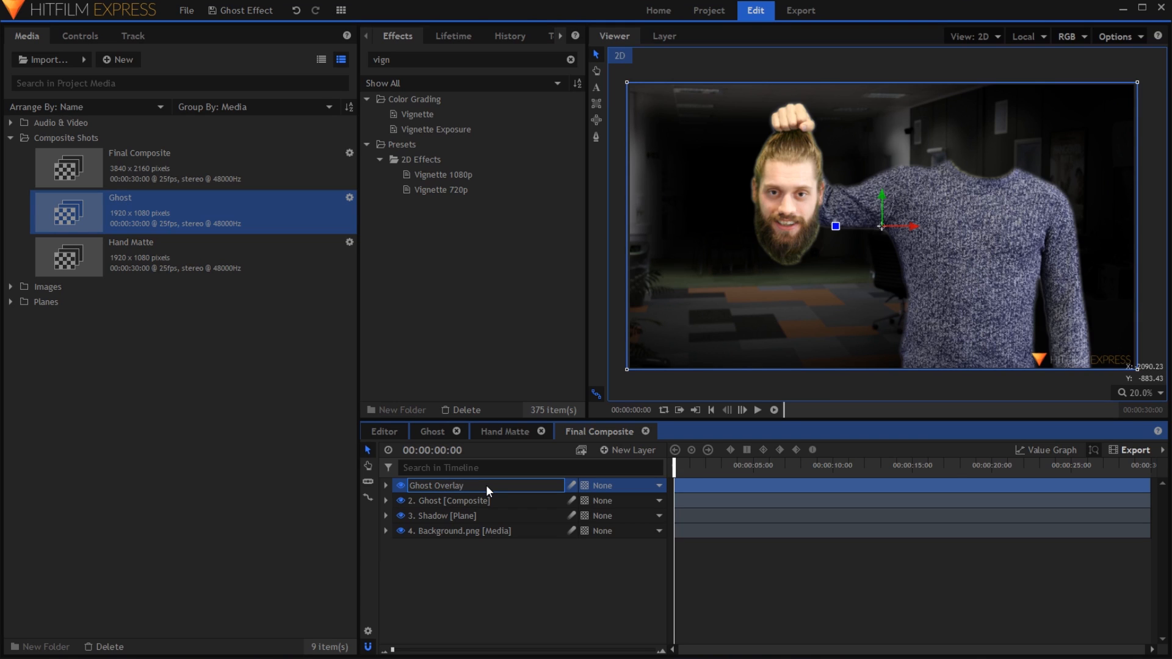
pyautogui.press('Return')
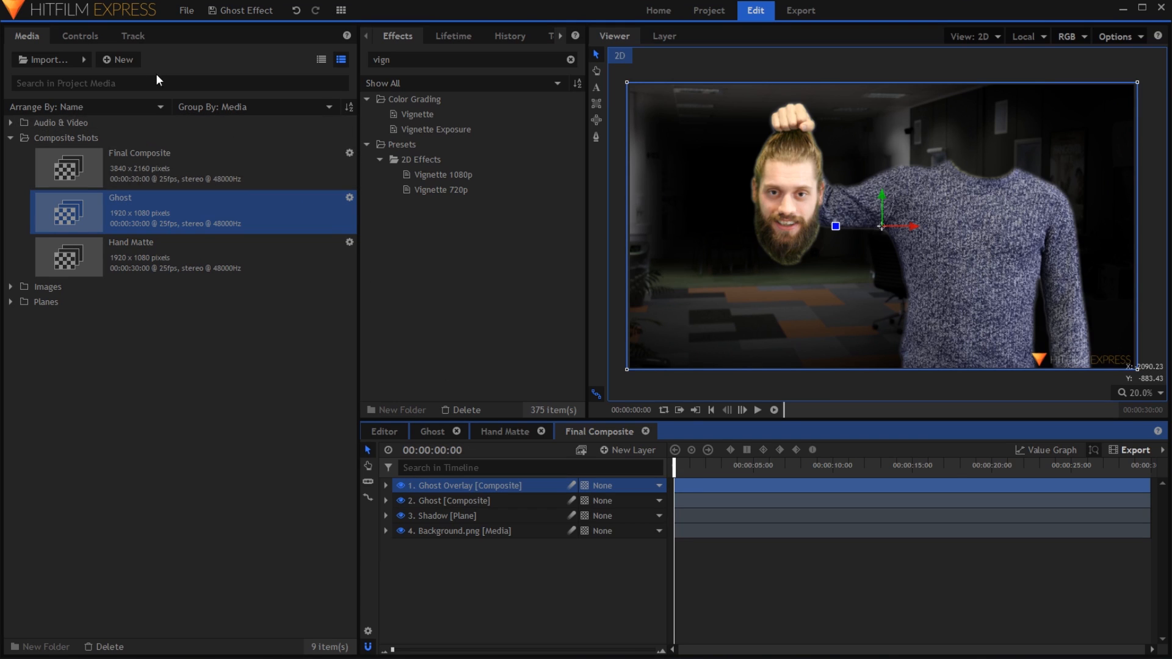
# - Set the Ghost Overlay layer's blend mode to Overlay and move the layer below Ghost
pyautogui.click(80, 36)
pyautogui.click(16, 108)
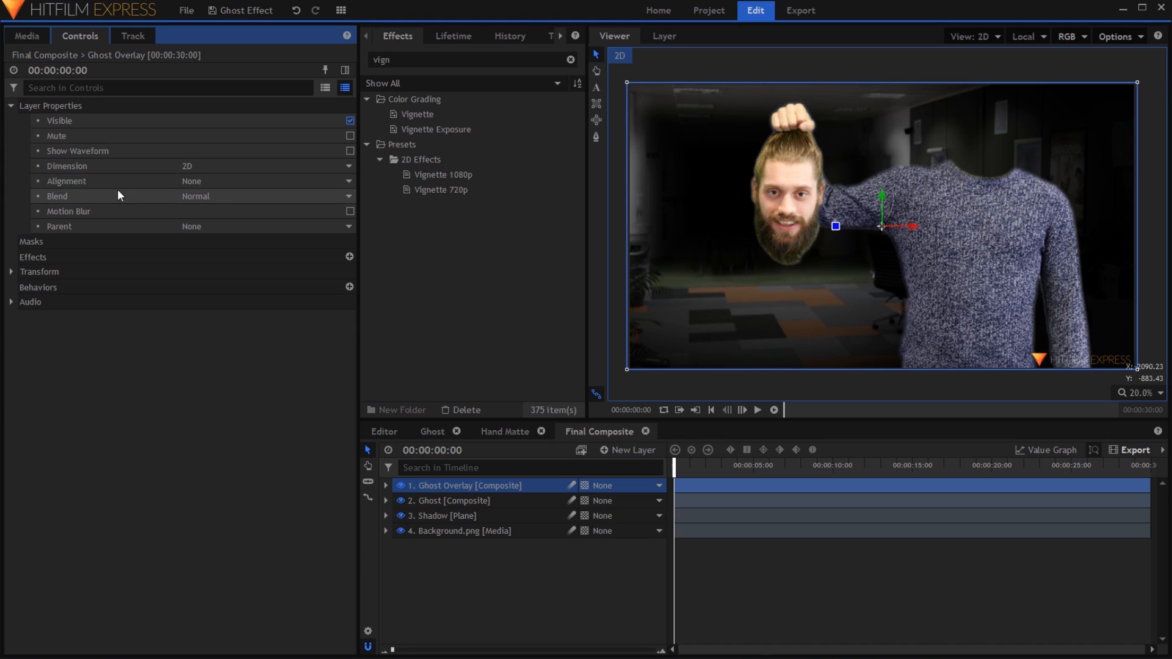
pyautogui.click(263, 196)
pyautogui.click(244, 408)
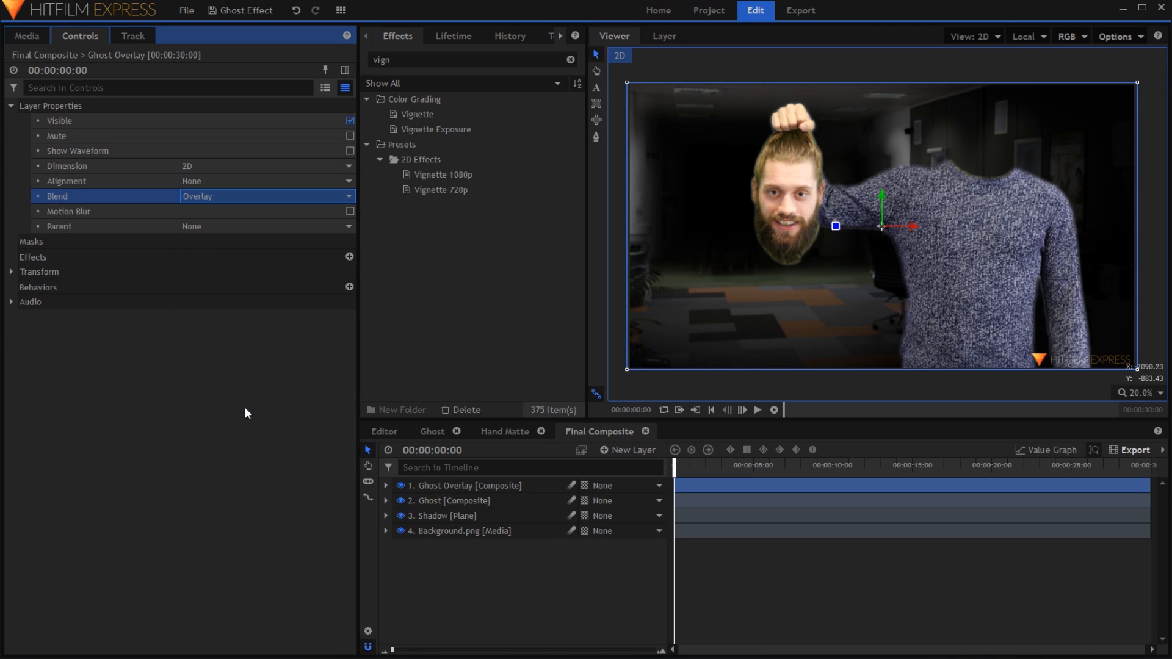
pyautogui.moveTo(438, 485)
pyautogui.mouseDown()
pyautogui.moveTo(446, 515)
pyautogui.moveTo(440, 503)
pyautogui.mouseUp()
# - Set the Ghost Overlay layer's opacity to 85%
pyautogui.click(386, 500)
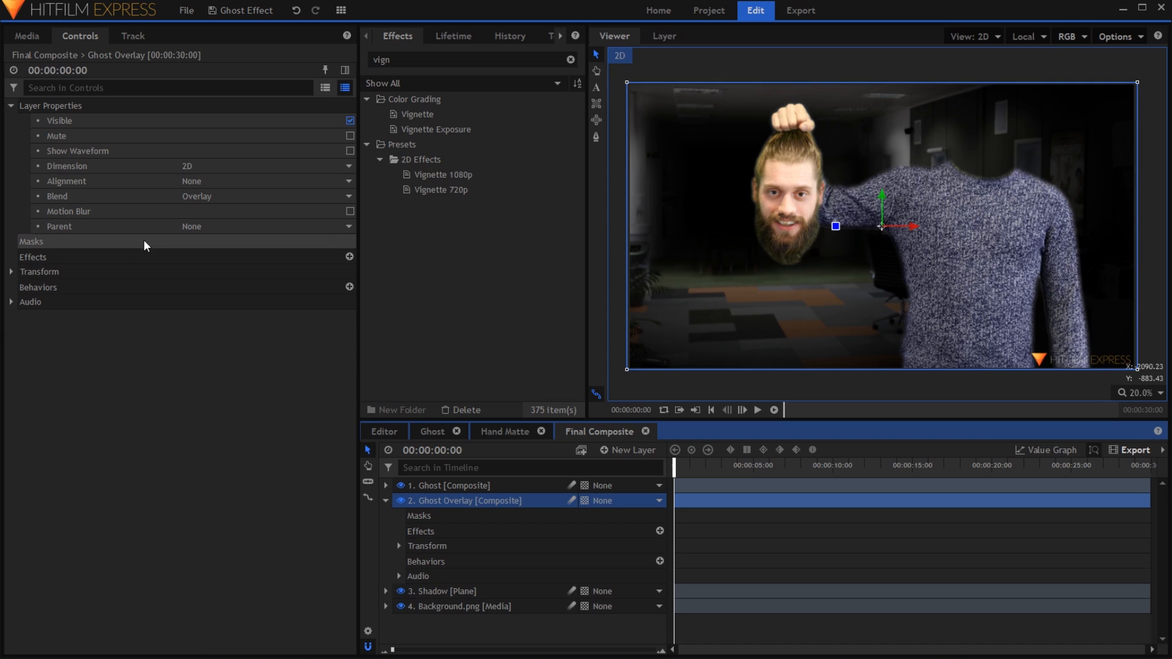
pyautogui.click(31, 273)
pyautogui.click(338, 287)
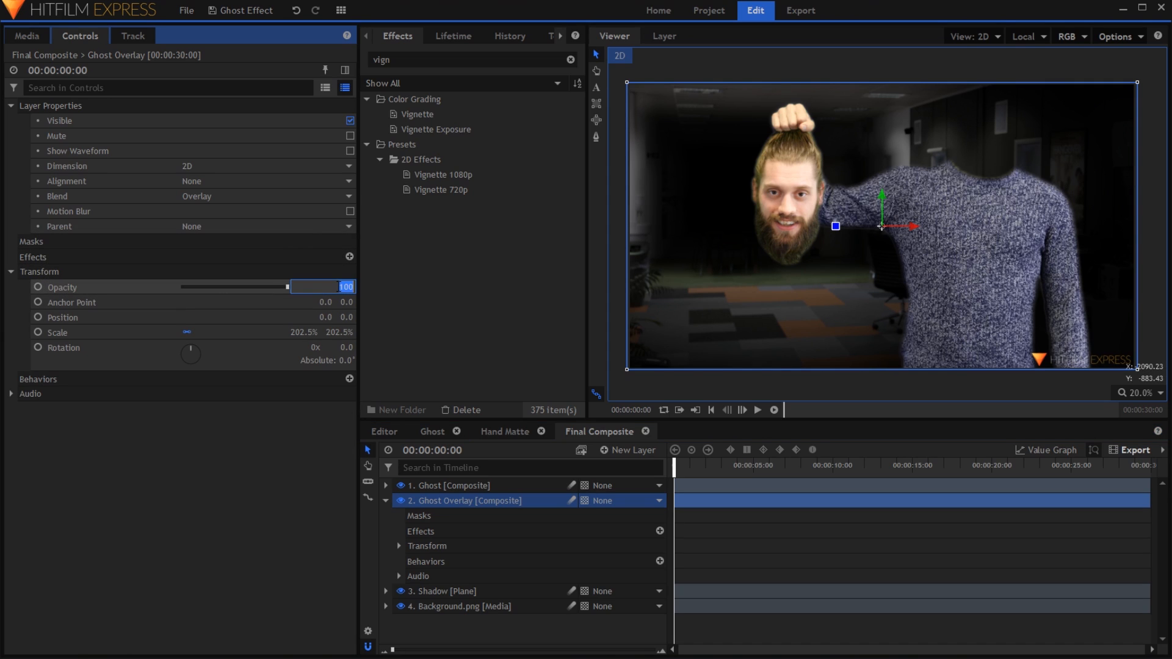
pyautogui.write('85')
pyautogui.press('Return')
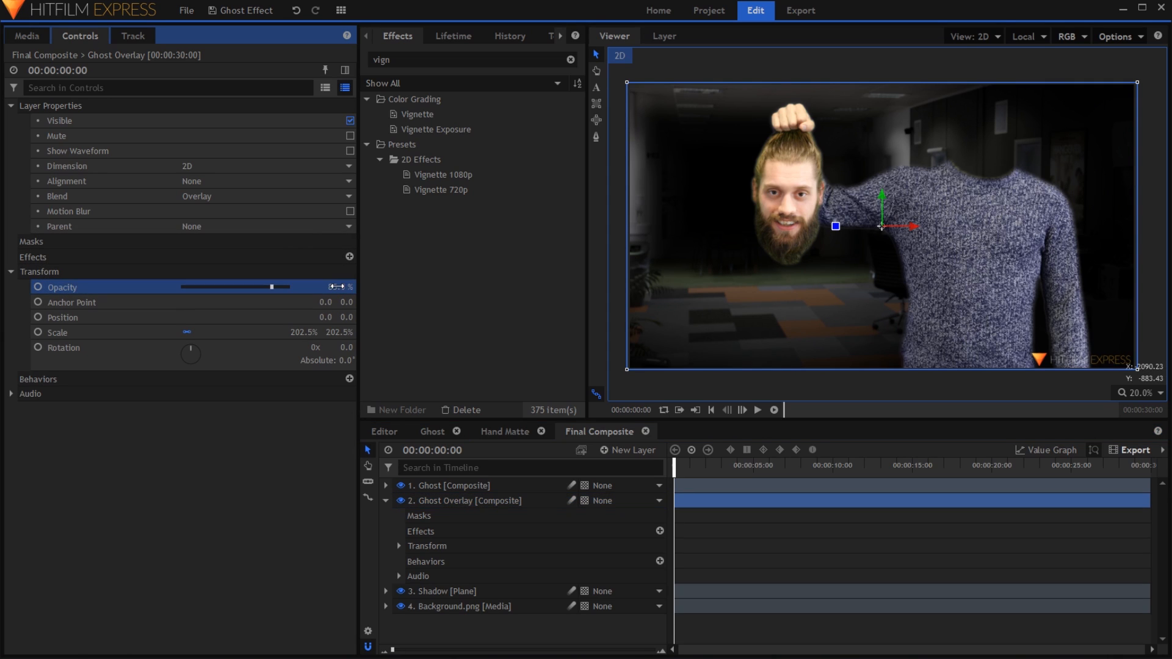
pyautogui.click(386, 500)
# - Set the opacity of the original Ghost layer to 27%
pyautogui.click(430, 485)
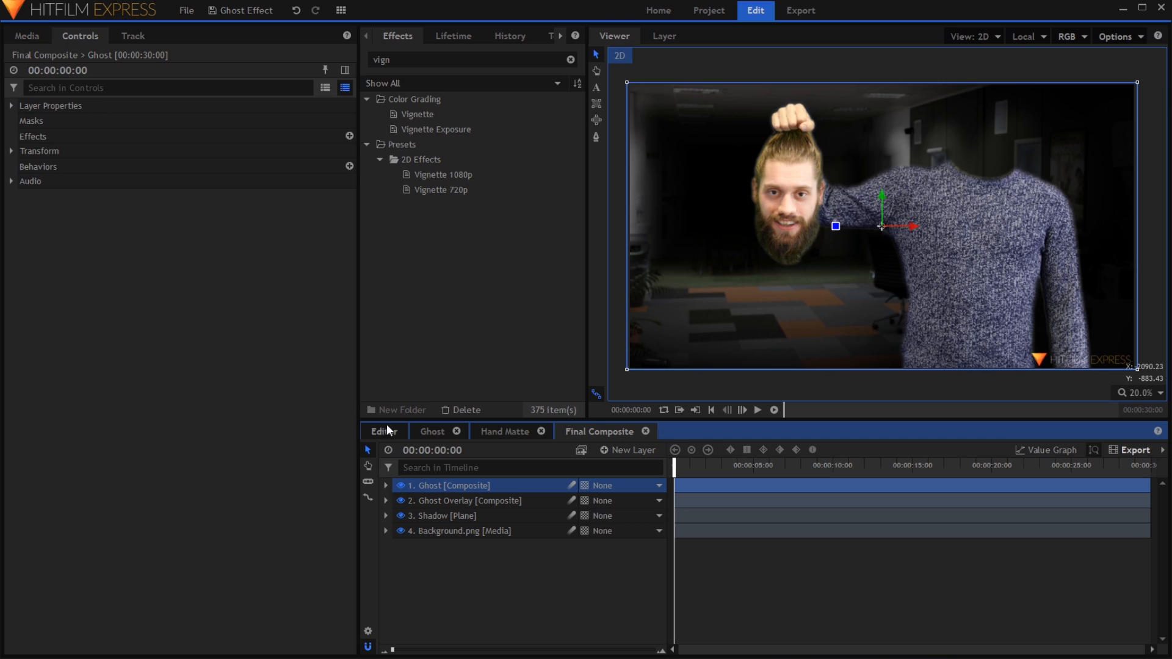
pyautogui.click(13, 152)
pyautogui.click(335, 165)
pyautogui.write('27')
pyautogui.press('Return')
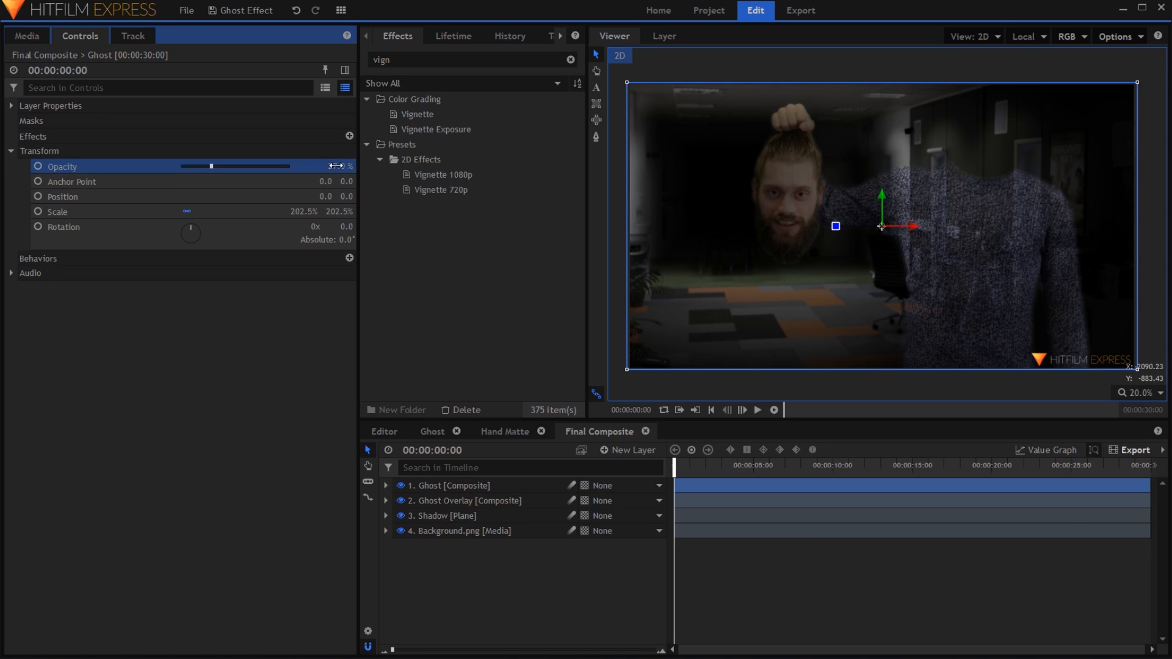
pyautogui.click(11, 151)
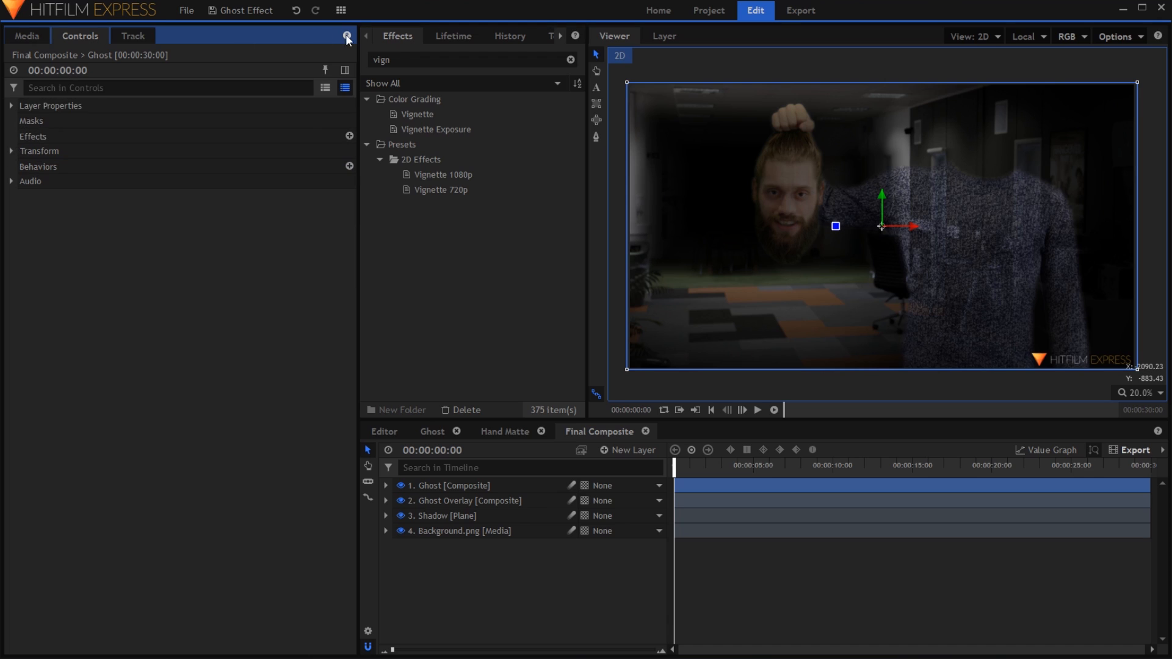
# - Apply the Hue, Saturation & Lightness effect to the Ghost layer and set its master Saturation to -50
pyautogui.doubleClick(412, 64)
pyautogui.write('hue')
pyautogui.moveTo(433, 111); pyautogui.dragTo(482, 486)
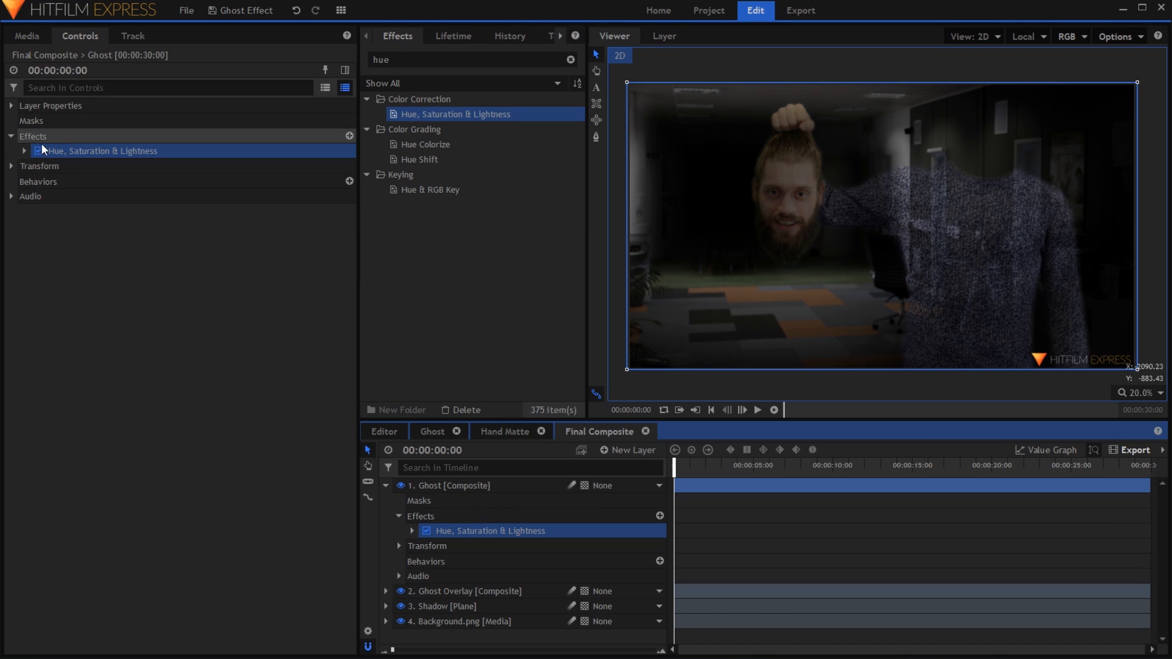
pyautogui.click(23, 151)
pyautogui.click(37, 166)
pyautogui.click(339, 196)
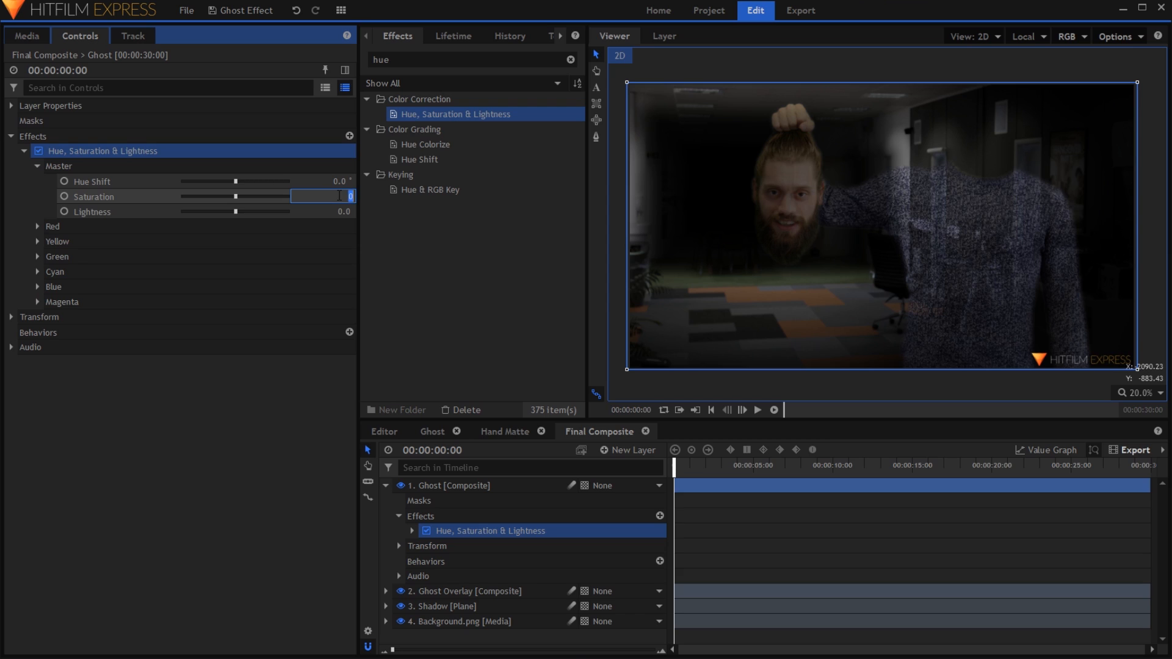
pyautogui.write('-50')
pyautogui.press('Return')
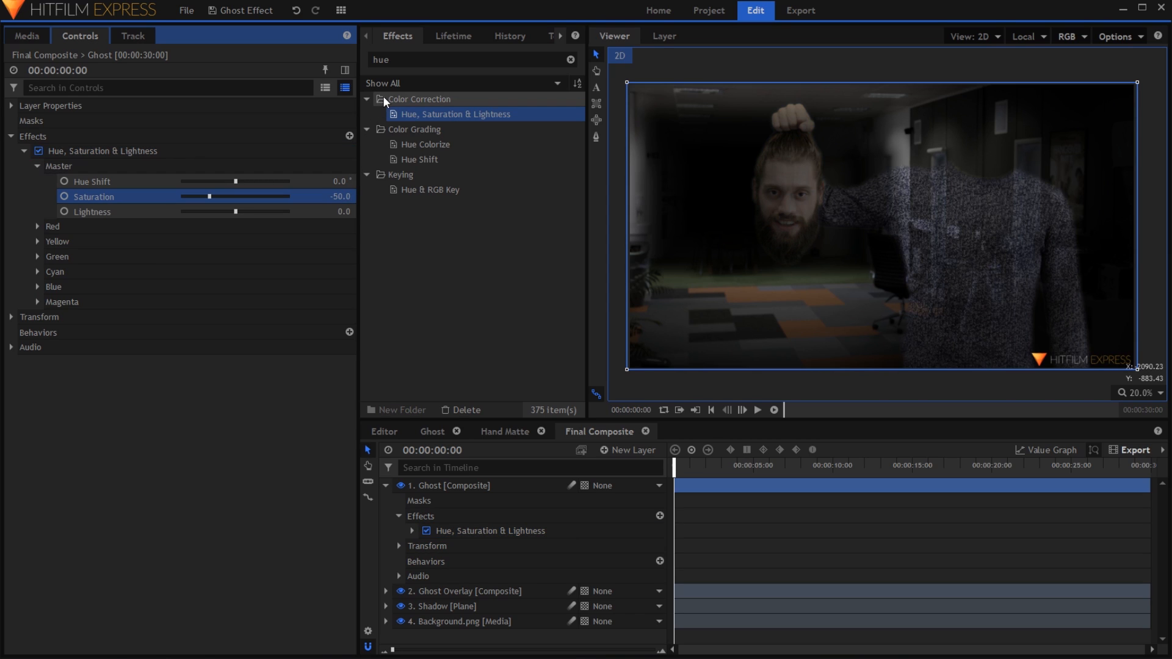
# - Add the Lightsword Ultra (Glow Only) effect to the Ghost layer after Hue, Saturation & Lightness
pyautogui.click(570, 59)
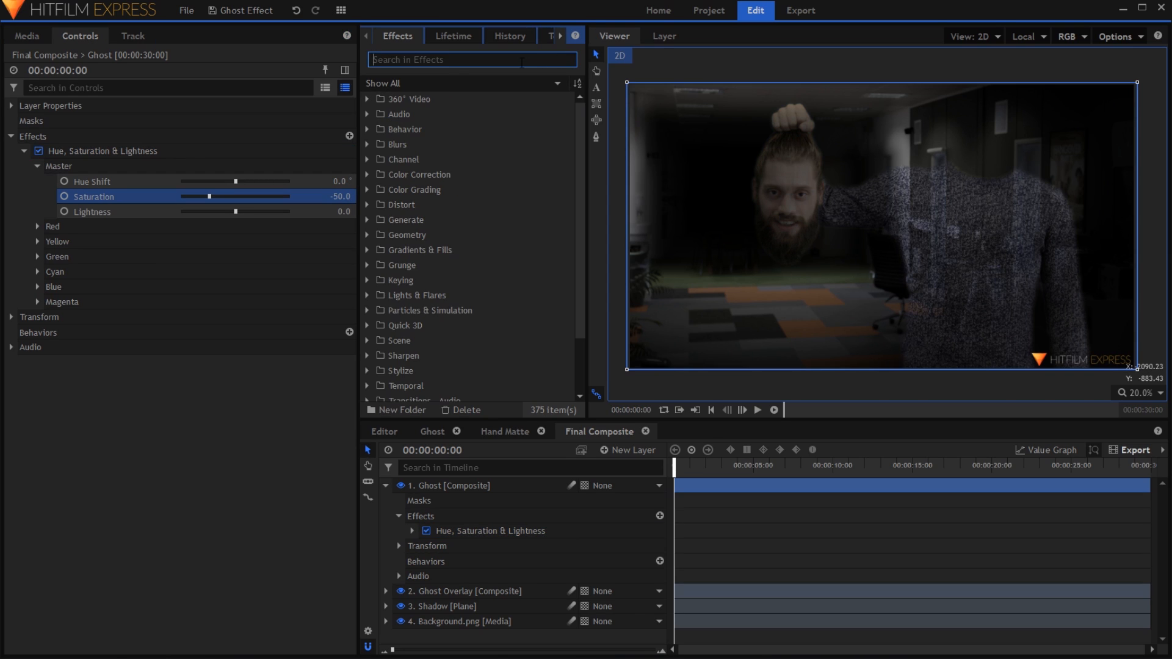
pyautogui.write('ultra')
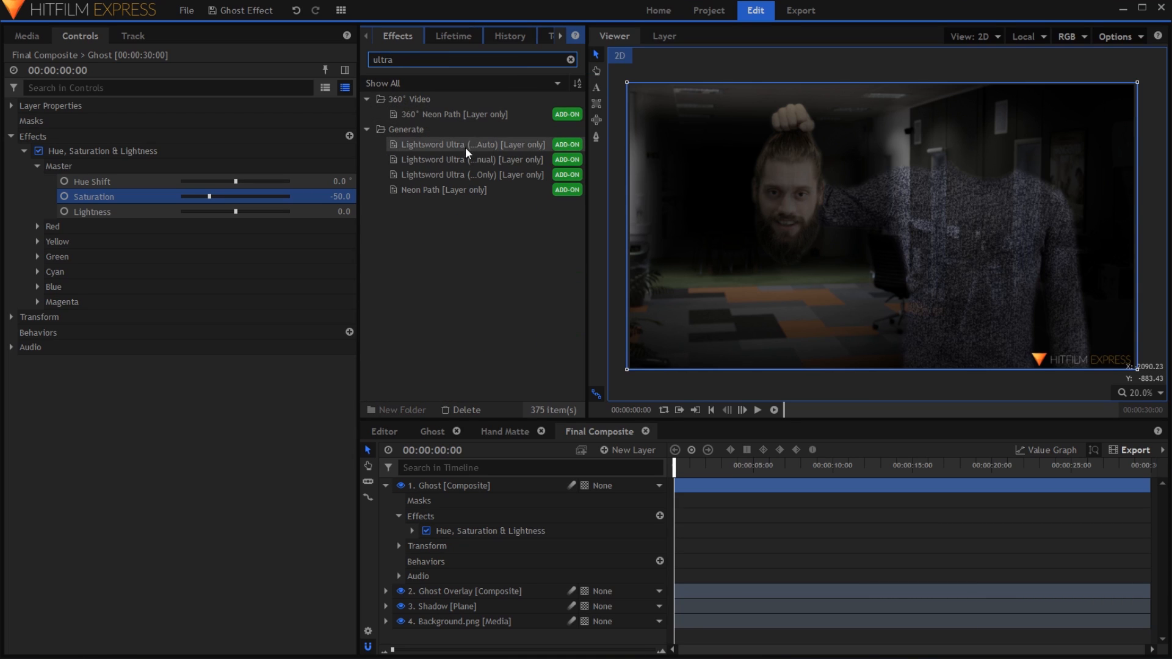
pyautogui.moveTo(445, 175); pyautogui.dragTo(98, 311)
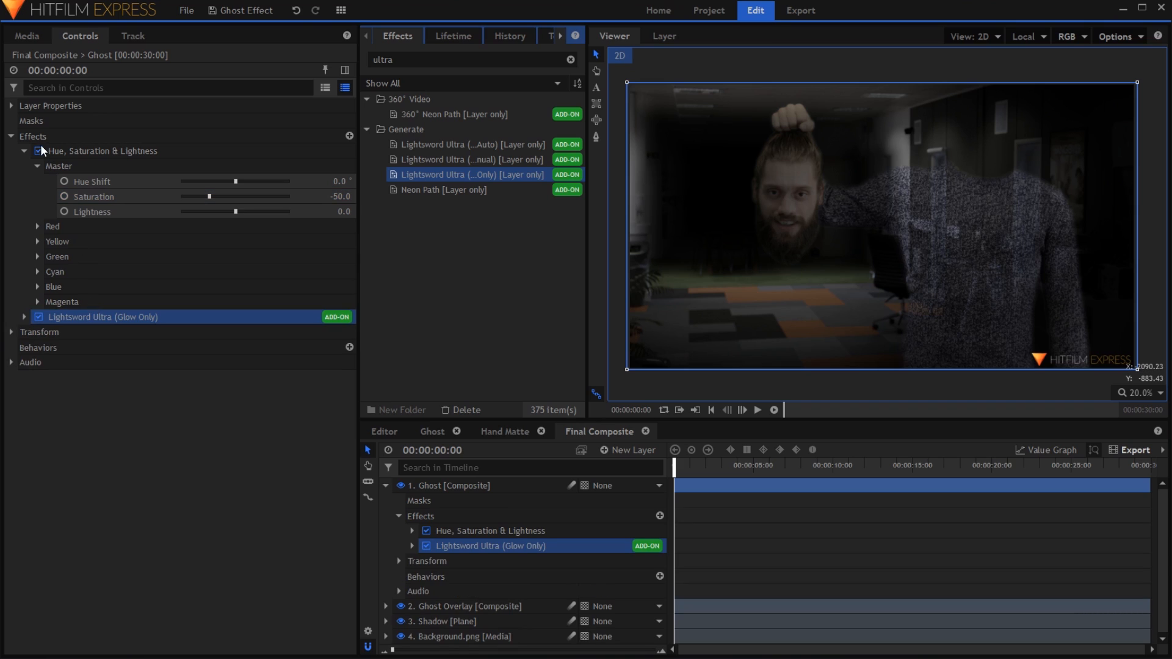
pyautogui.click(24, 151)
# - Set the Inner Glow width of the Lightsword Ultra effect to 60 px
pyautogui.click(24, 166)
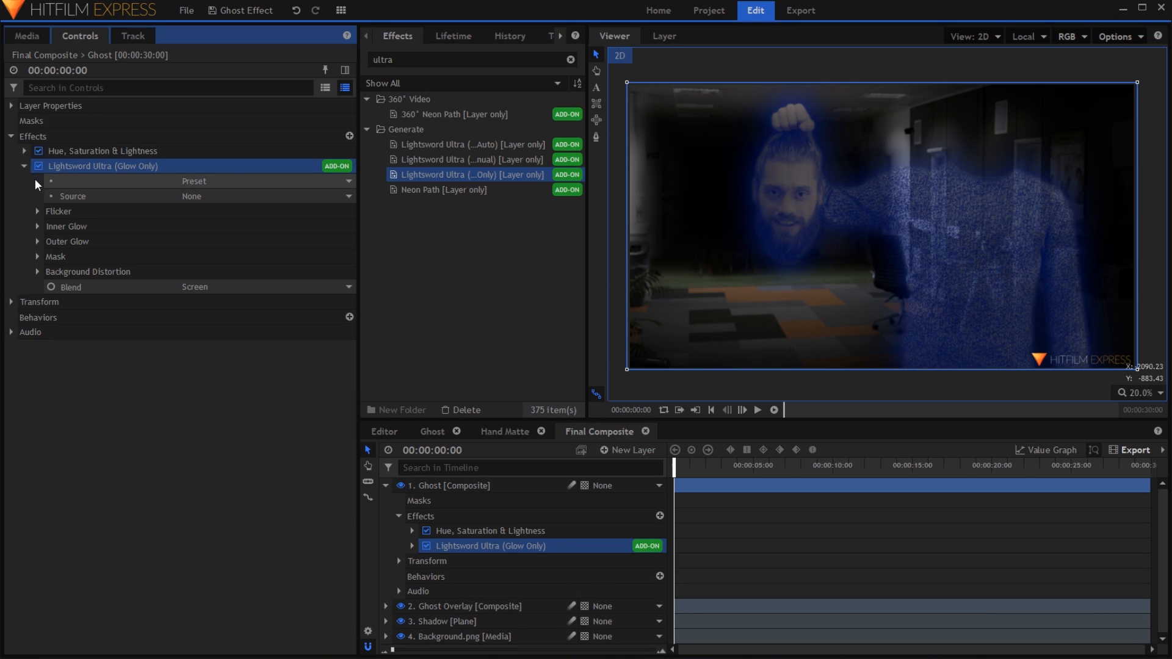
pyautogui.click(37, 226)
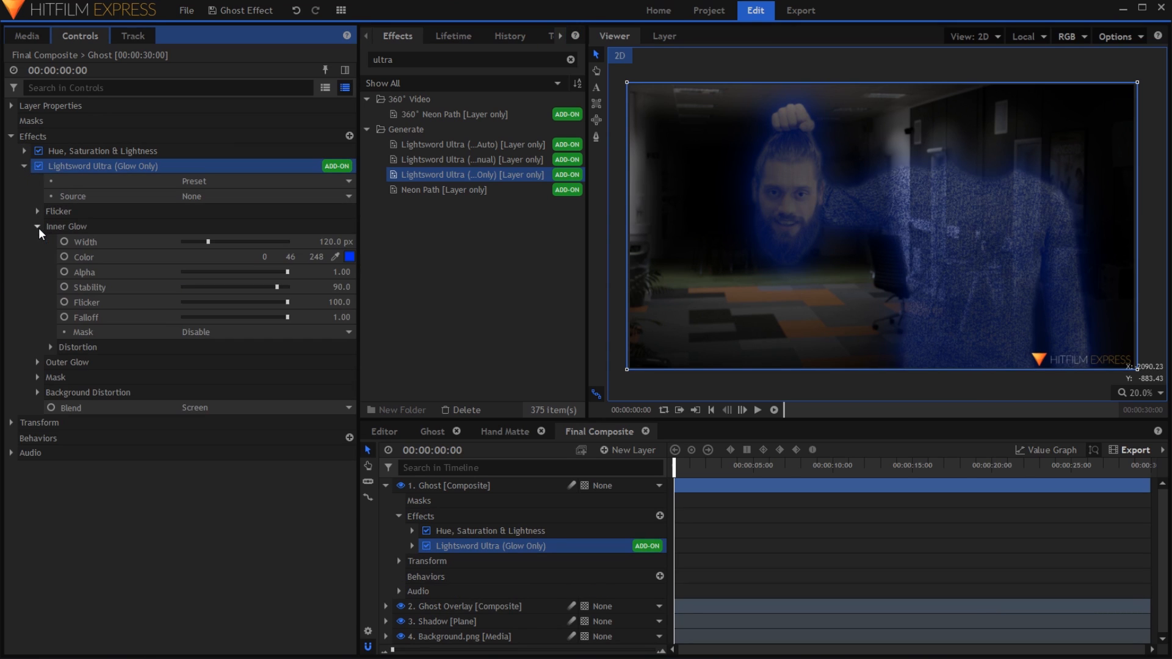
pyautogui.click(337, 242)
pyautogui.write('6')
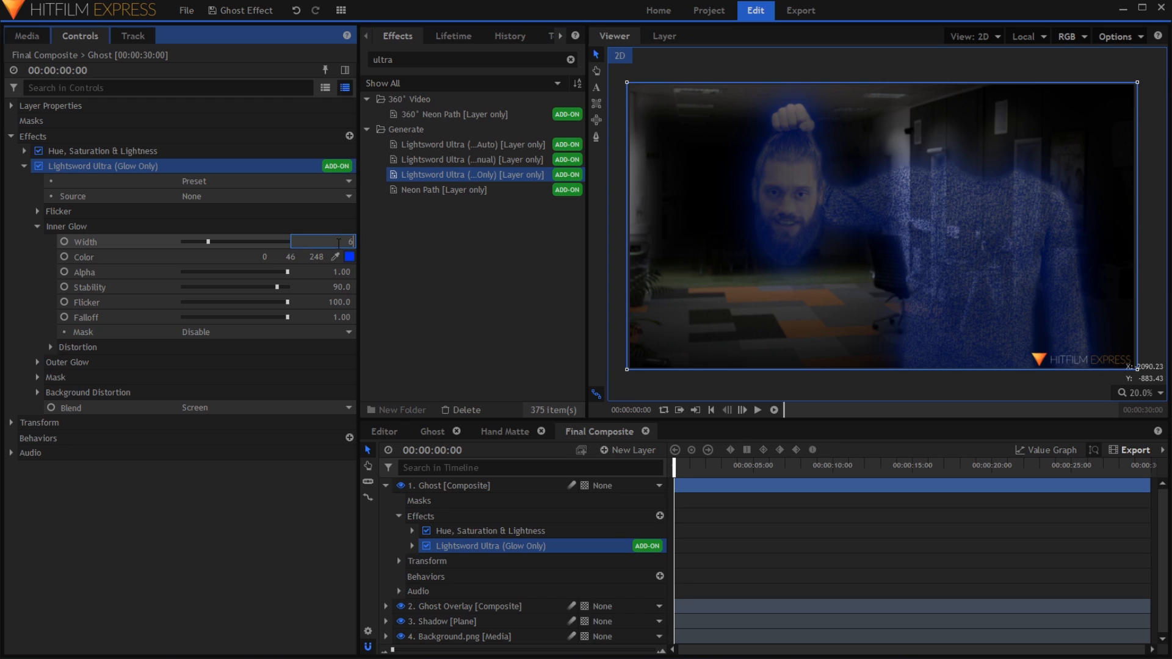
pyautogui.write('0')
pyautogui.press('Return')
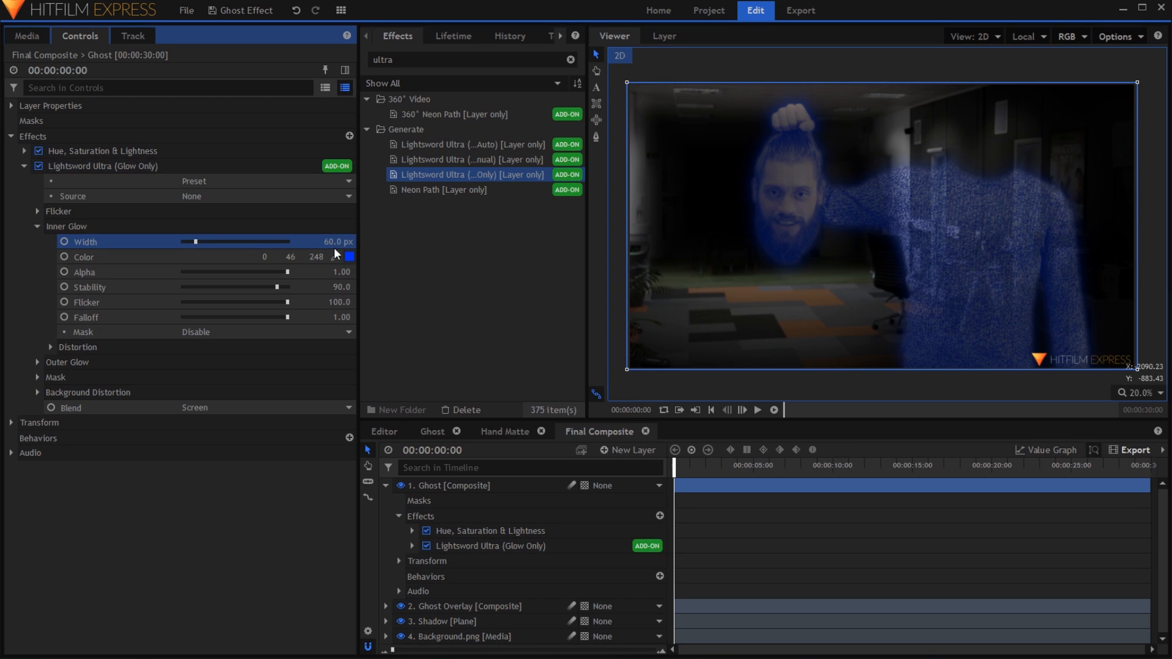
# - Change the Inner Glow color to white (#ffffff) and set its Alpha to 0.2
pyautogui.click(350, 257)
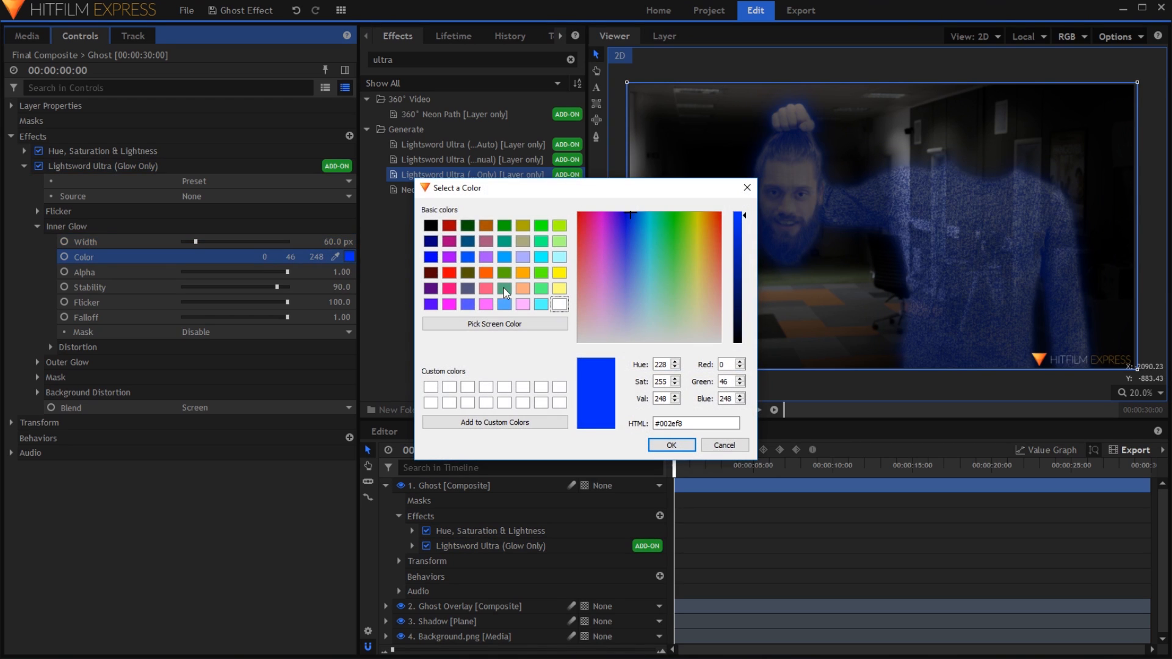
pyautogui.click(560, 304)
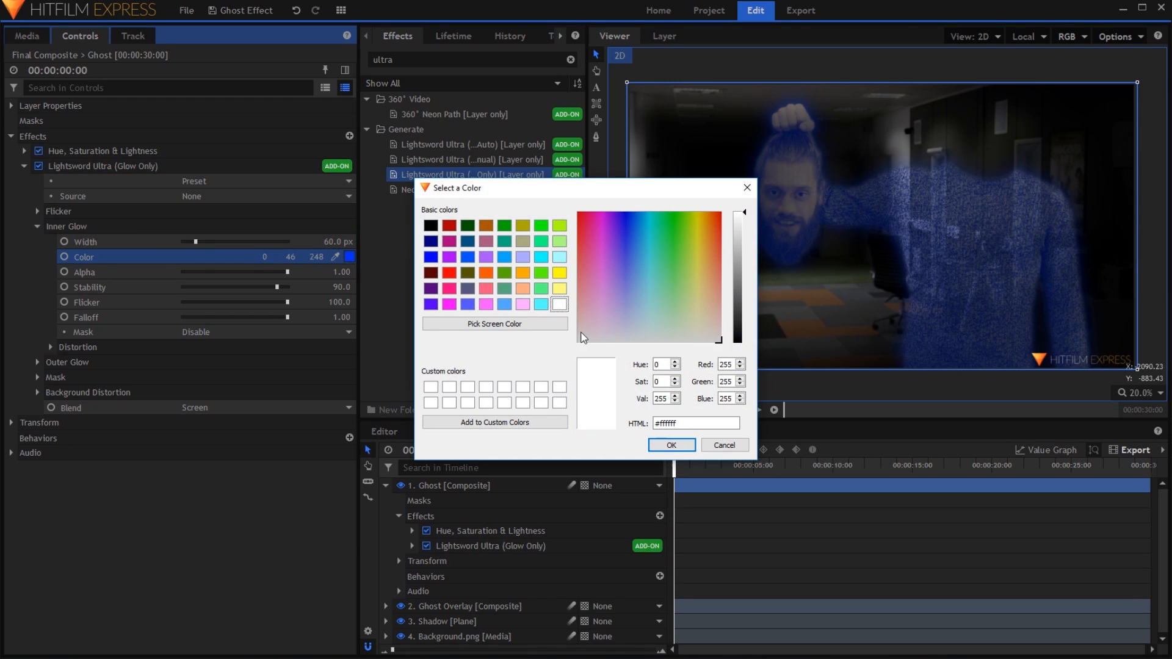
pyautogui.click(670, 446)
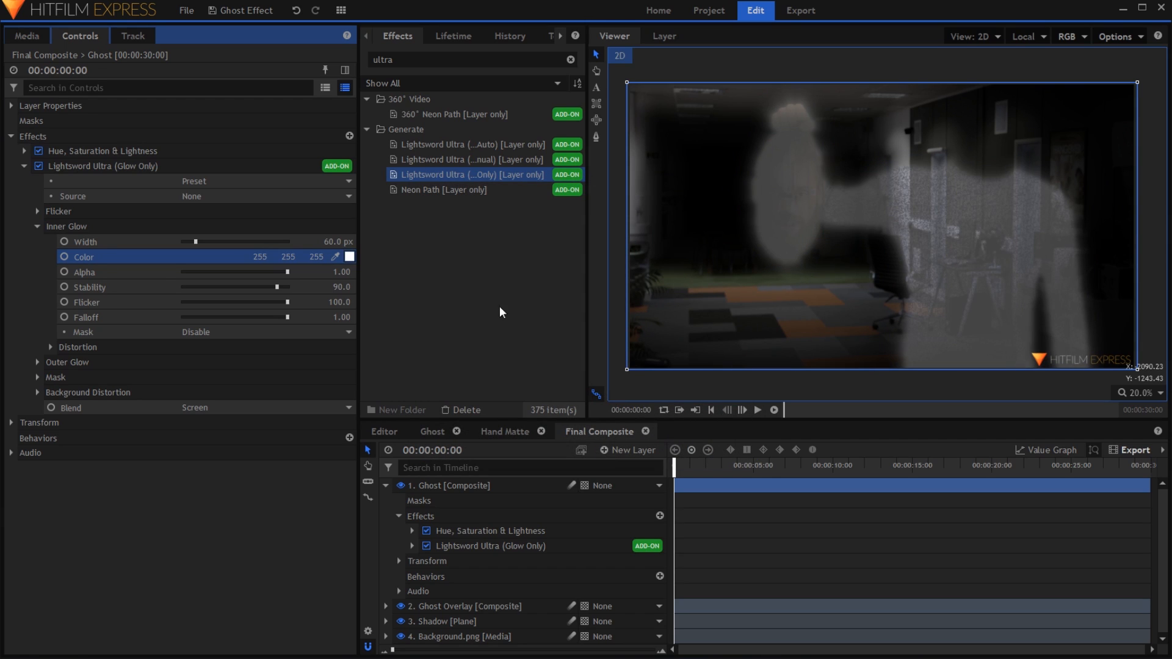
pyautogui.click(342, 272)
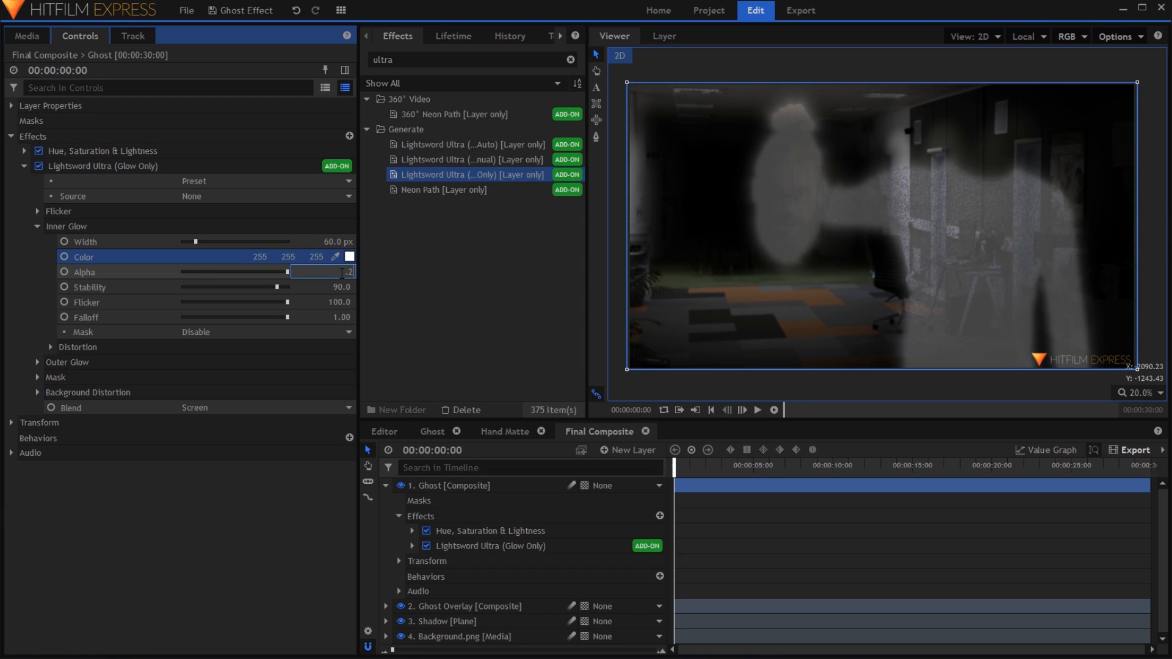
pyautogui.write('0.2')
pyautogui.press('Return')
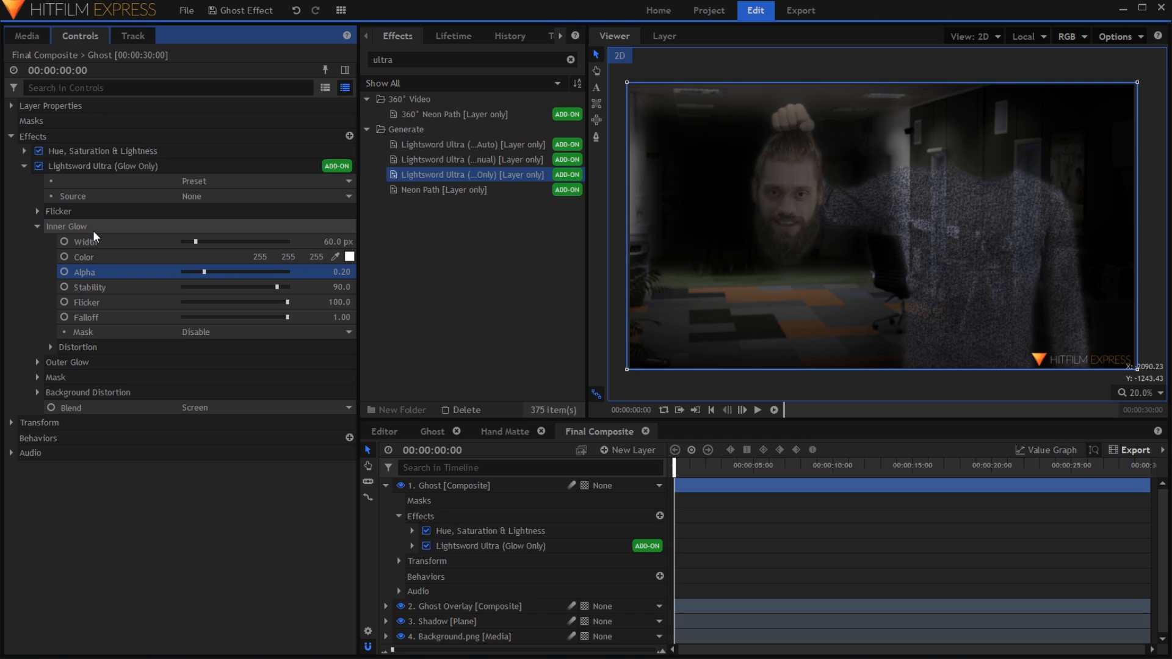
# - Set the Outer Glow width of the Lightsword Ultra effect to 120 px
pyautogui.click(38, 227)
pyautogui.click(37, 241)
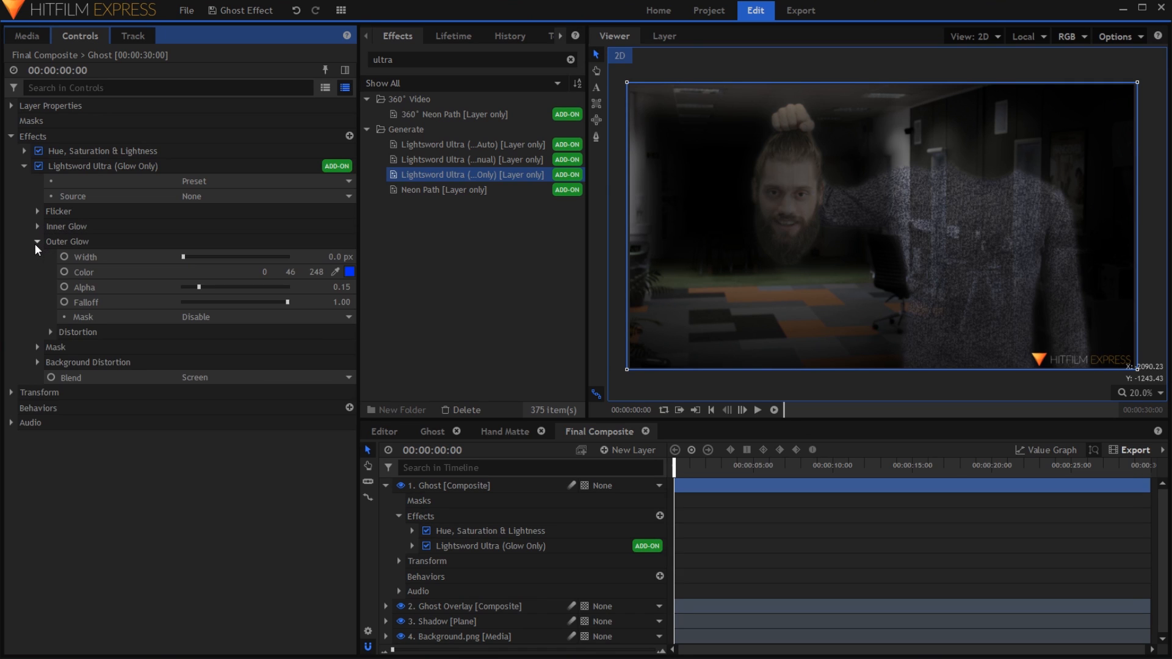
pyautogui.click(344, 256)
pyautogui.write('120')
pyautogui.press('Return')
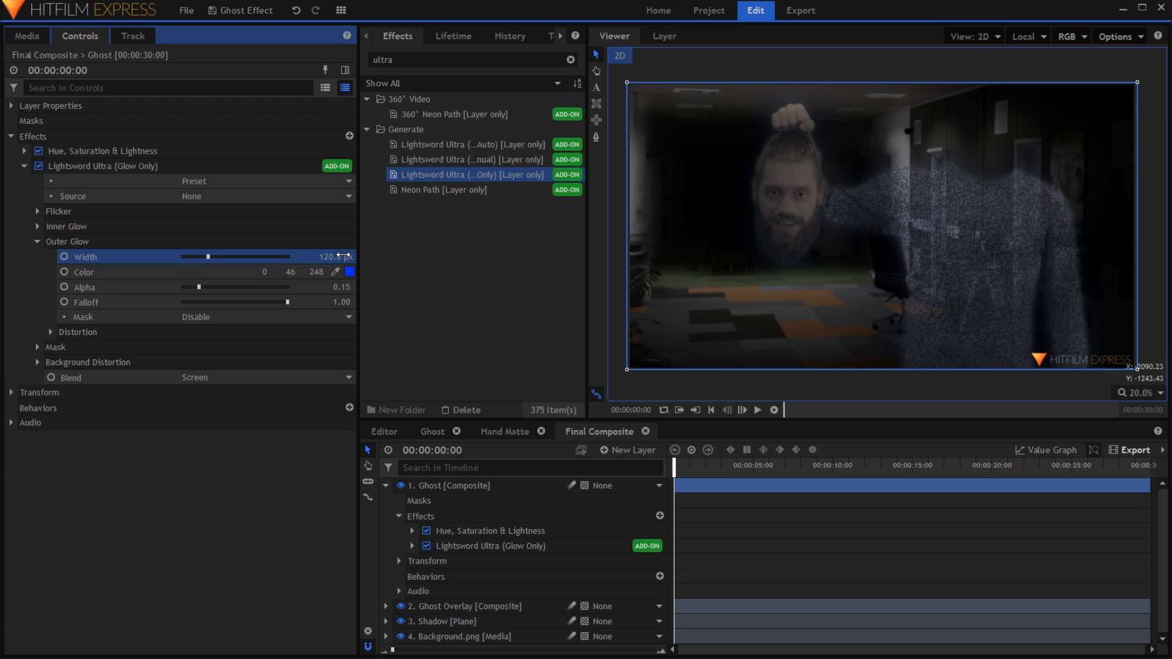
# - Change the Outer Glow color to white (#ffffff) and set its Alpha to 0.25
pyautogui.click(350, 271)
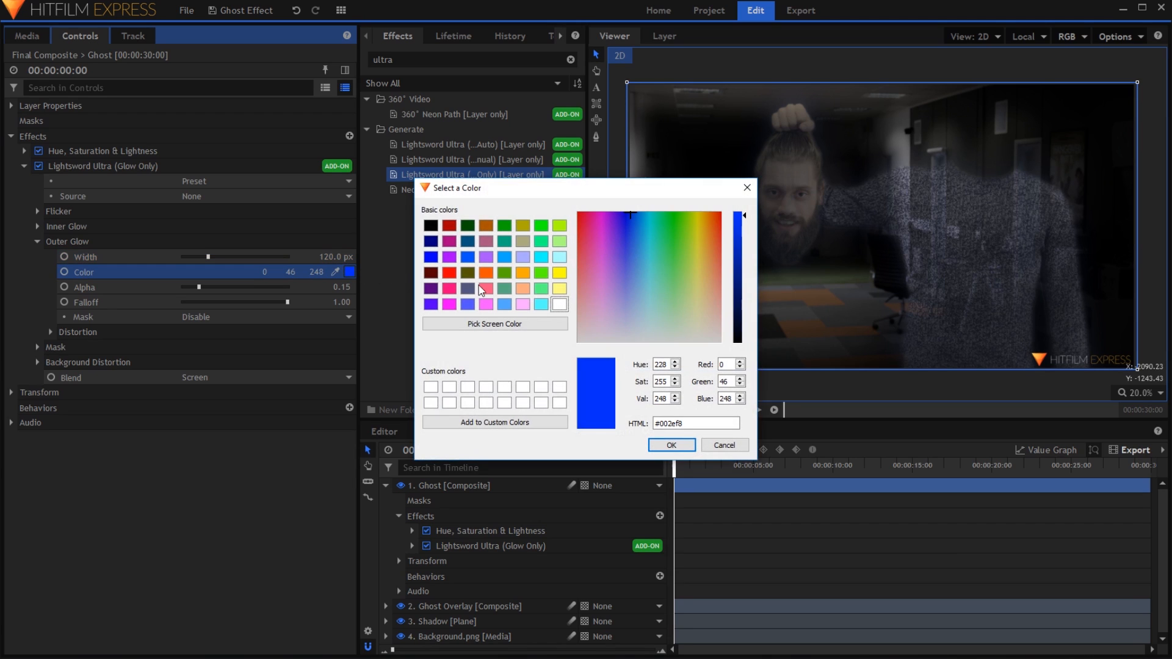
pyautogui.click(560, 304)
pyautogui.click(674, 444)
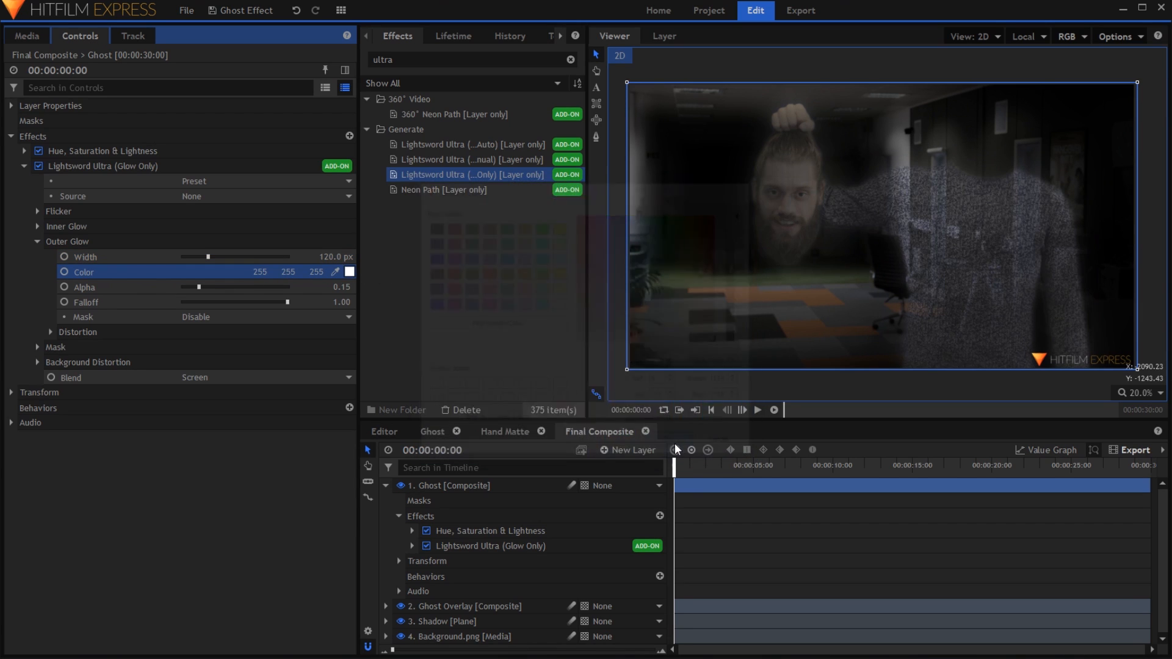
pyautogui.click(337, 287)
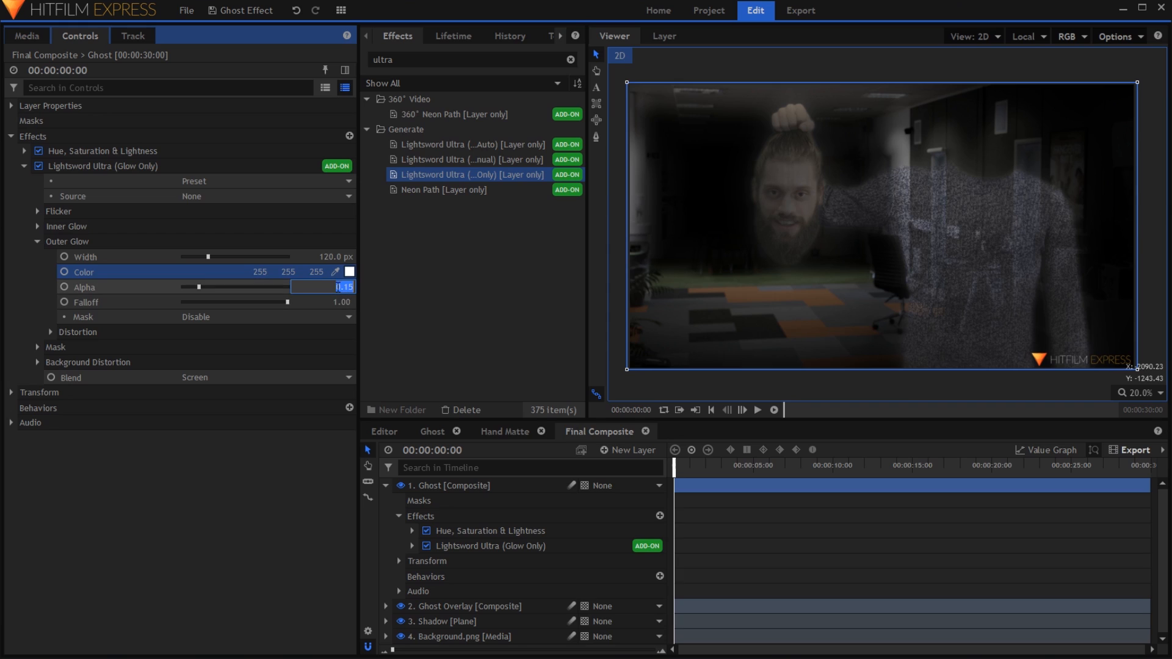
pyautogui.write('0.25')
pyautogui.press('Return')
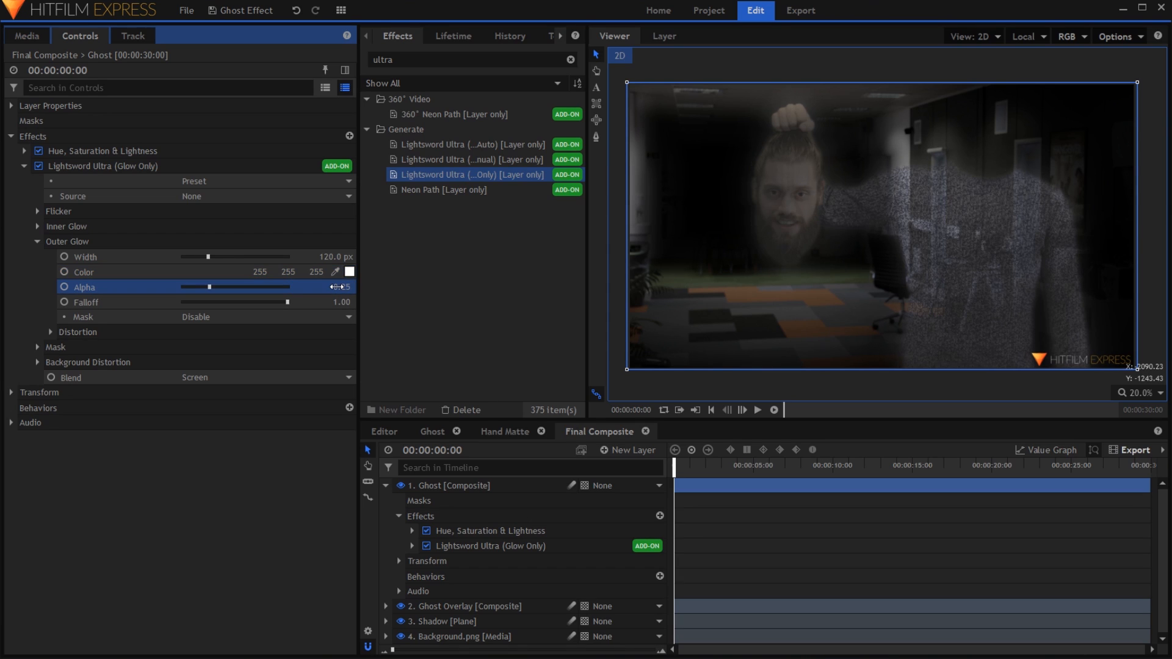
# - Set the Outer Glow falloff of the Lightsword Ultra effect to 0.5
pyautogui.click(340, 302)
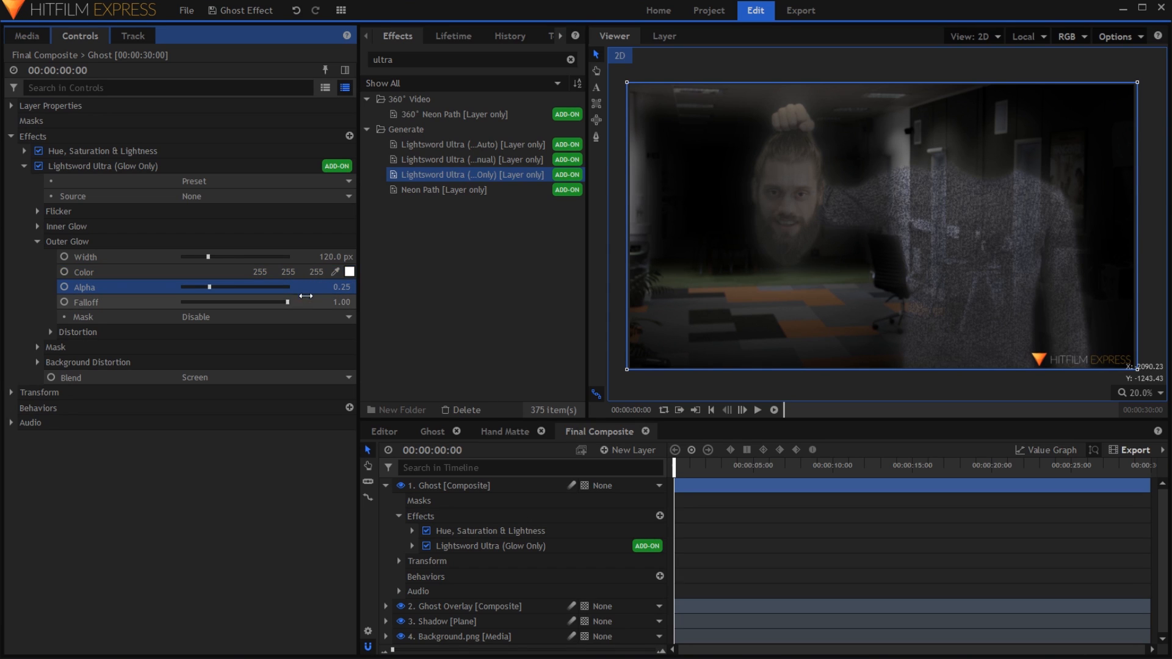
pyautogui.write('.5')
pyautogui.press('Return')
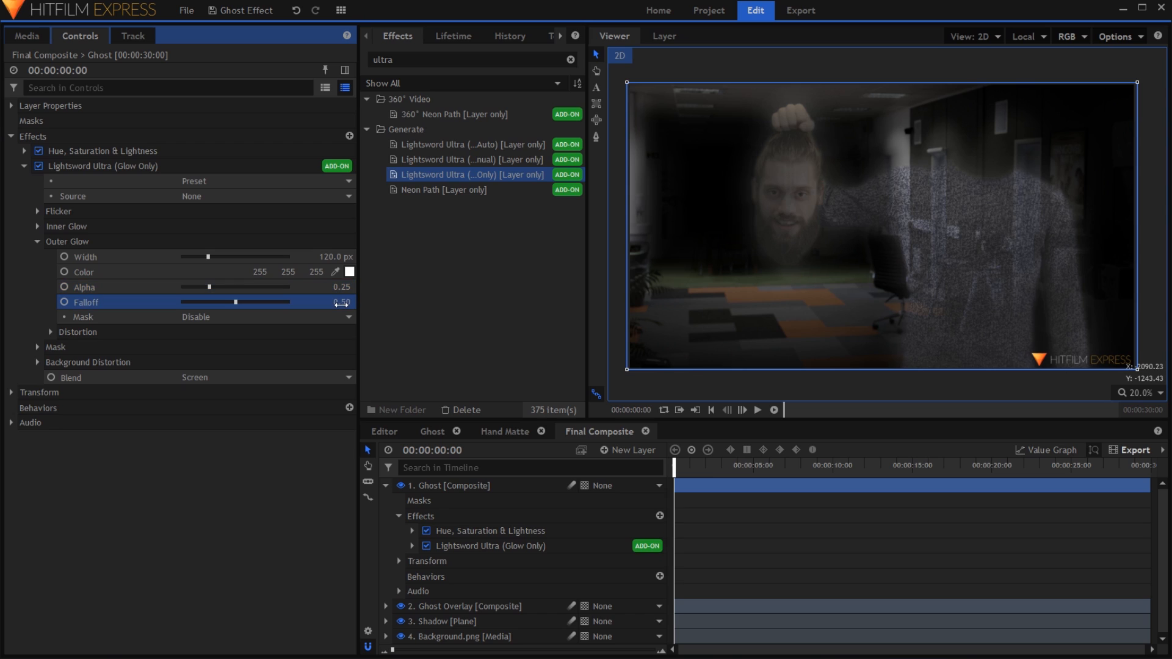
# - Set the Outer Glow distortion amount of the Lightsword Ultra effect to 35 px
pyautogui.click(52, 332)
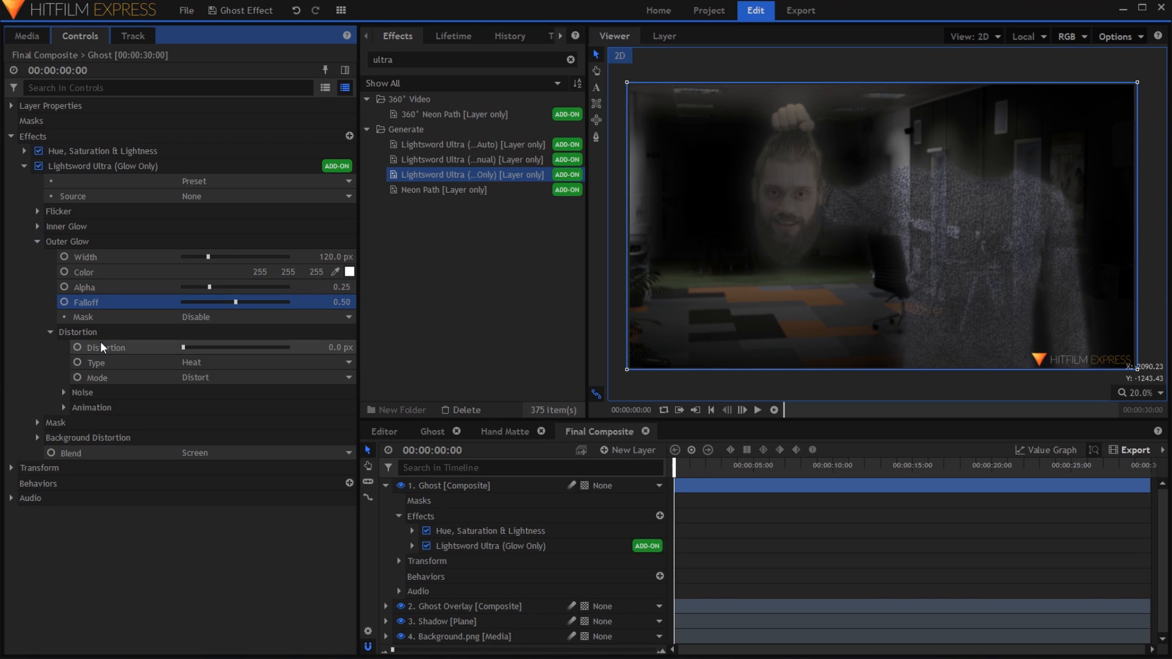
pyautogui.click(339, 347)
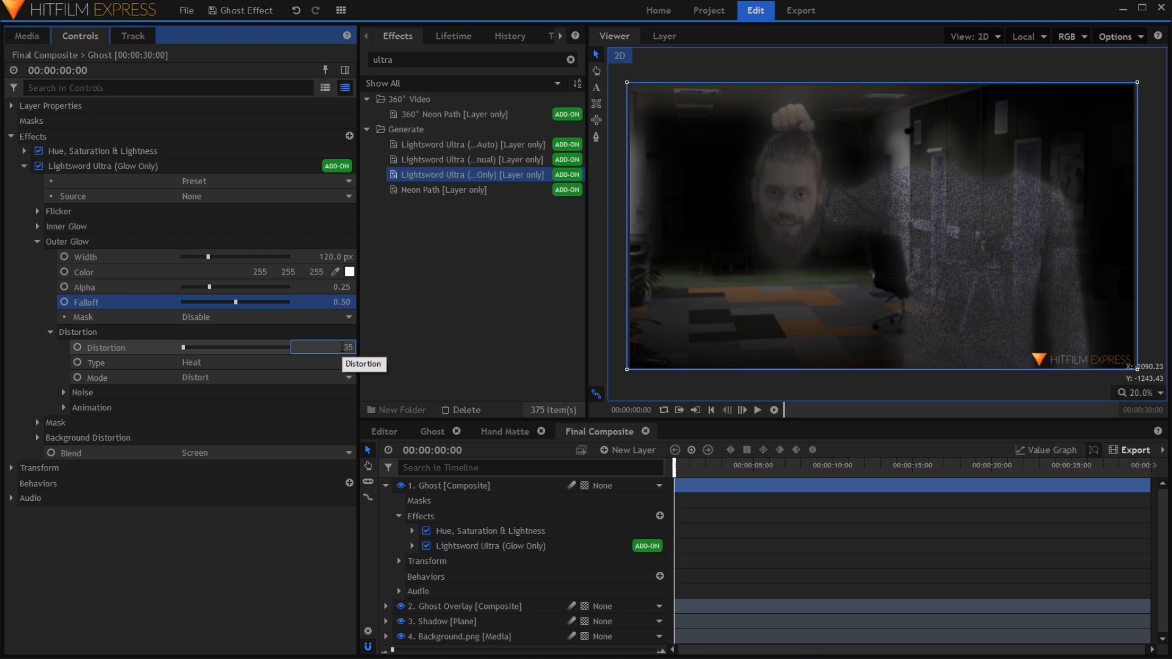
pyautogui.press('Return')
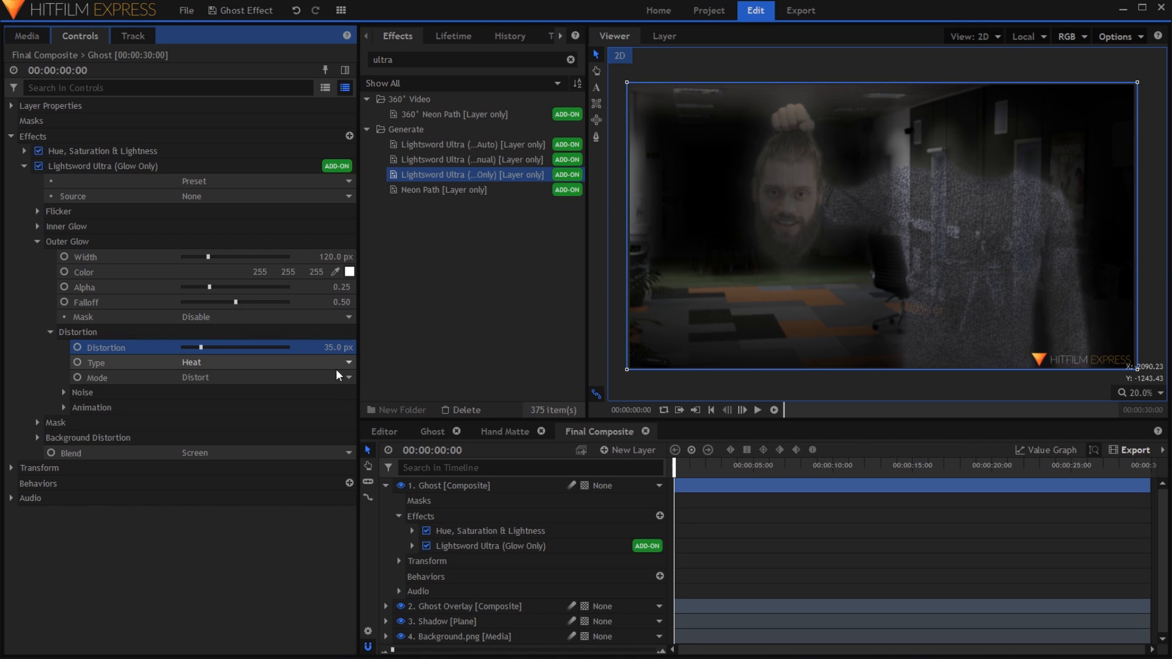
pyautogui.click(38, 242)
pyautogui.click(24, 166)
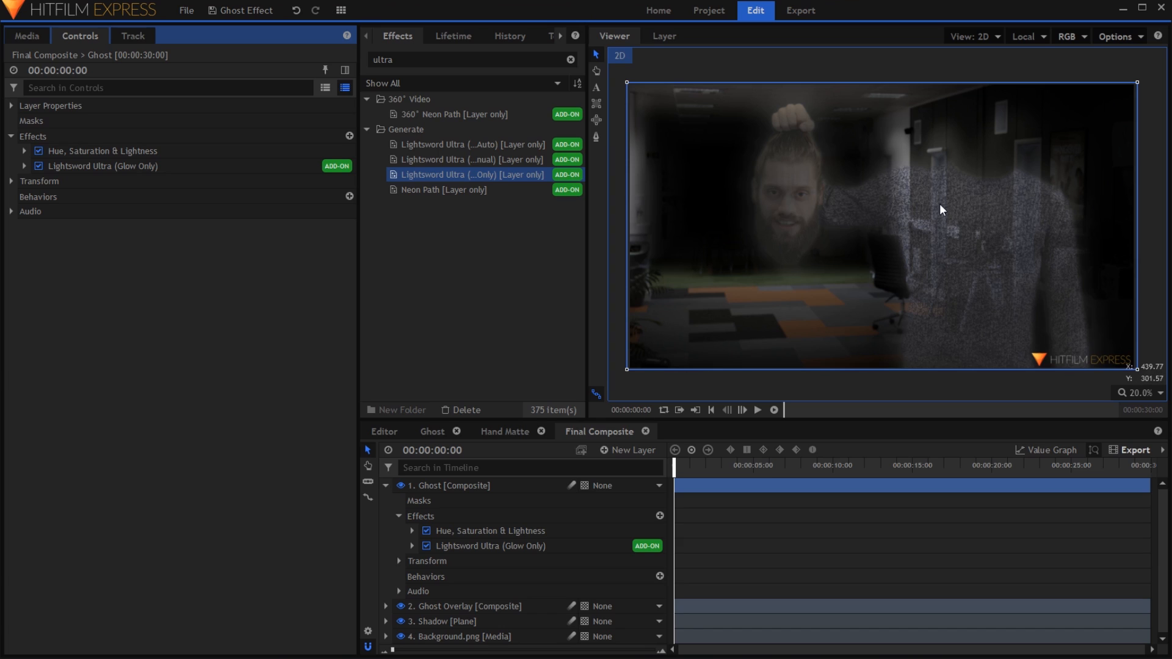
# - Draw a rectangular mask around the whole frame on the Ghost layer
pyautogui.click(384, 483)
pyautogui.click(435, 485)
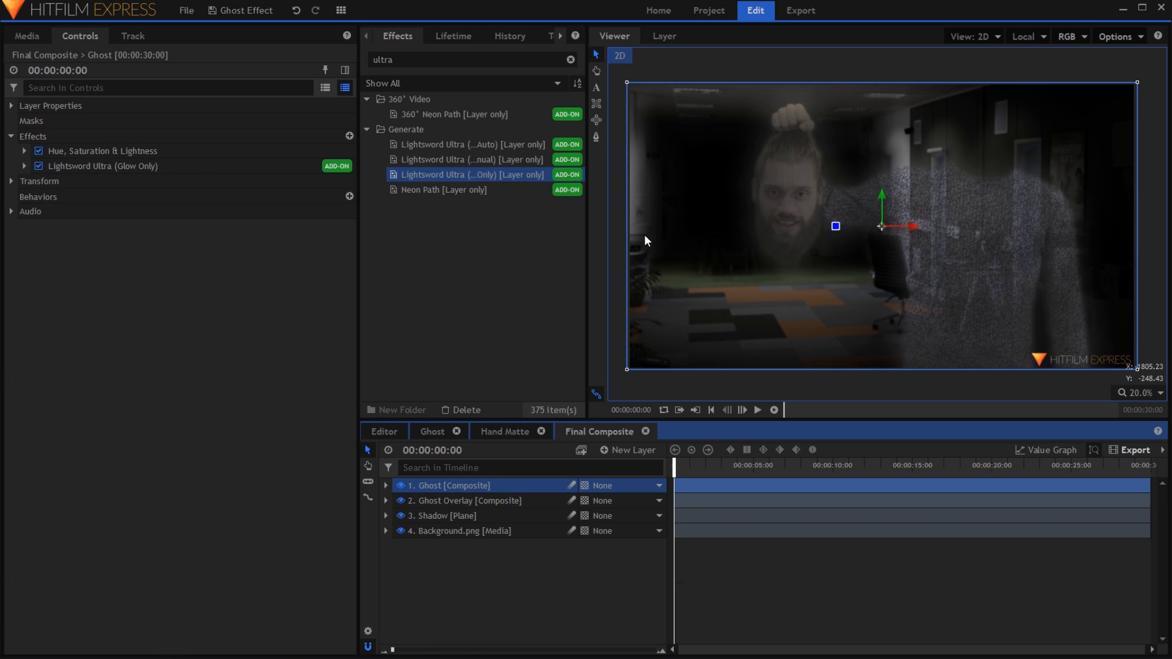
pyautogui.click(596, 103)
pyautogui.moveTo(613, 66); pyautogui.dragTo(656, 119)
pyautogui.moveTo(715, 191); pyautogui.dragTo(1119, 359)
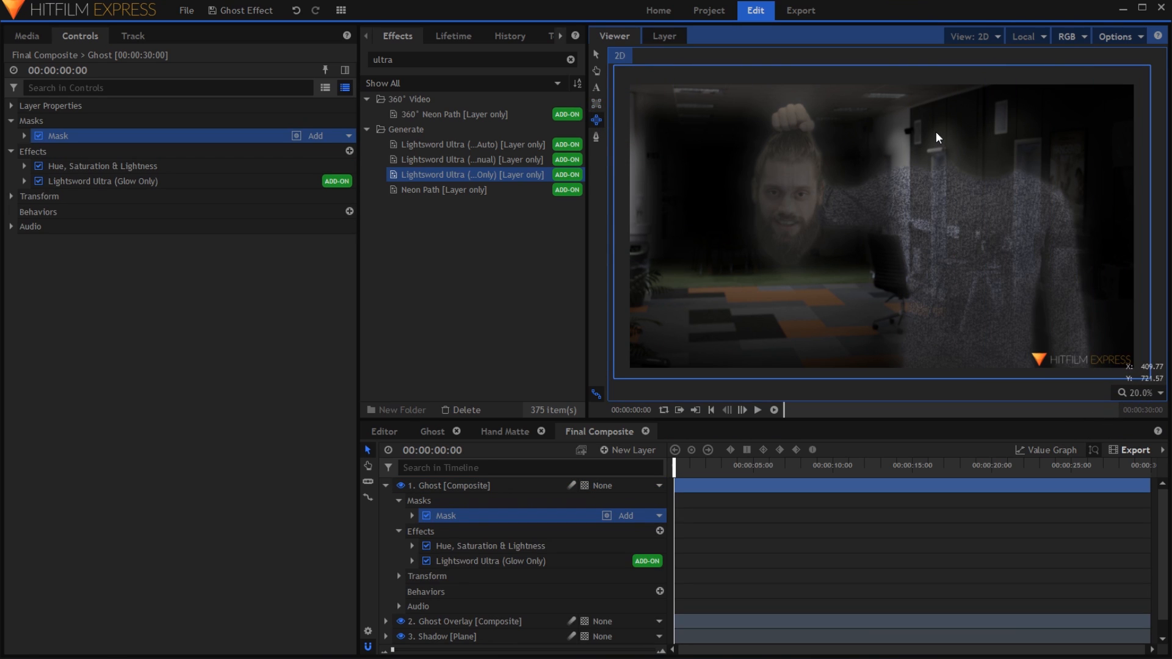
# - Draw two tall, narrow elliptical masks on the Ghost layer, over the door frame and over the bright wall strip beside it
pyautogui.moveTo(928, 127); pyautogui.dragTo(964, 328)
pyautogui.moveTo(943, 253); pyautogui.dragTo(937, 254)
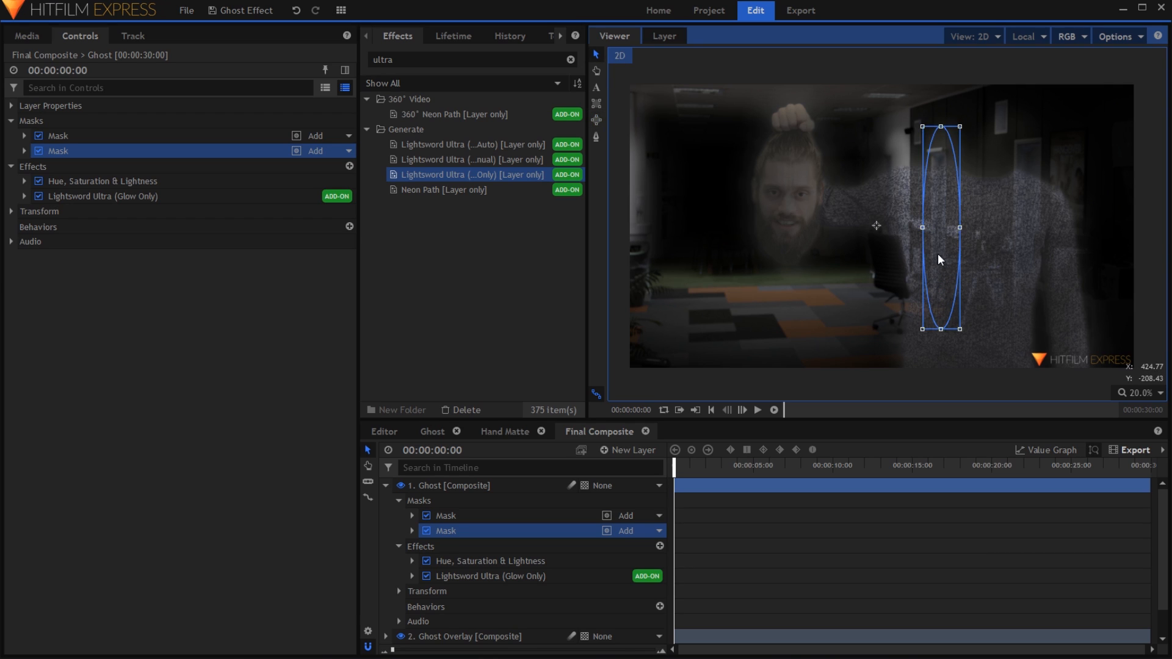
pyautogui.moveTo(879, 127); pyautogui.dragTo(916, 299)
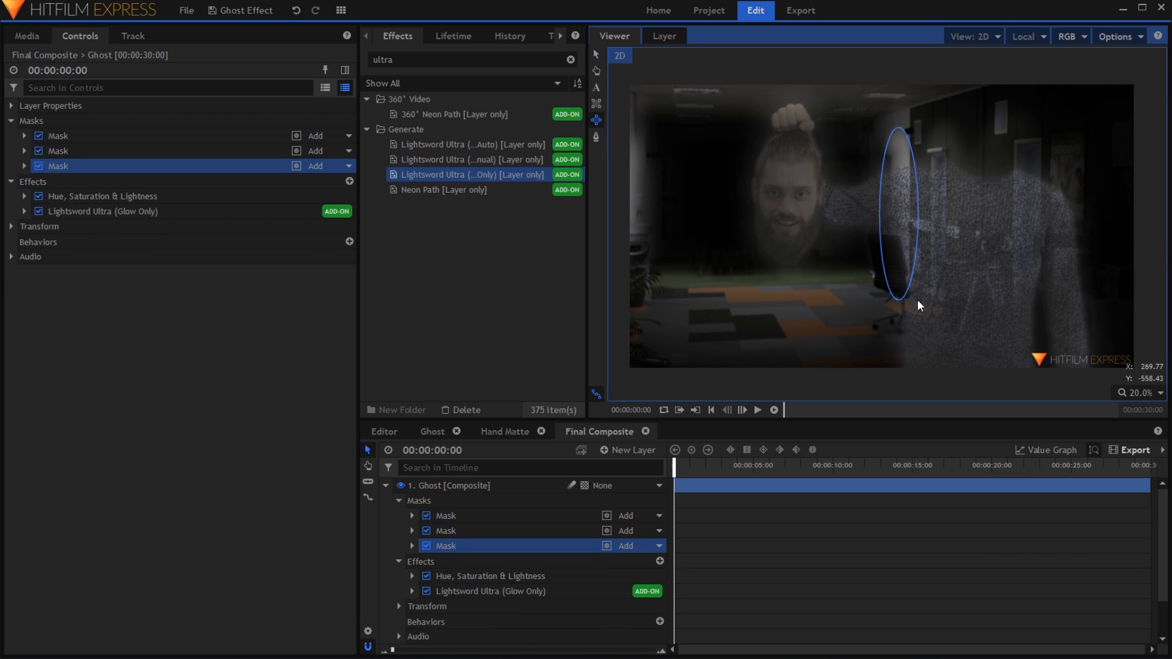
# - Set both elliptical masks to Subtract and lower the opacity of the one over the door frame to 76%
pyautogui.click(324, 148)
pyautogui.click(346, 243)
pyautogui.click(329, 165)
pyautogui.click(353, 259)
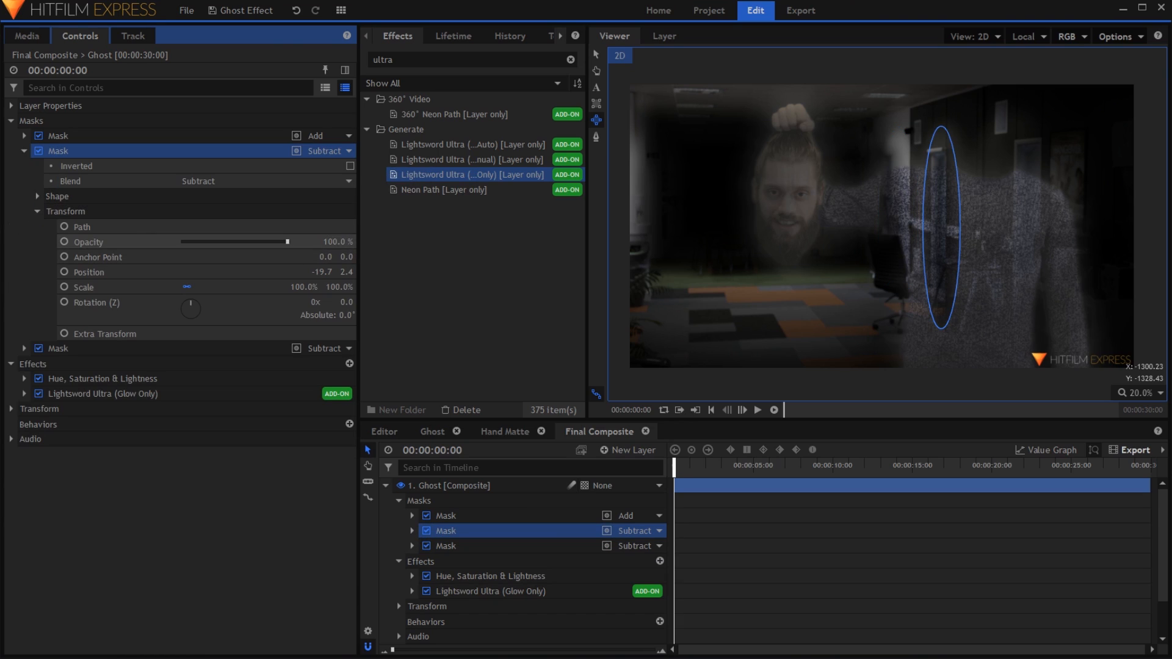
pyautogui.moveTo(288, 241); pyautogui.dragTo(263, 242)
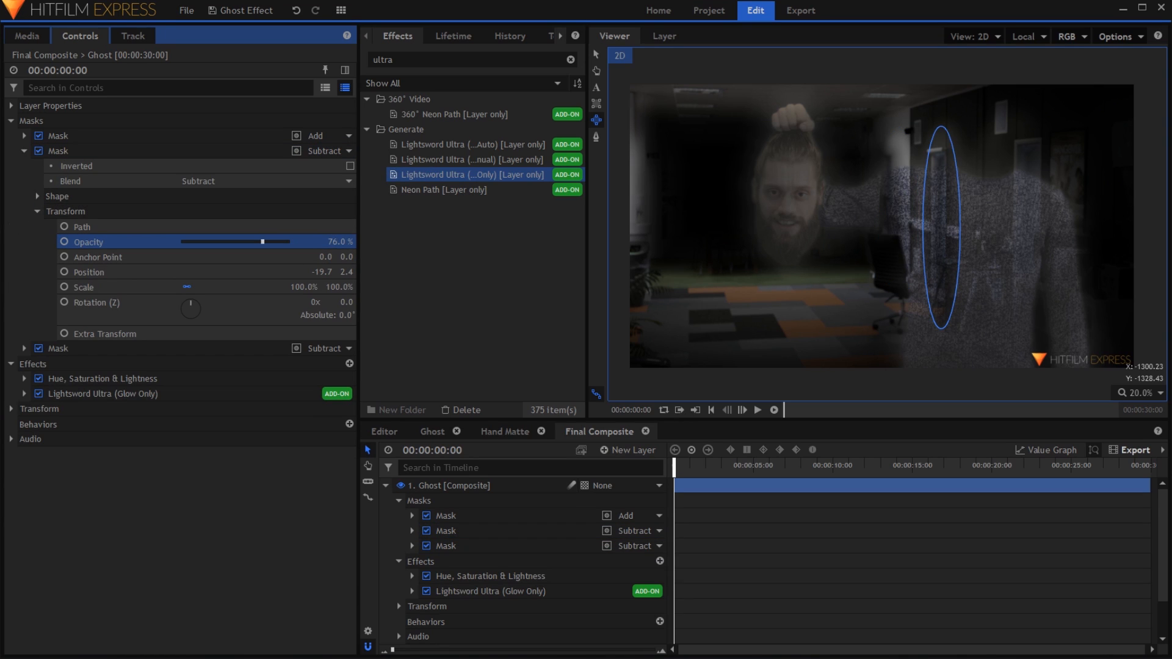
# - Increase the edge feather of the elliptical mask over the wall strip in its Shape settings
pyautogui.click(24, 151)
pyautogui.click(83, 165)
pyautogui.click(25, 166)
pyautogui.click(37, 211)
pyautogui.moveTo(183, 257); pyautogui.dragTo(244, 257)
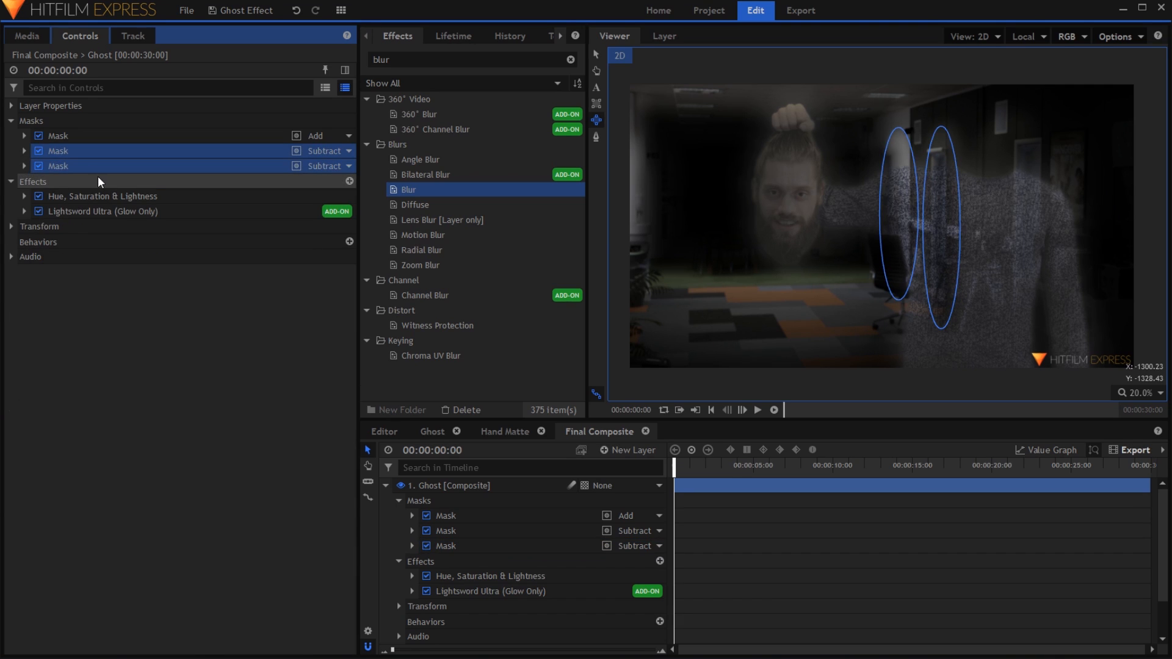
# - Copy all three masks from the Ghost layer onto the Ghost Overlay layer
pyautogui.click(12, 119)
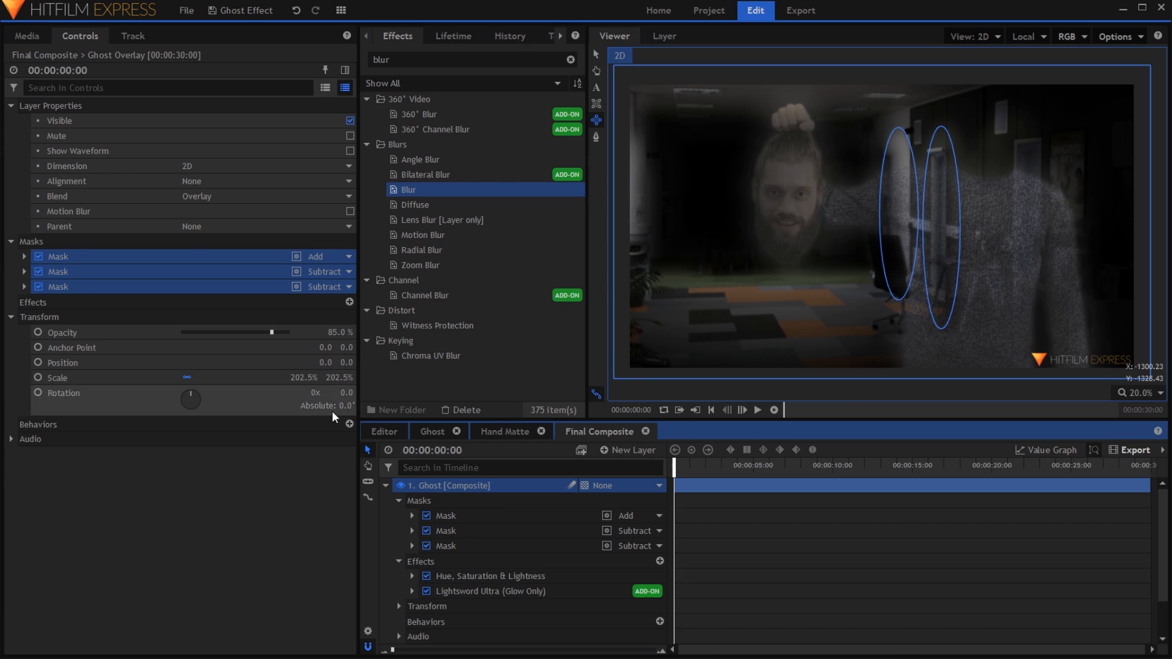
pyautogui.click(11, 105)
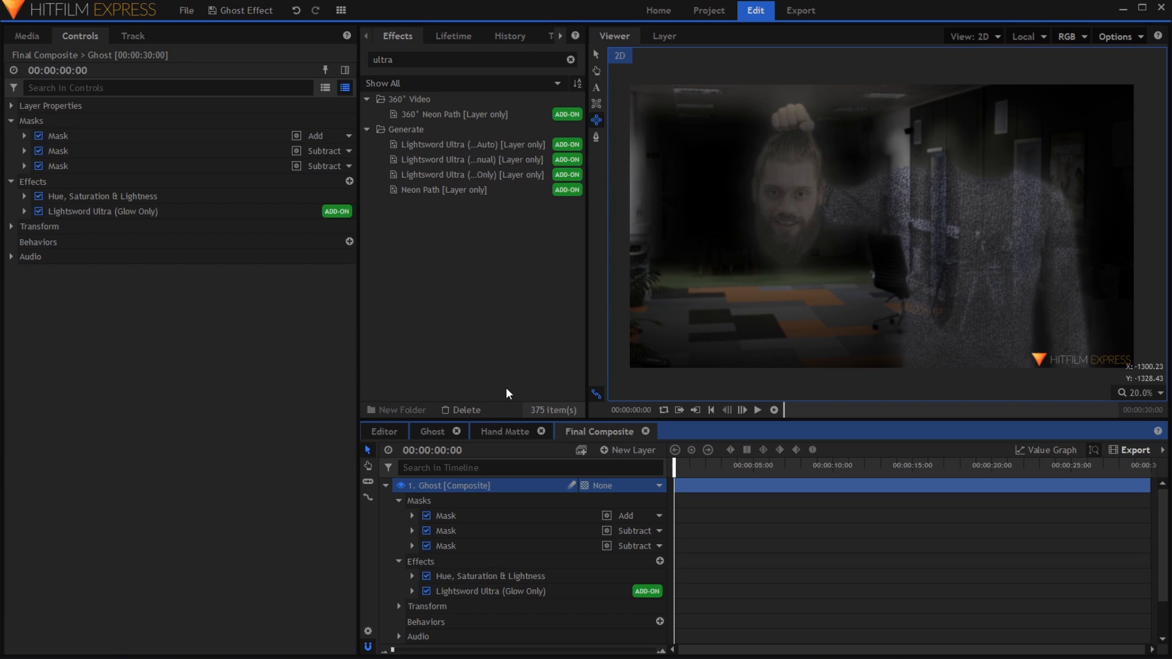
pyautogui.click(386, 486)
# - Duplicate the Background.png layer in the Final Composite timeline
pyautogui.click(455, 528)
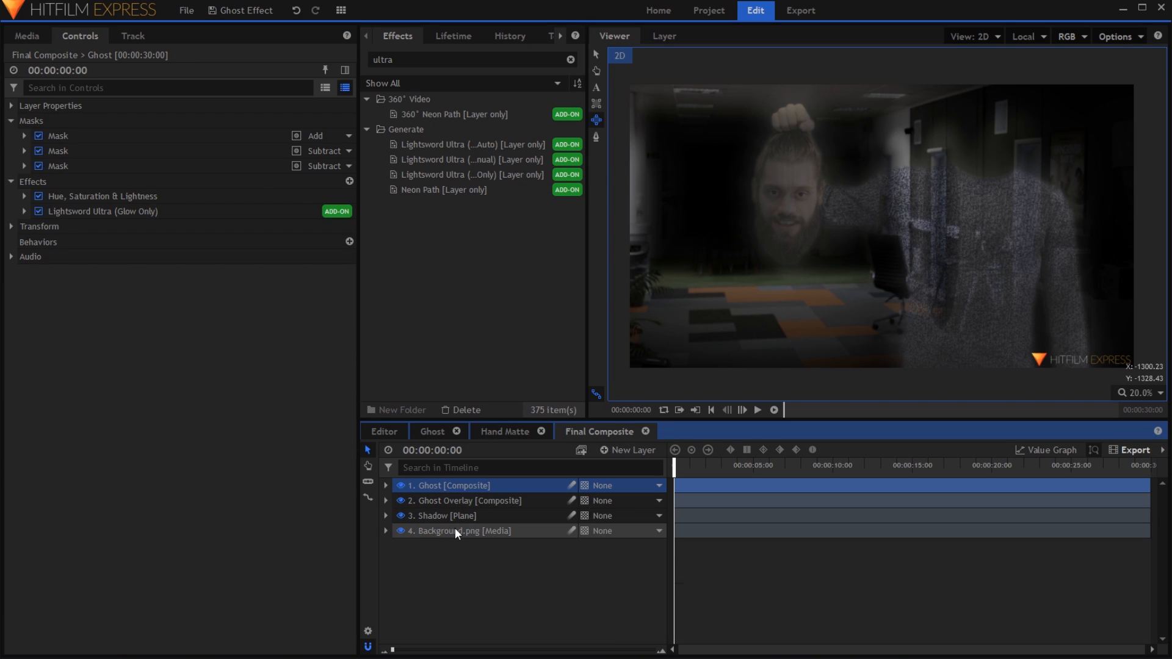
pyautogui.hotkey('ctrl', 'd')
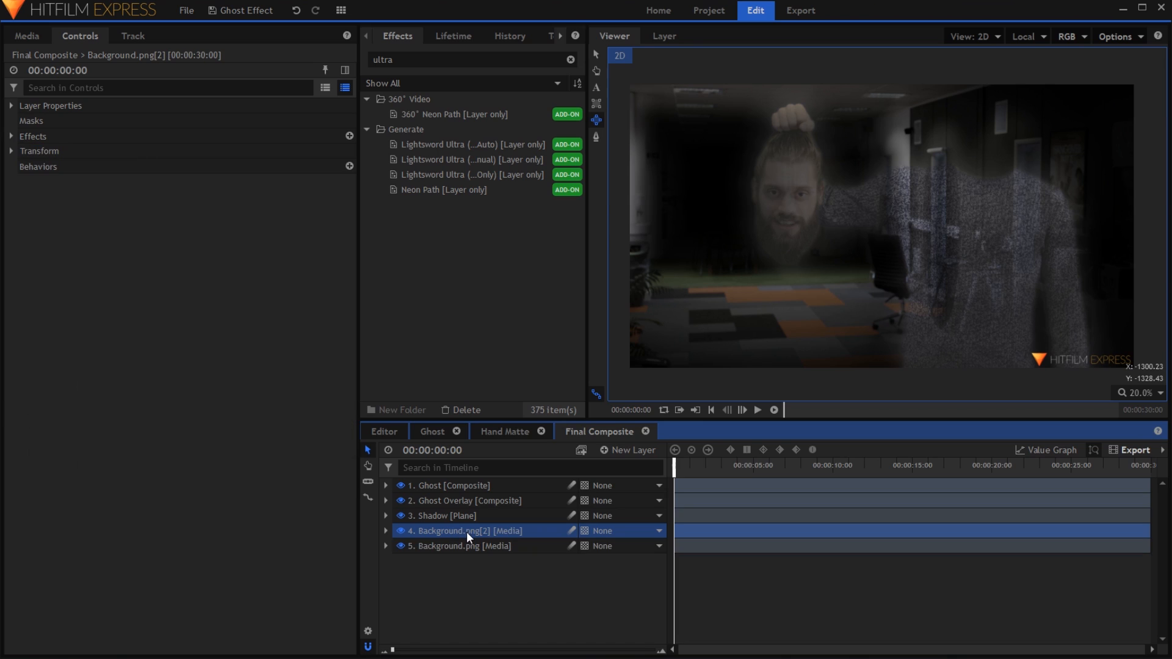
pyautogui.doubleClick(466, 532)
pyautogui.press('Right')
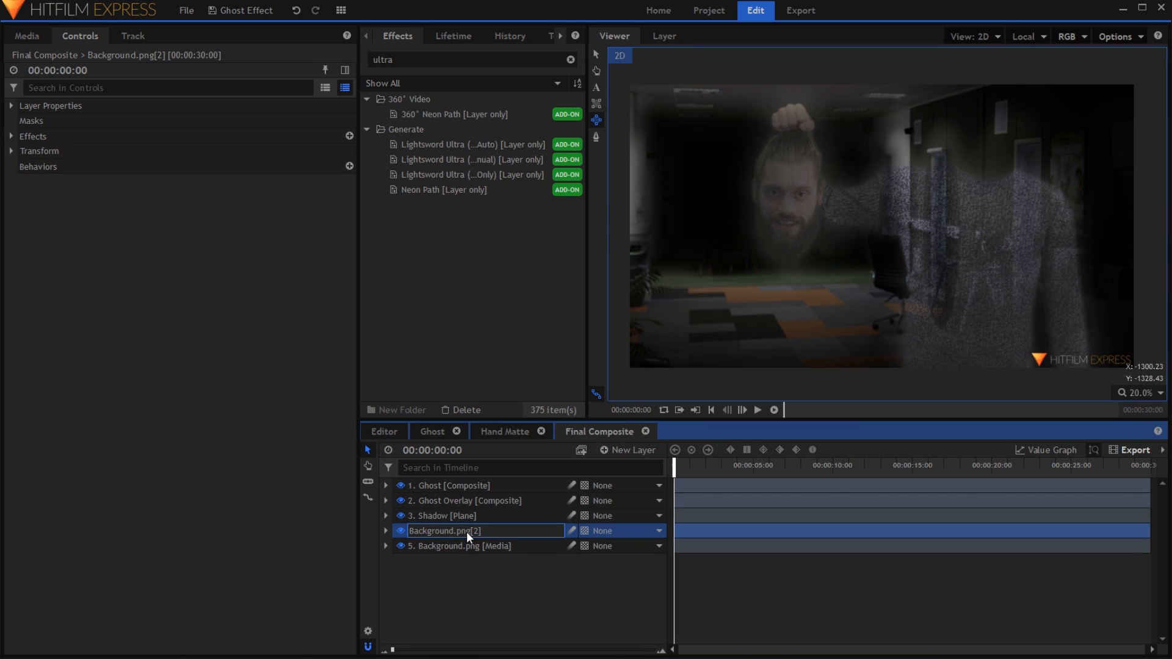
pyautogui.press('Return')
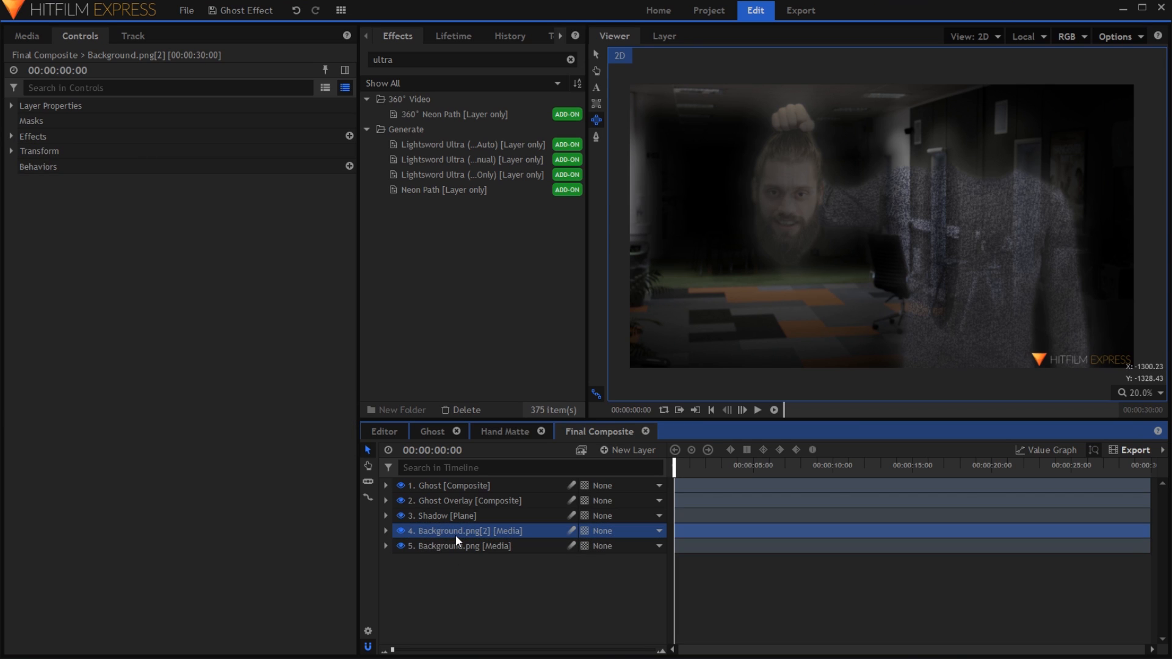
# - Add a Set Matte effect to the duplicated background layer and choose Ghost as its source layer
pyautogui.click(437, 60)
pyautogui.doubleClick(436, 60)
pyautogui.write('set')
pyautogui.moveTo(435, 130); pyautogui.dragTo(474, 528)
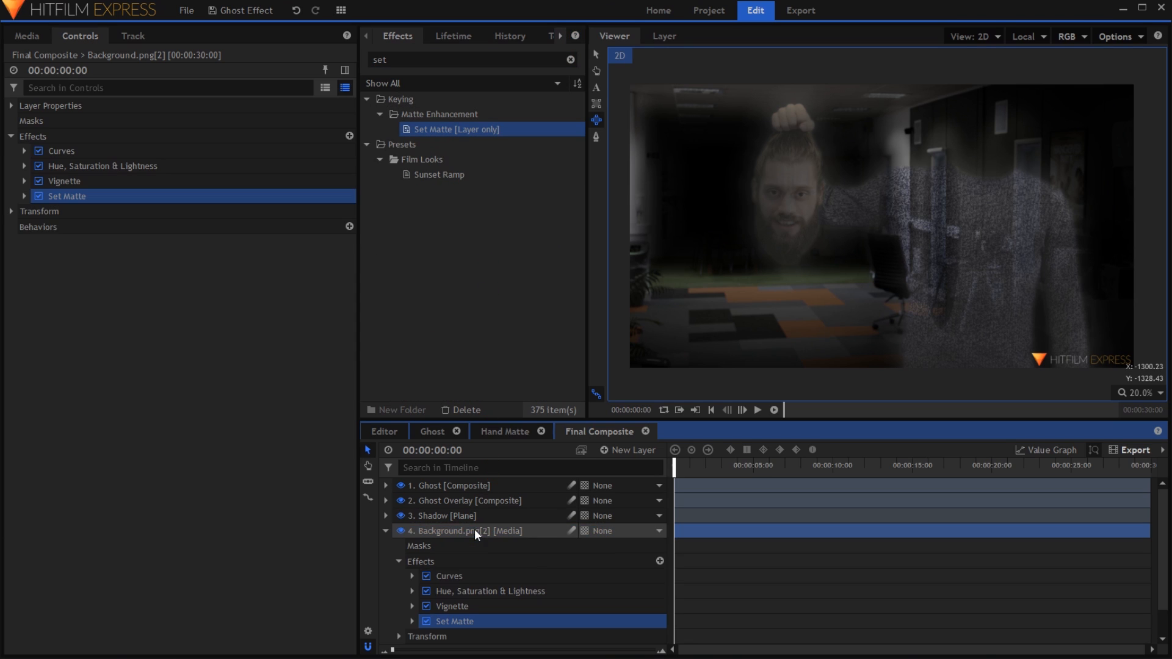
pyautogui.click(24, 196)
pyautogui.click(235, 211)
pyautogui.click(237, 237)
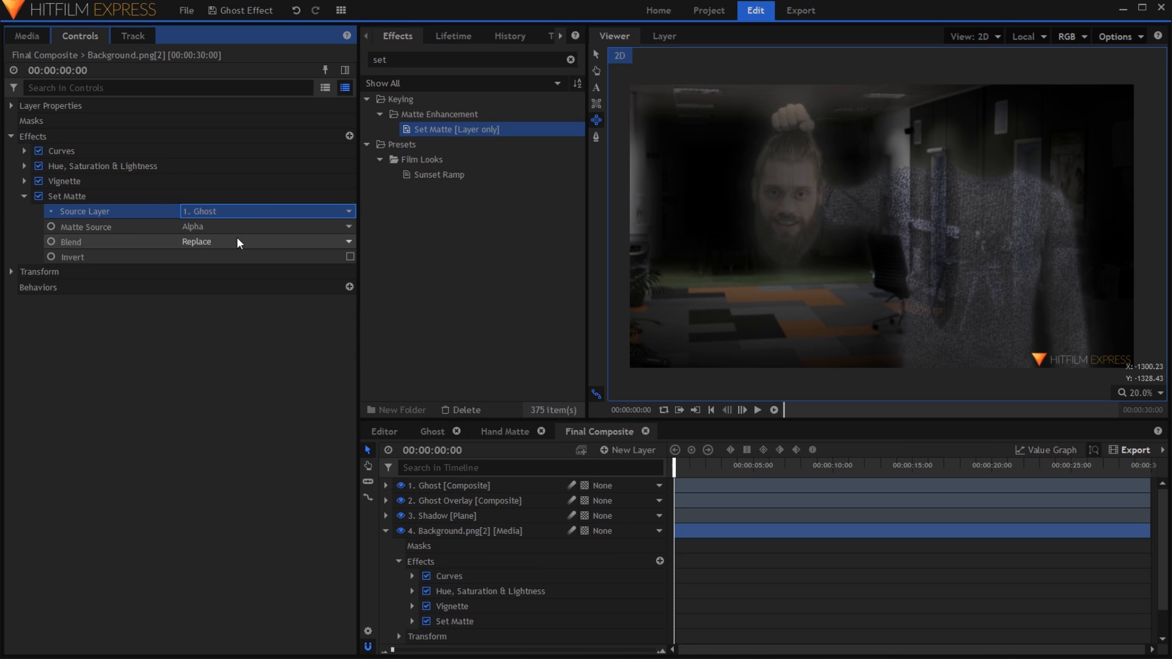
pyautogui.click(24, 195)
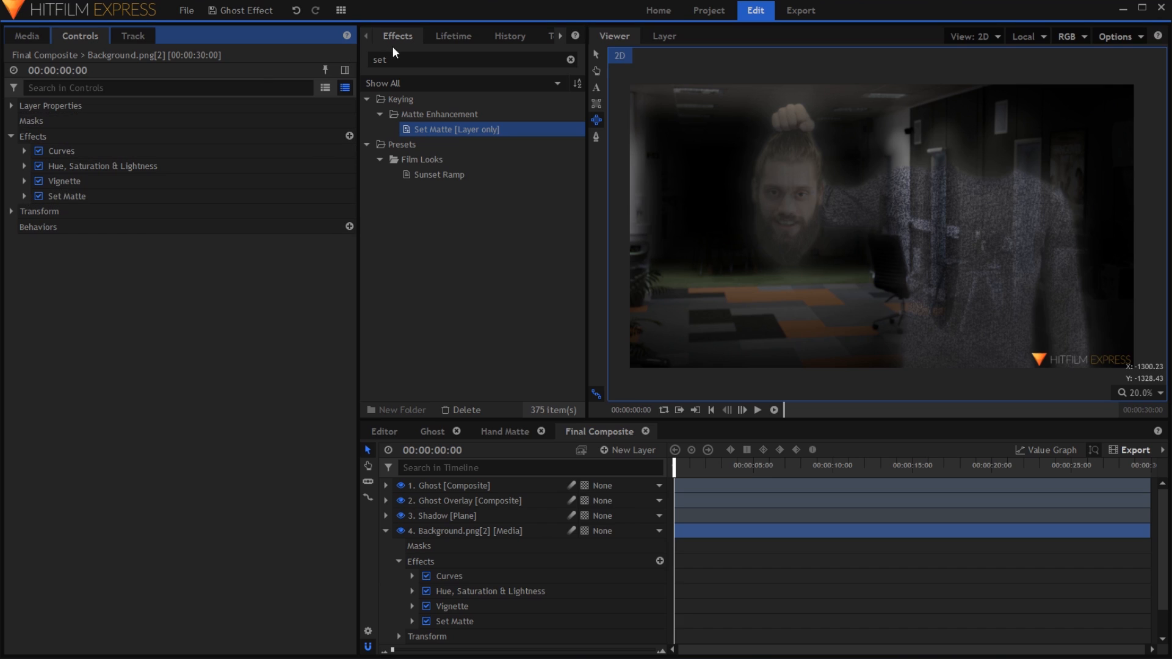
# - Add a Blur effect after Set Matte on the duplicated background layer and set its radius to 5
pyautogui.doubleClick(400, 59)
pyautogui.write('blur')
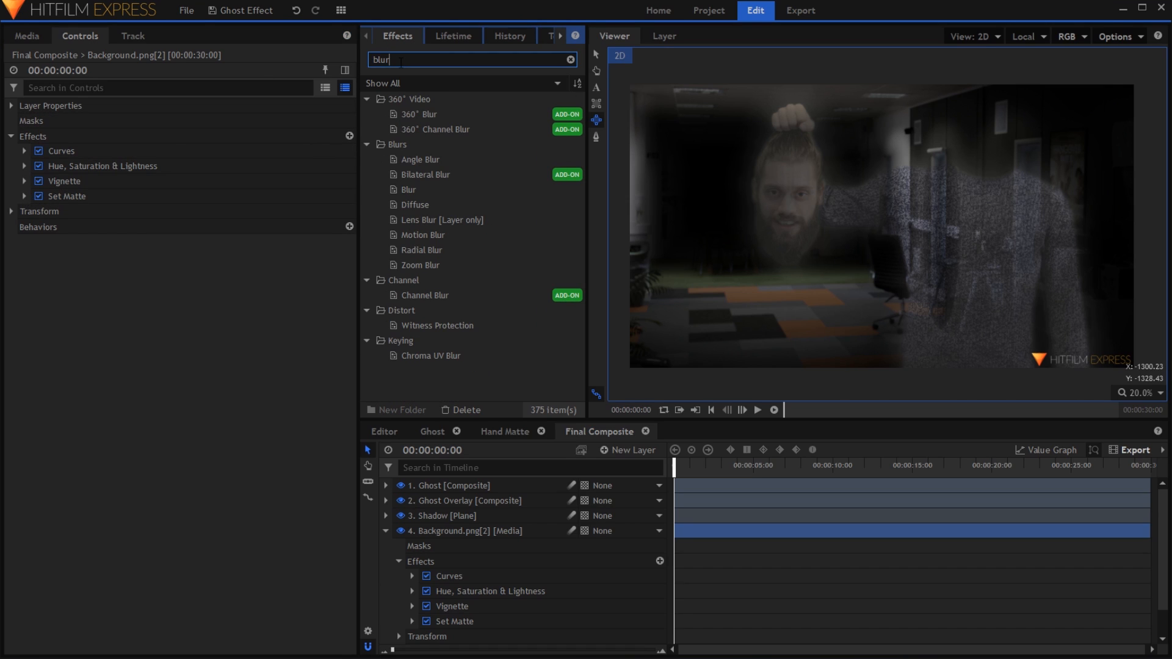
pyautogui.moveTo(419, 189); pyautogui.dragTo(170, 208)
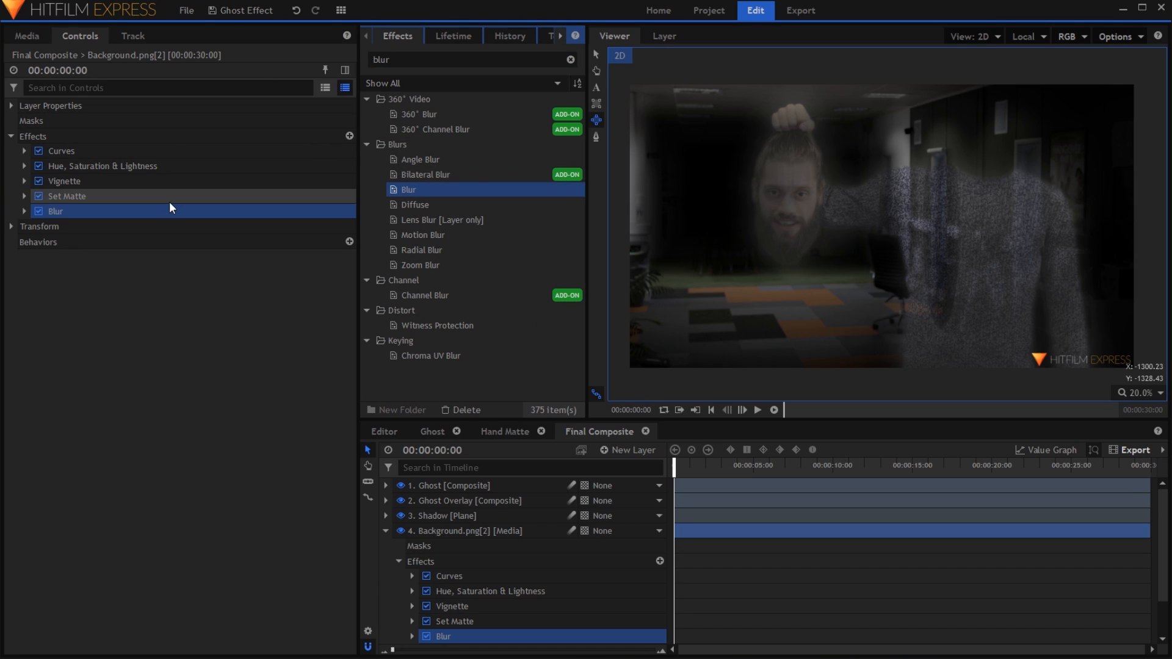
pyautogui.click(25, 211)
pyautogui.click(346, 241)
pyautogui.write('5')
pyautogui.press('Return')
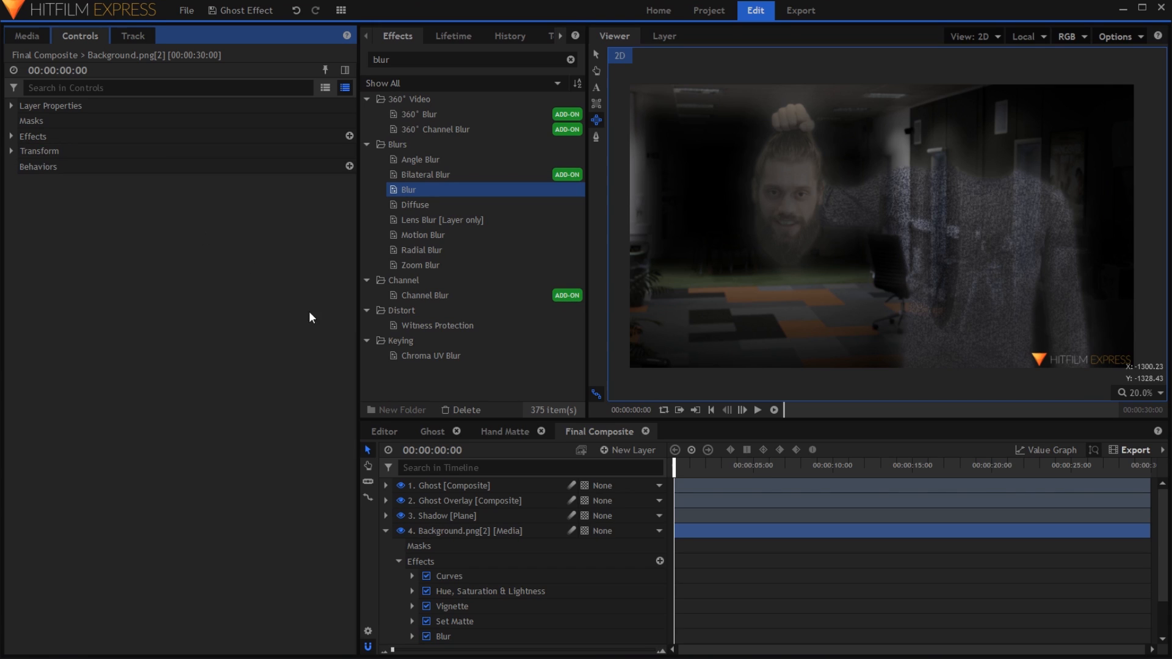
pyautogui.click(386, 530)
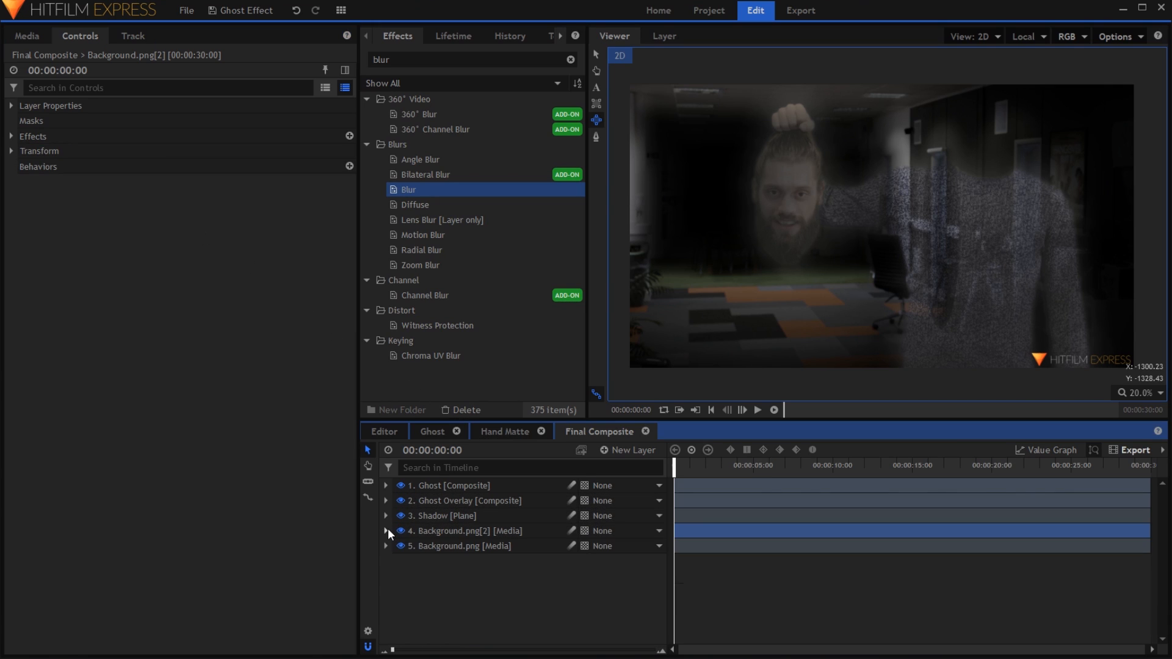
# - Create a new grade layer above the Ghost layer and name it "Final Grade"
pyautogui.click(613, 450)
pyautogui.click(627, 500)
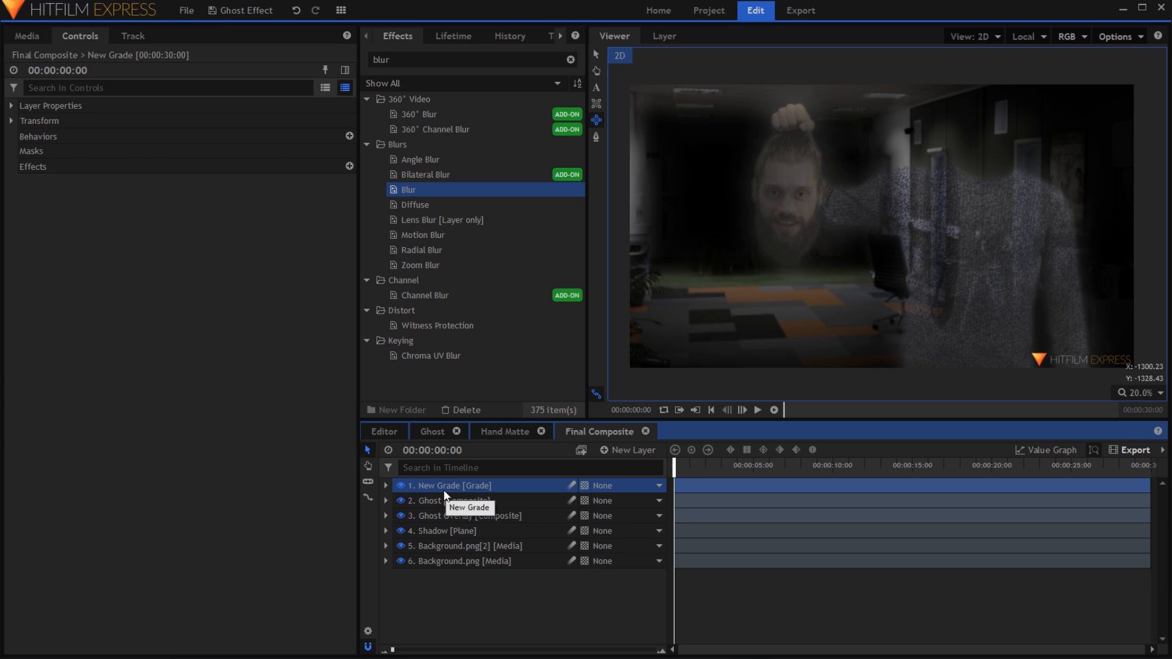
pyautogui.doubleClick(483, 484)
pyautogui.write('G')
pyautogui.press('BackSpace')
pyautogui.write('Final Grade')
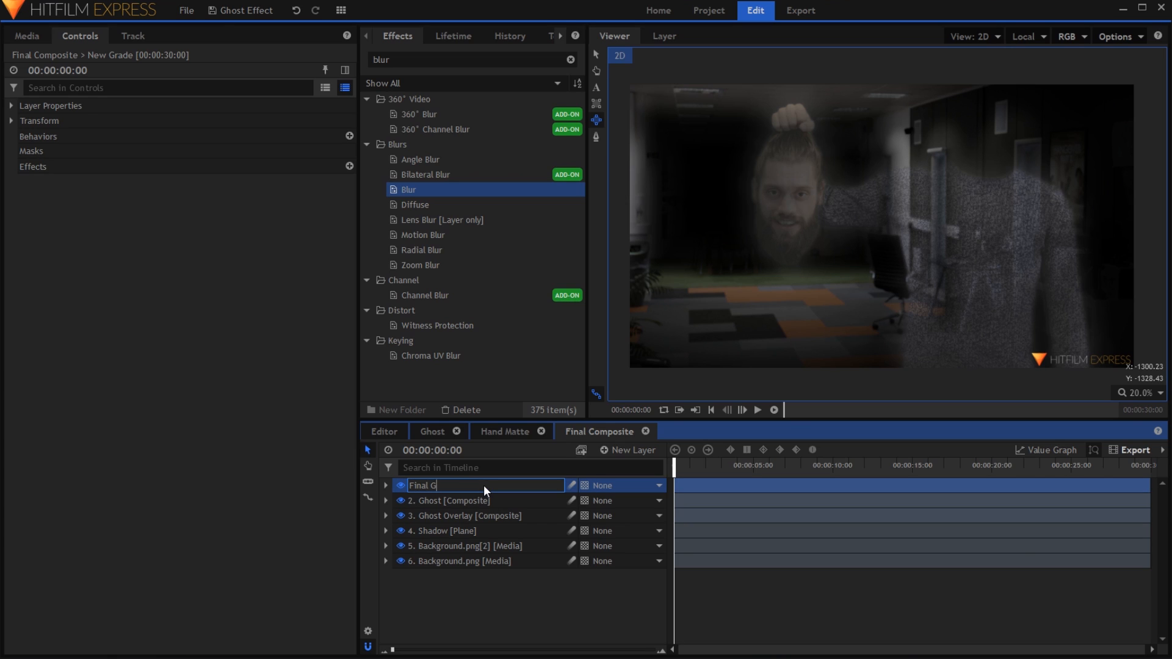
pyautogui.press('Return')
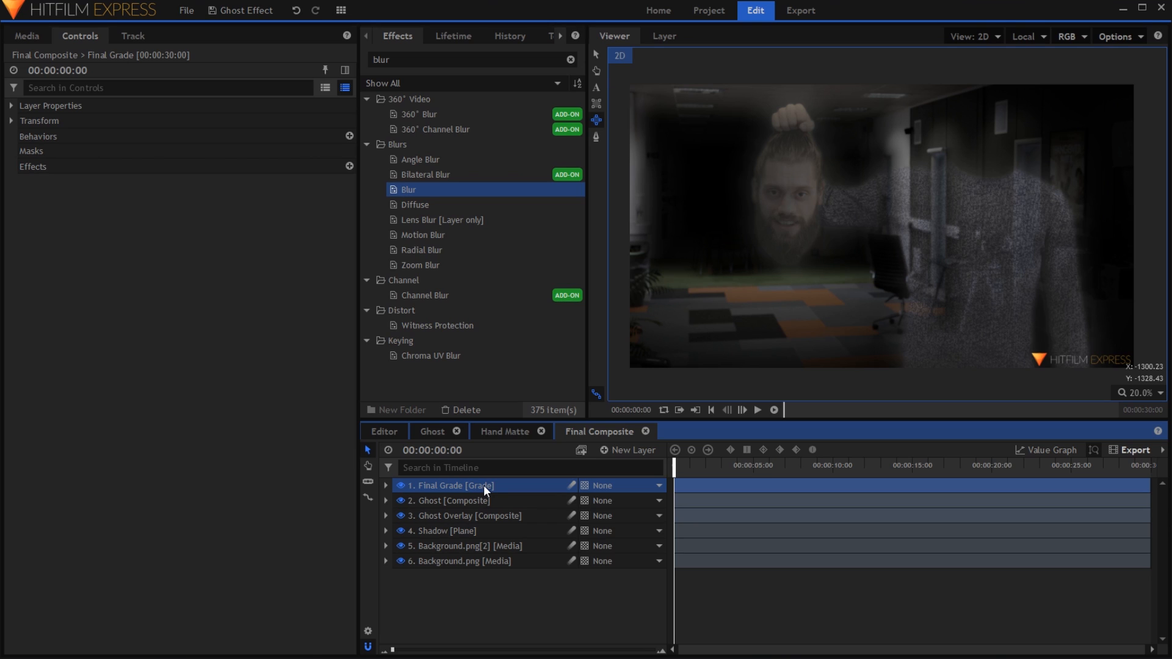
# - Add a Curves effect to the Final Grade layer
pyautogui.click(570, 59)
pyautogui.write('cur')
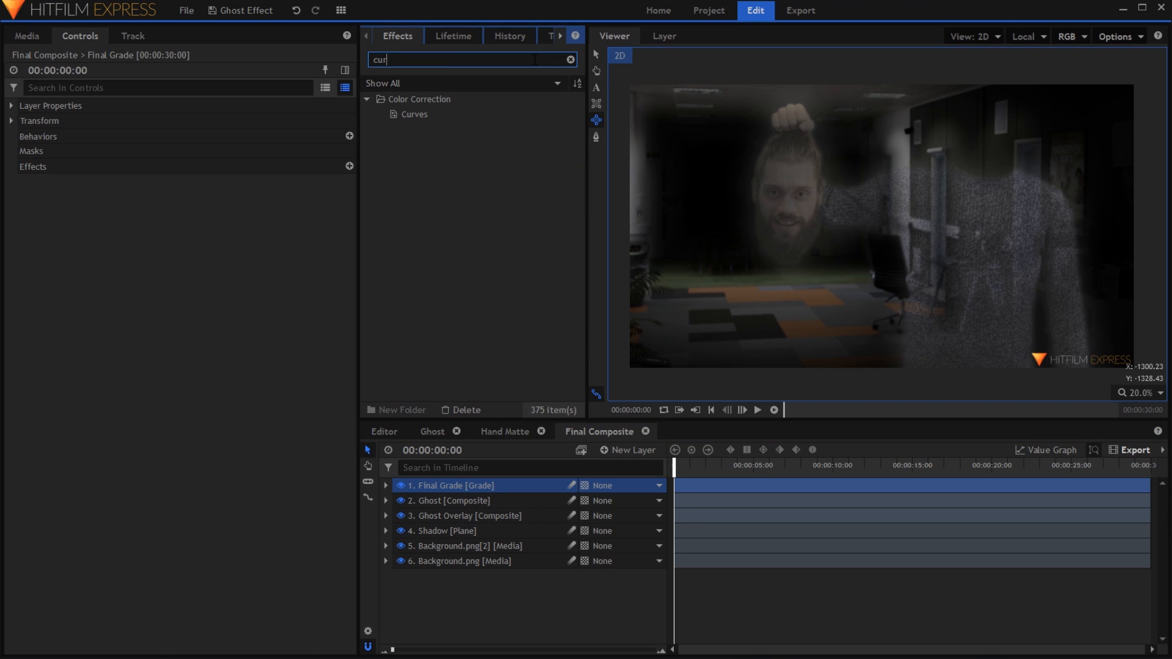
pyautogui.write('ve')
pyautogui.moveTo(415, 114); pyautogui.dragTo(438, 487)
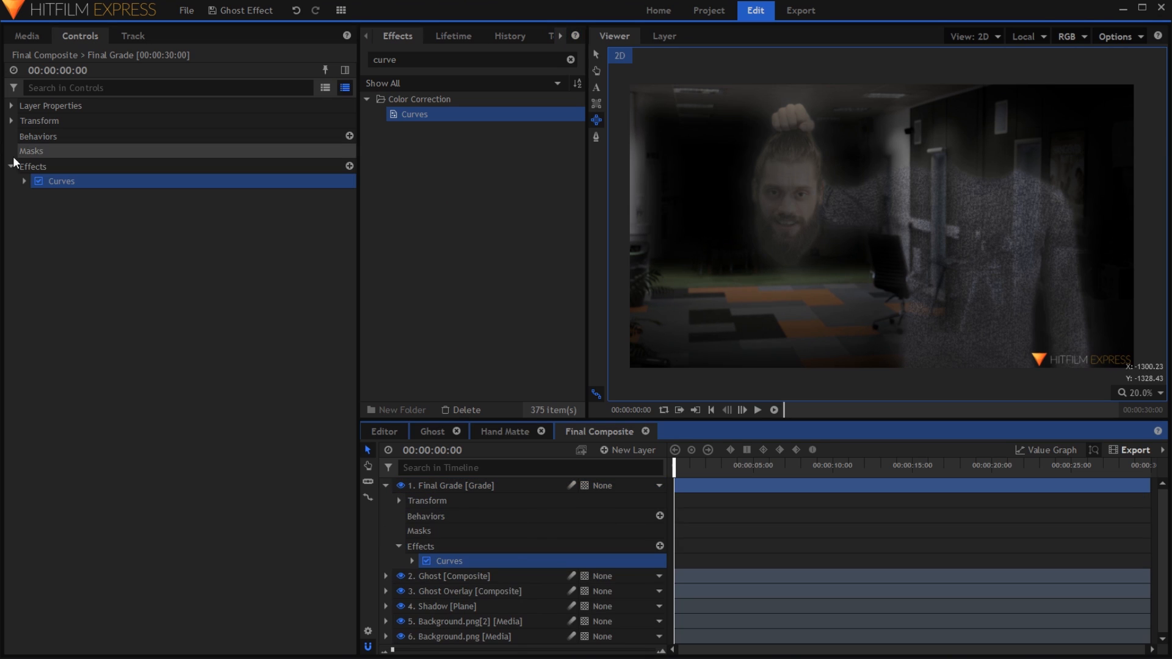
# - Pull the RGB curve's white point in to about the middle of the input range and shape a gentle S-curve with two extra points
pyautogui.click(25, 182)
pyautogui.moveTo(358, 387); pyautogui.dragTo(276, 397)
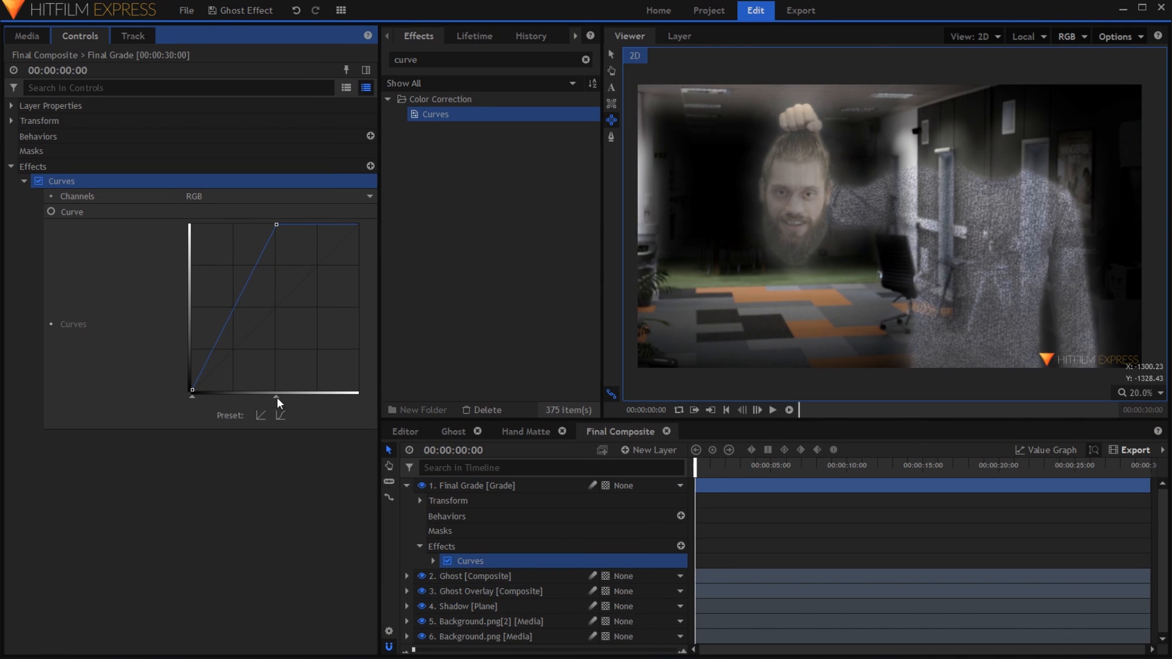
pyautogui.moveTo(259, 255); pyautogui.dragTo(256, 252)
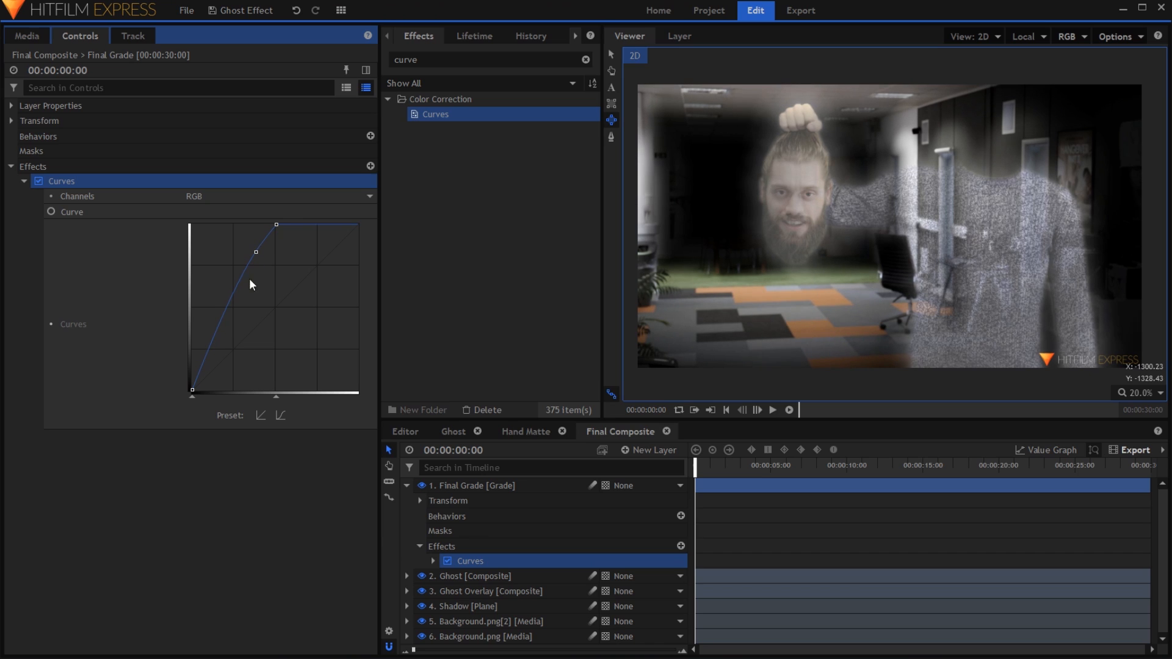
pyautogui.moveTo(207, 353); pyautogui.dragTo(212, 359)
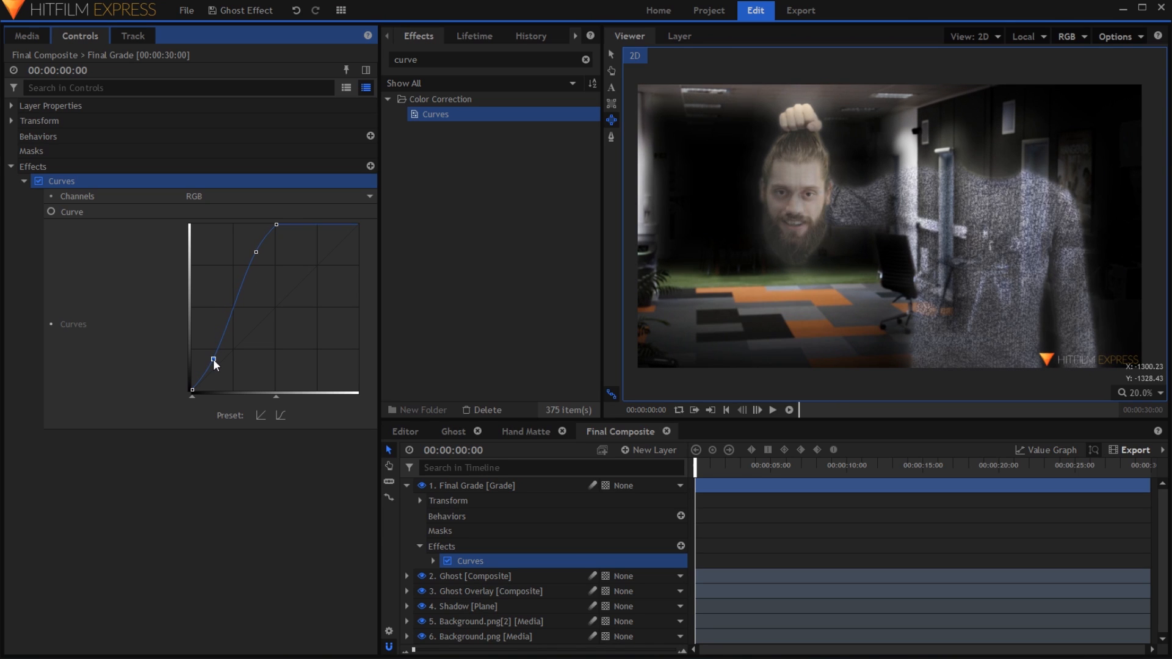
pyautogui.moveTo(255, 252); pyautogui.dragTo(260, 253)
pyautogui.click(24, 180)
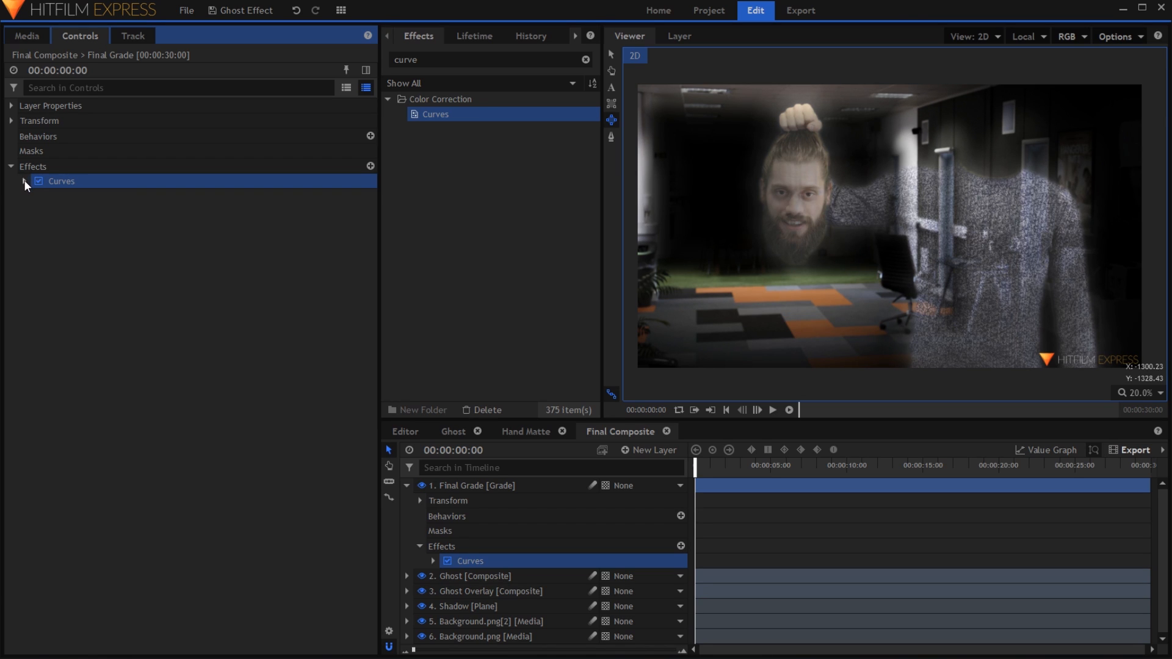
pyautogui.click(12, 167)
# - Add a Hue, Saturation & Lightness effect to the Final Grade layer and set its master saturation to 5
pyautogui.click(434, 56)
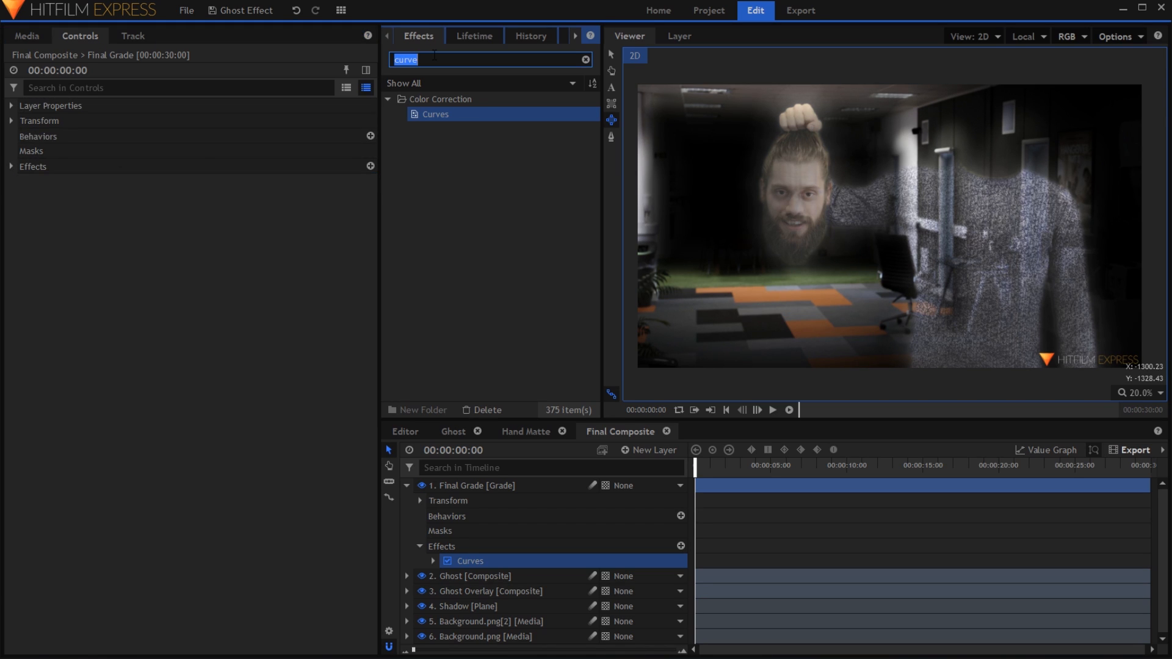
pyautogui.write('hue')
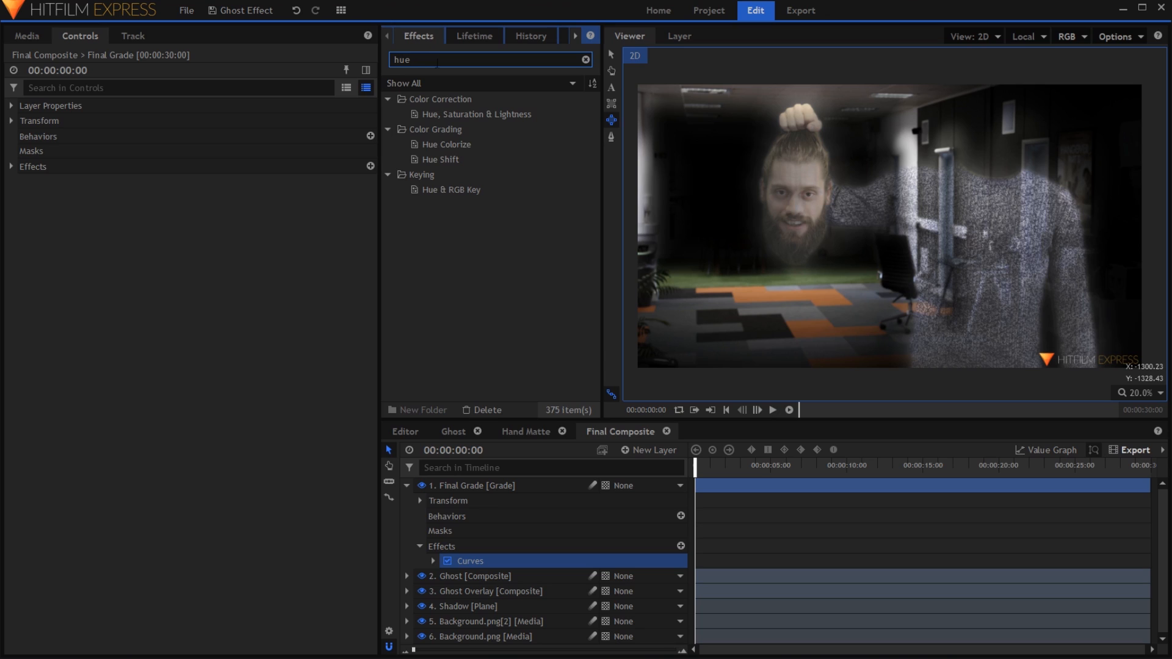
pyautogui.moveTo(452, 115); pyautogui.dragTo(173, 165)
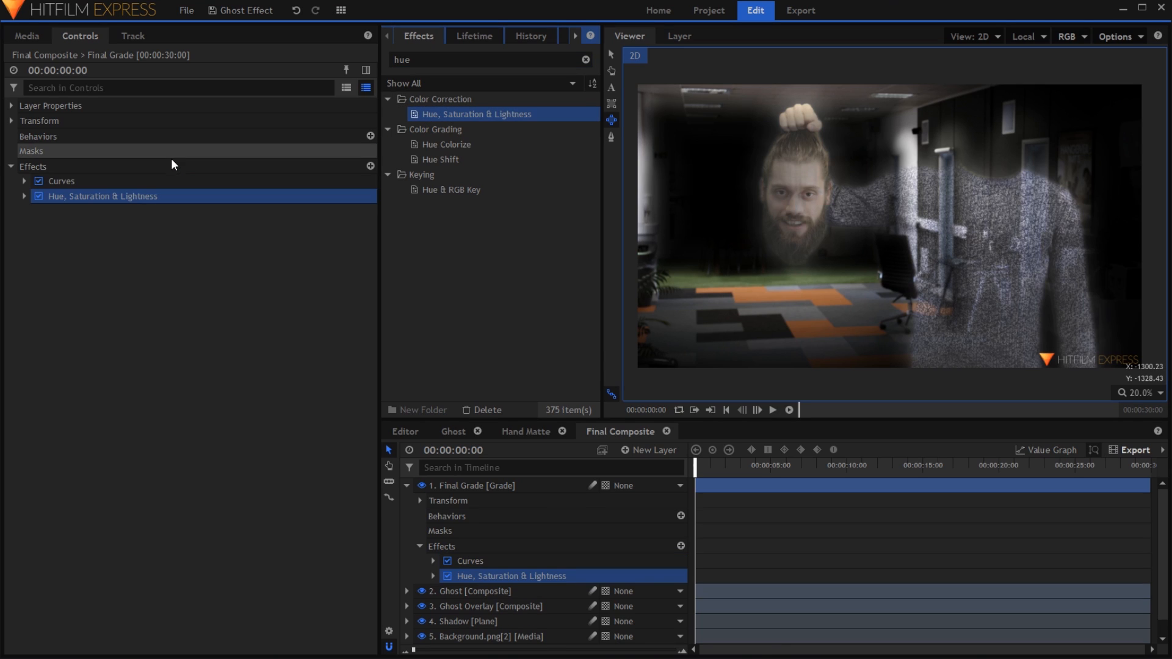
pyautogui.click(25, 197)
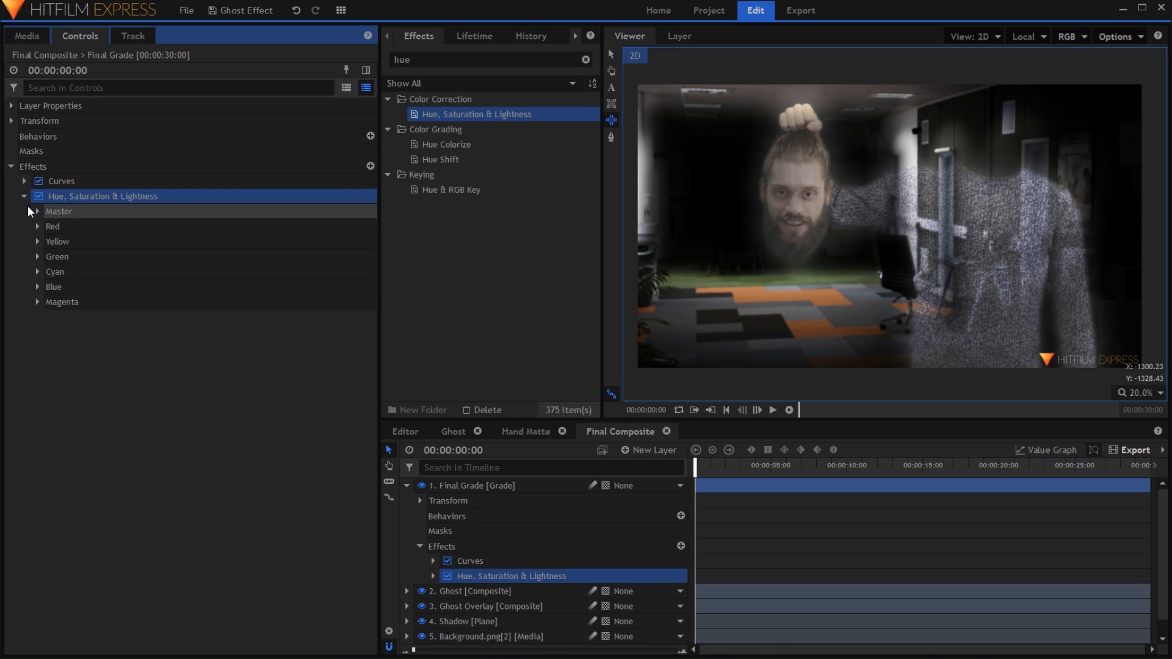
pyautogui.click(36, 210)
pyautogui.click(365, 242)
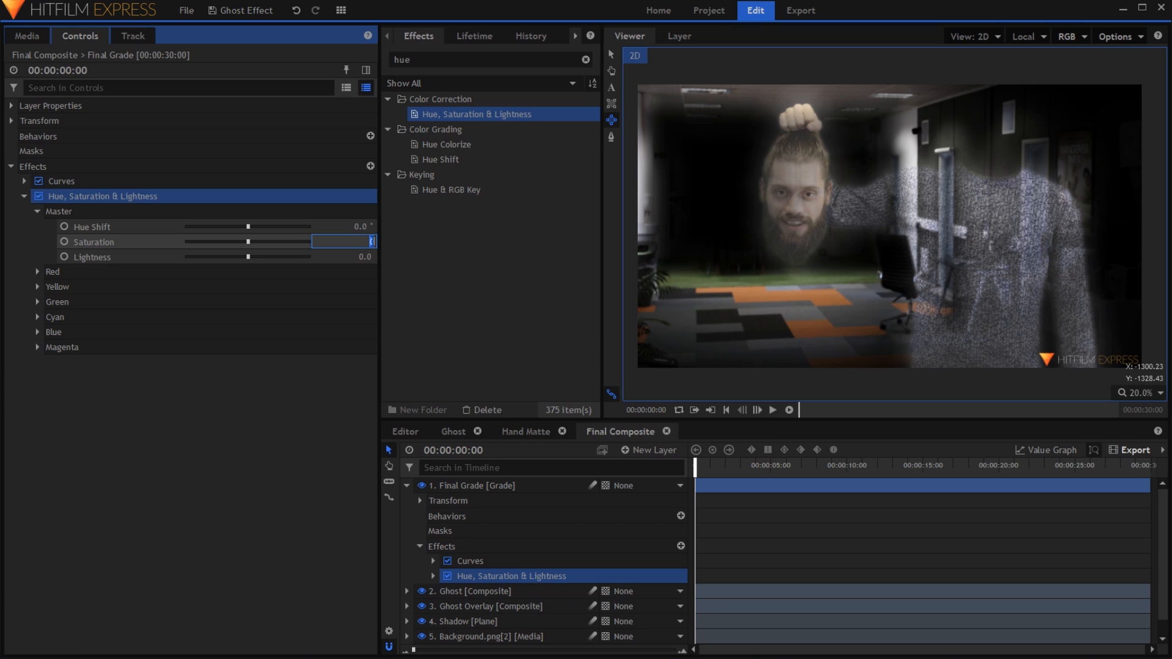
pyautogui.write('5')
pyautogui.press('Return')
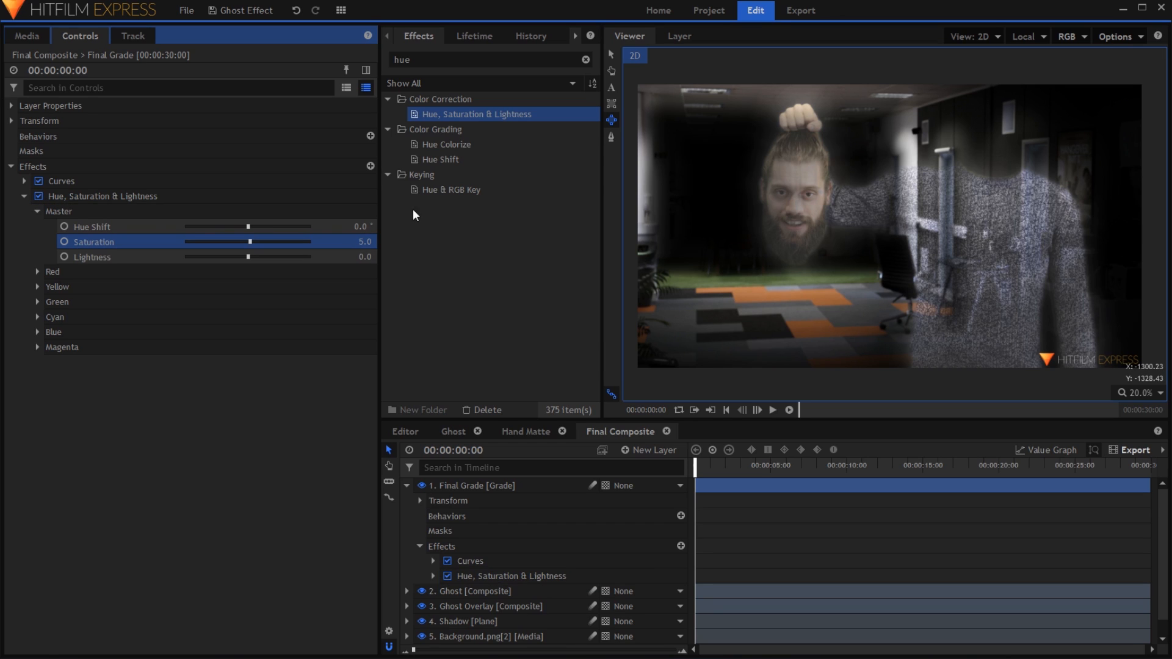
# - Add an Auto Volumetrics effect after Hue, Saturation & Lightness on the Final Grade layer
pyautogui.click(585, 59)
pyautogui.write('auto')
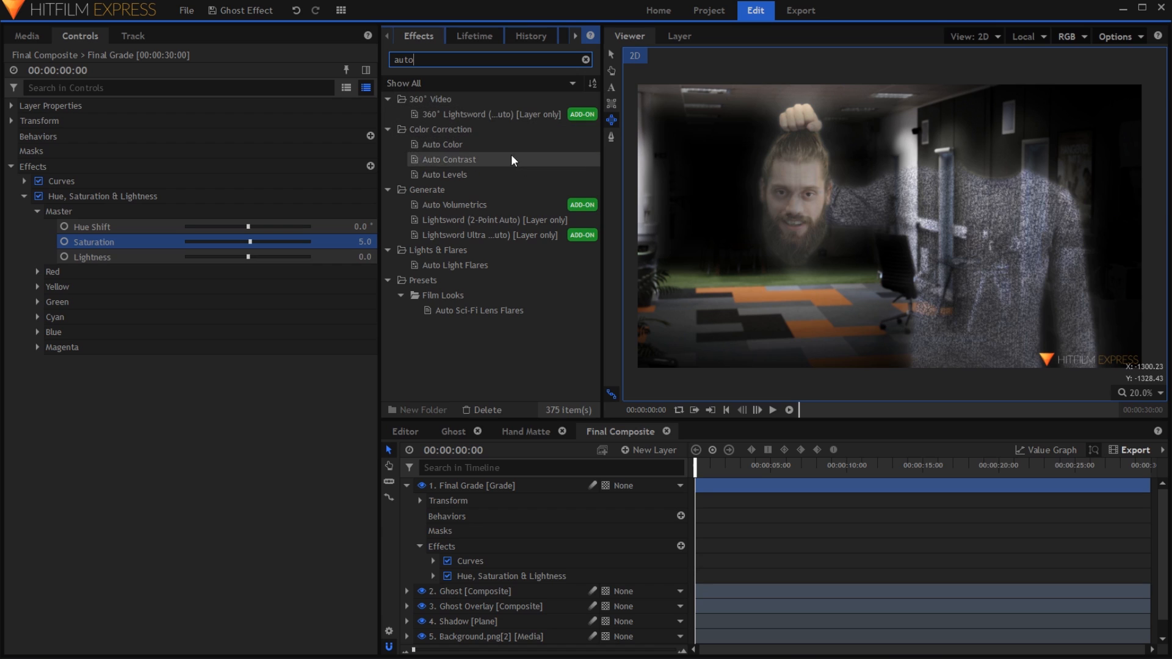
pyautogui.moveTo(455, 204); pyautogui.dragTo(211, 301)
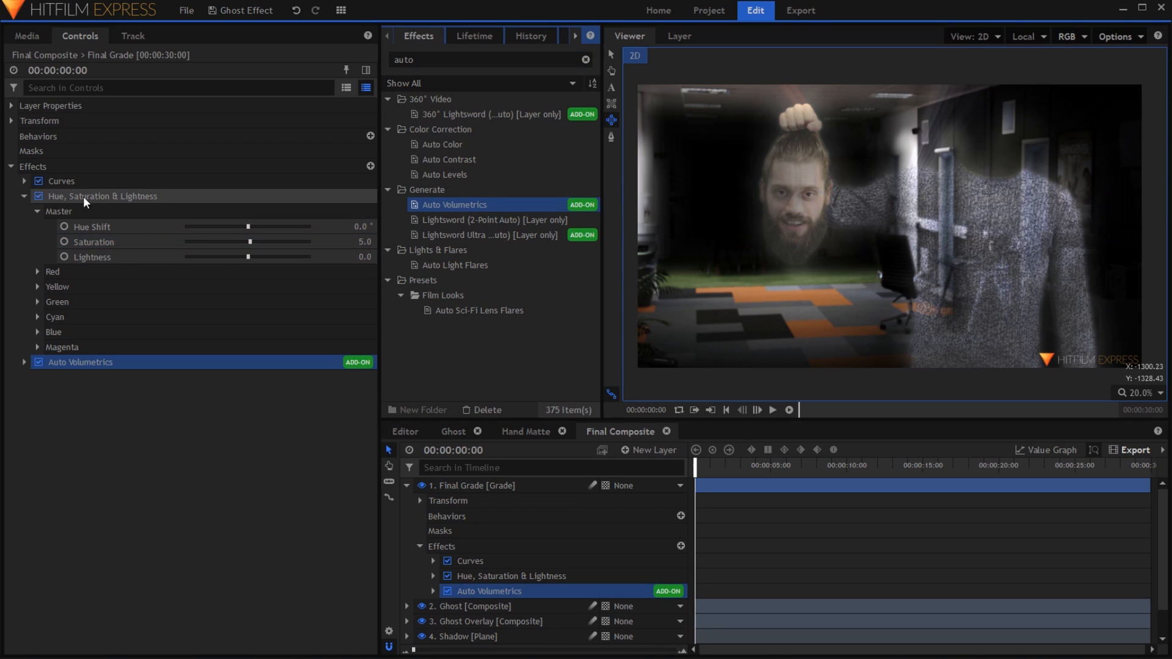
pyautogui.click(24, 196)
# - Set the Auto Volumetrics light source threshold to 0.1 and its exposure to -8
pyautogui.click(24, 212)
pyautogui.click(38, 241)
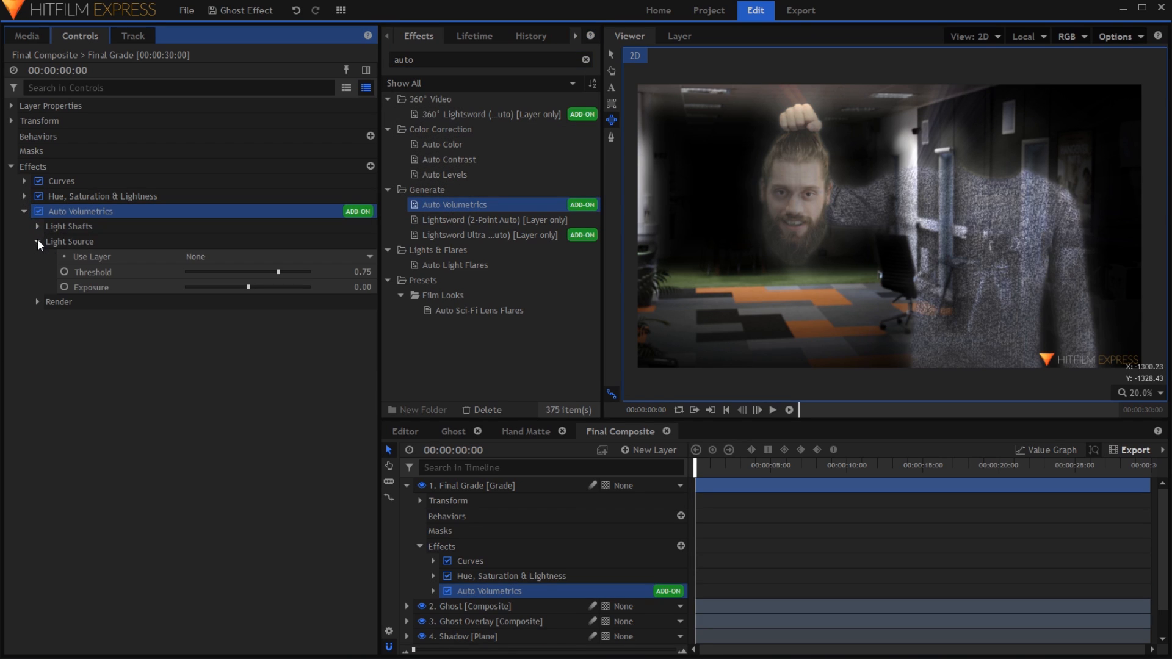
pyautogui.click(365, 272)
pyautogui.write('0.1')
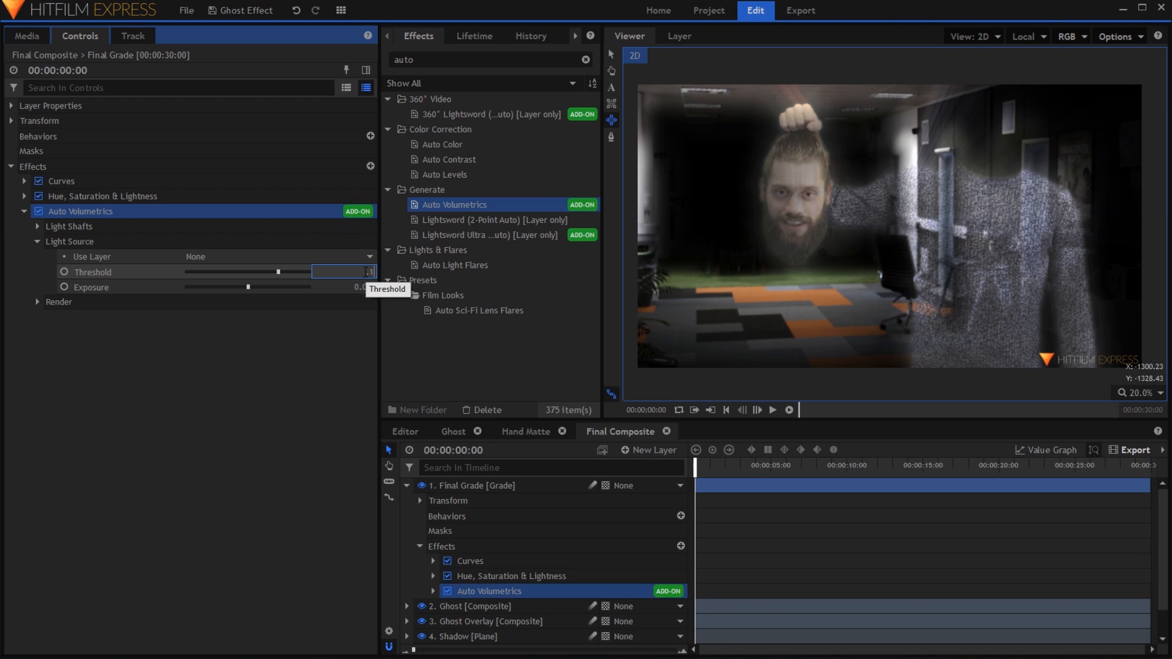
pyautogui.press('Return')
pyautogui.click(365, 286)
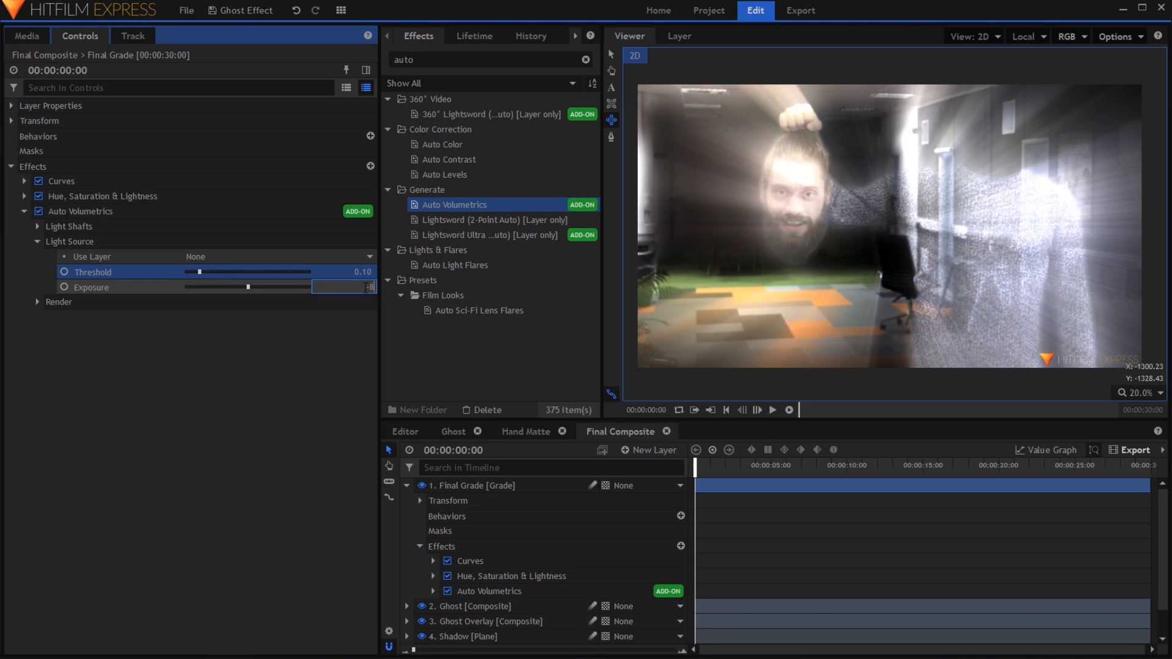
pyautogui.write('-8')
pyautogui.press('Return')
pyautogui.click(38, 241)
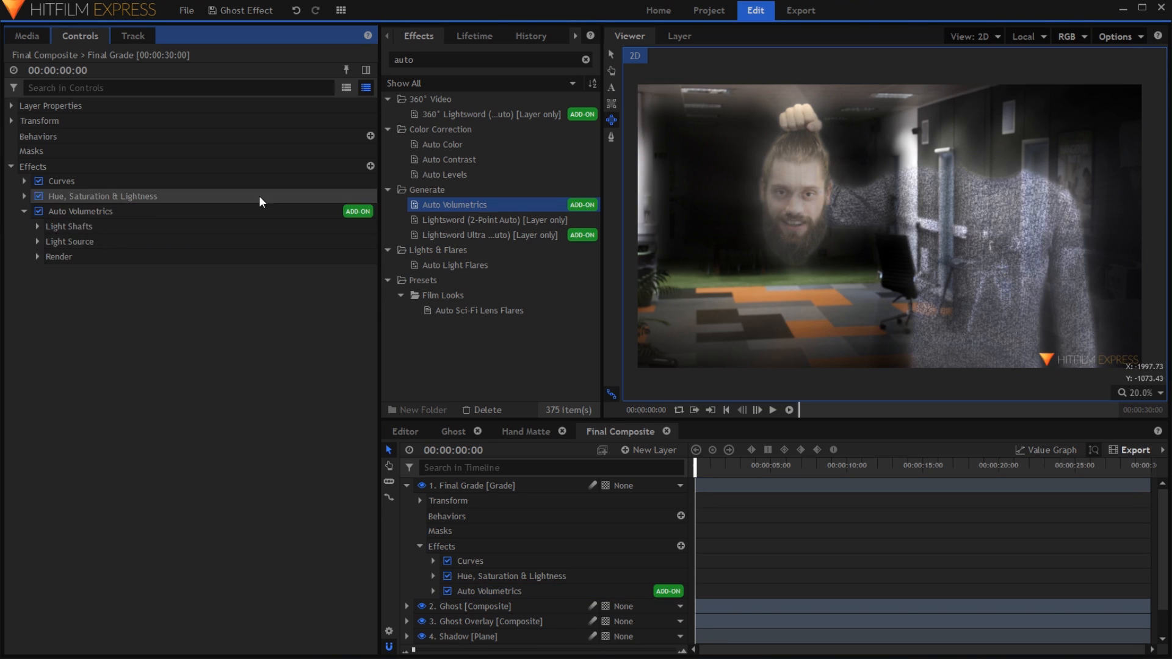
# - Add a Diffuse effect after Auto Volumetrics on the Final Grade layer
pyautogui.click(471, 59)
pyautogui.write('diff')
pyautogui.moveTo(439, 115); pyautogui.dragTo(214, 265)
pyautogui.click(24, 211)
# - Set the Diffuse effect's radius to 5
pyautogui.click(23, 226)
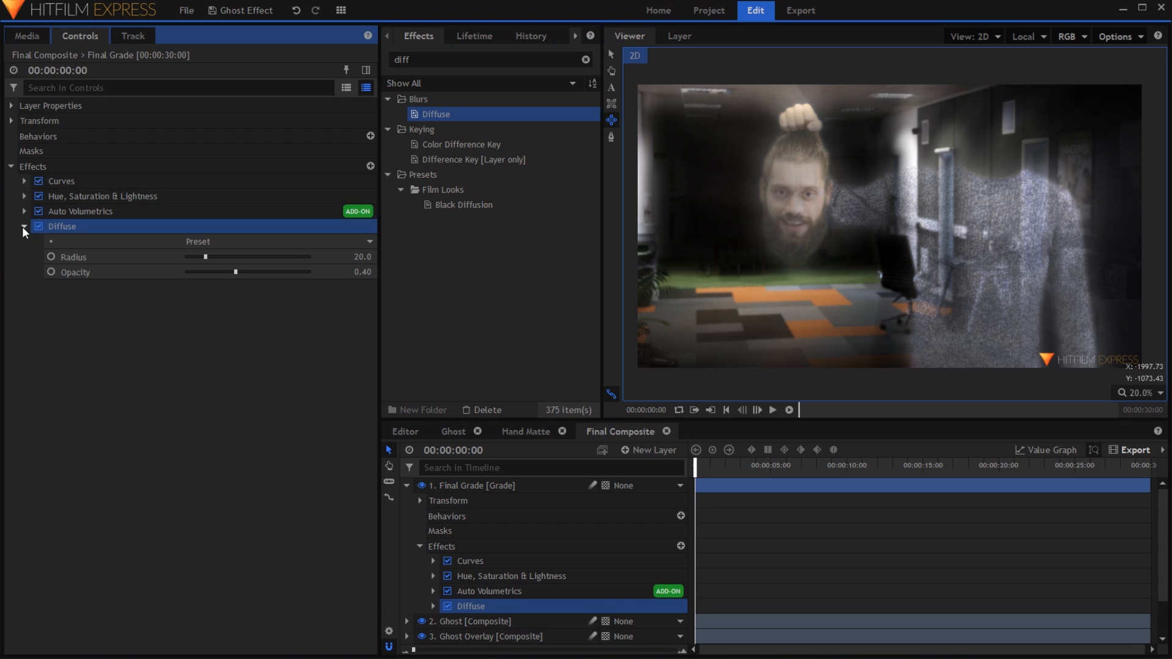
pyautogui.click(362, 257)
pyautogui.write('5')
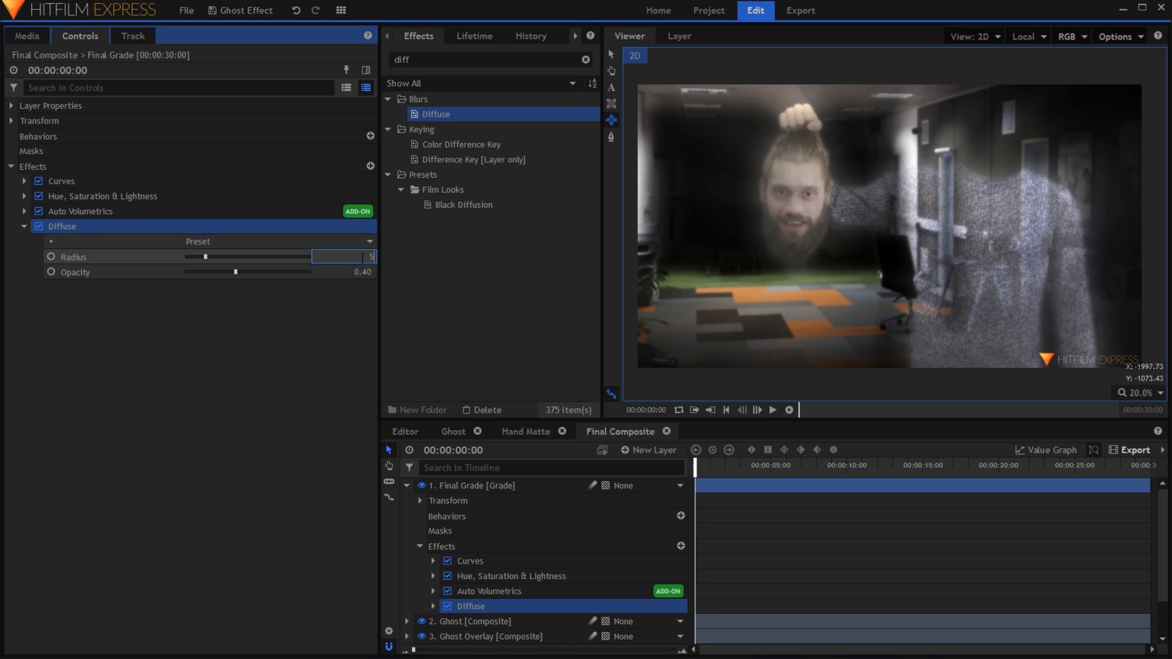
pyautogui.press('Return')
pyautogui.click(362, 271)
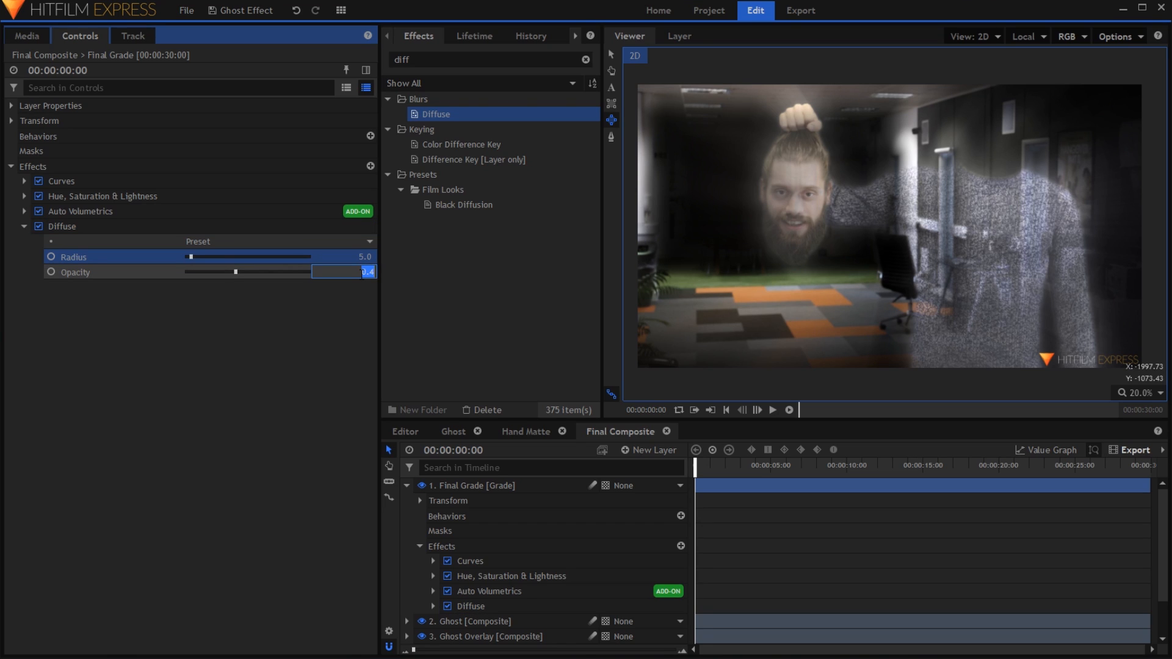
pyautogui.press('Return')
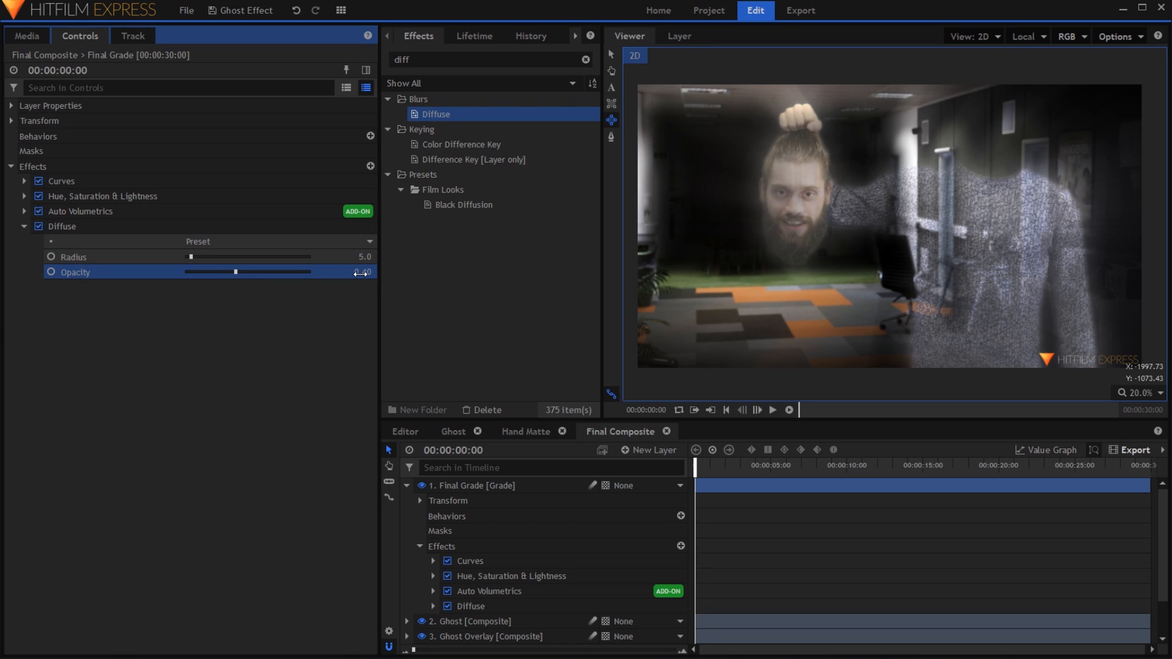